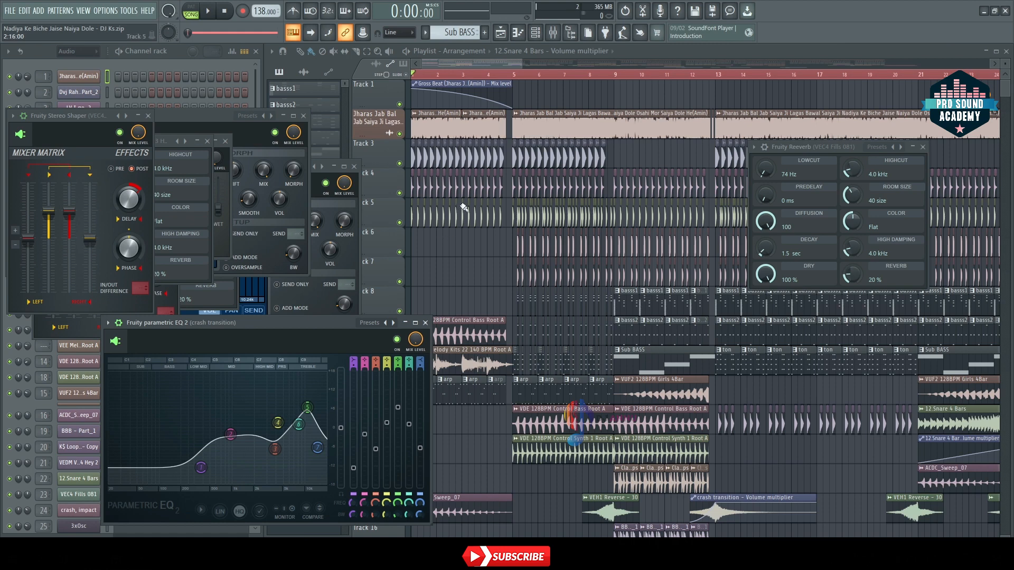
# Step: Play the arrangement from the start and compare it with the vocal track muted and unmuted
pyautogui.press('space')
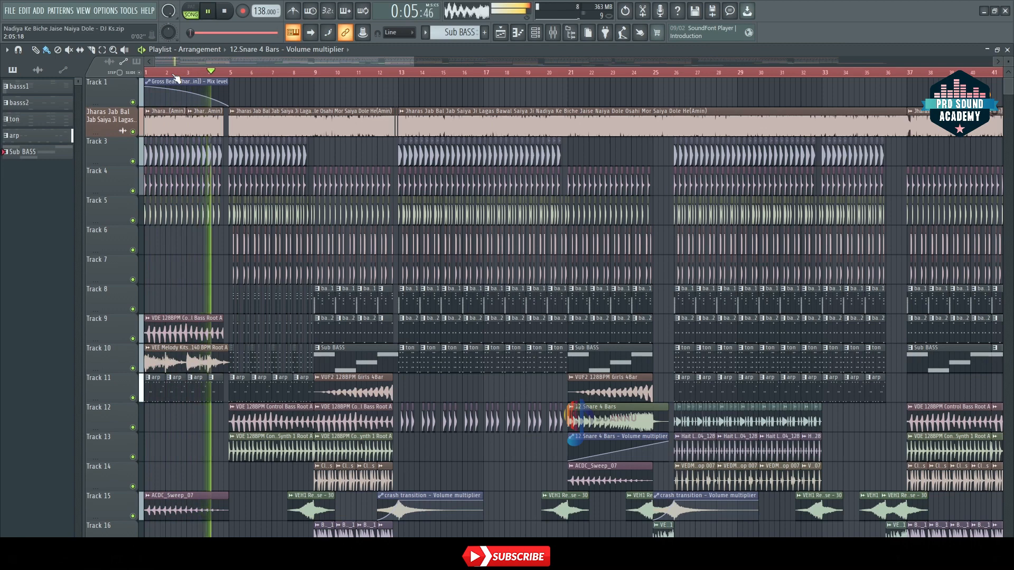
pyautogui.click(133, 131)
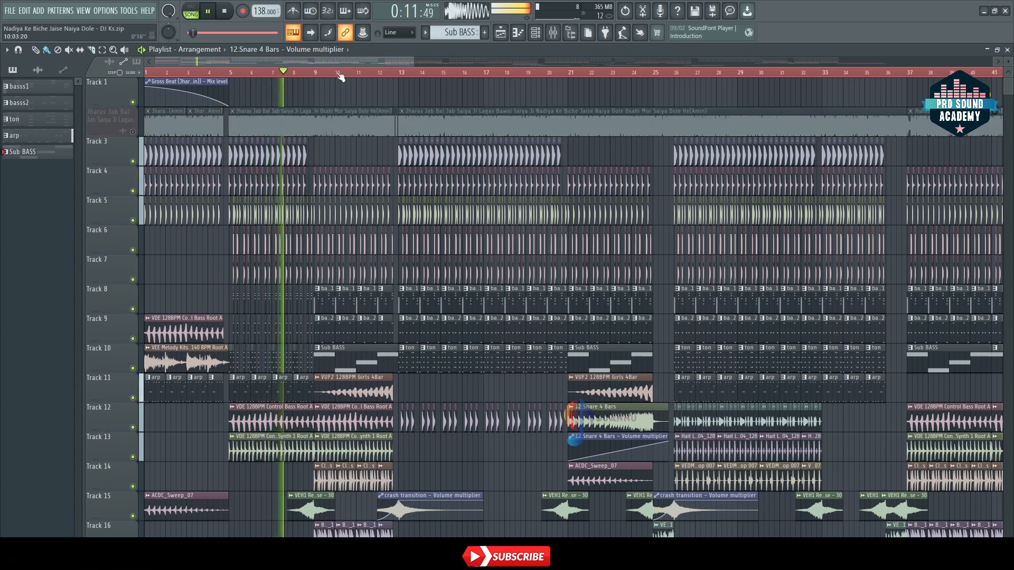
pyautogui.click(132, 132)
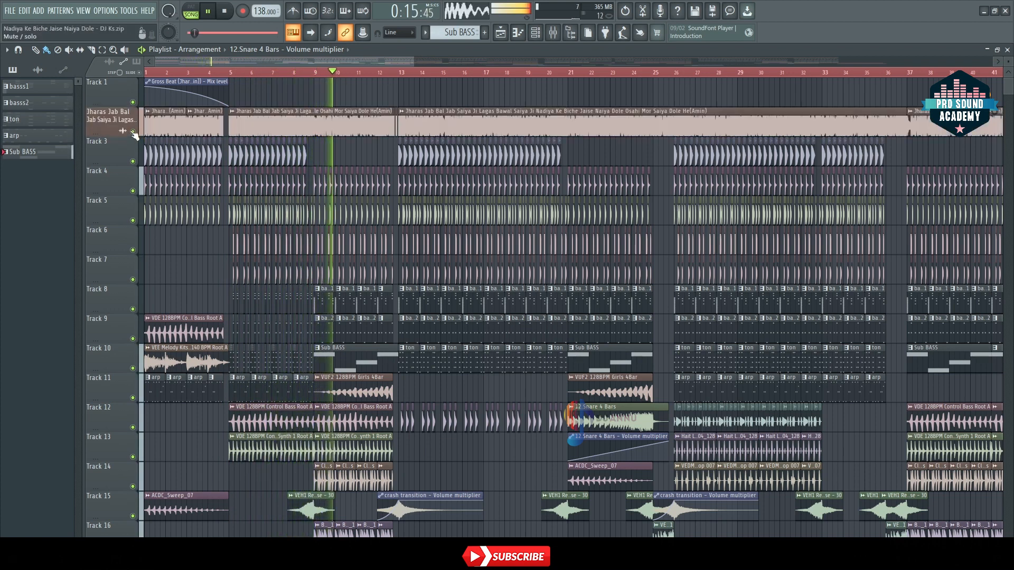
# Step: Mute the vocal track, listen to the instrumental through the section after bar 13, and stop playback
pyautogui.scroll(-3, 276, 205)
pyautogui.scroll(2, 172, 138)
pyautogui.click(132, 102)
pyautogui.scroll(1, 386, 104)
pyautogui.scroll(2, 375, 74)
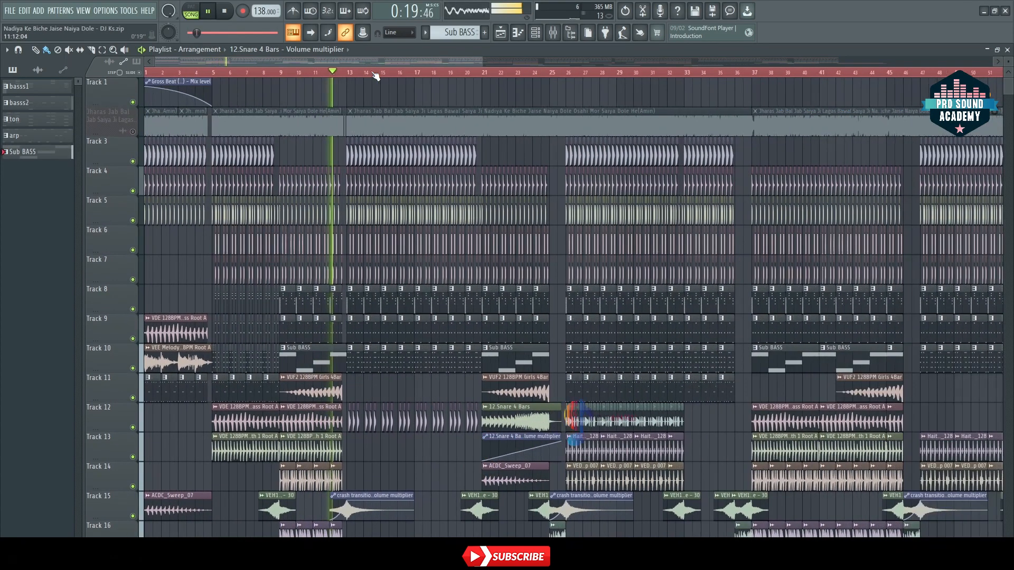
pyautogui.scroll(2, 375, 74)
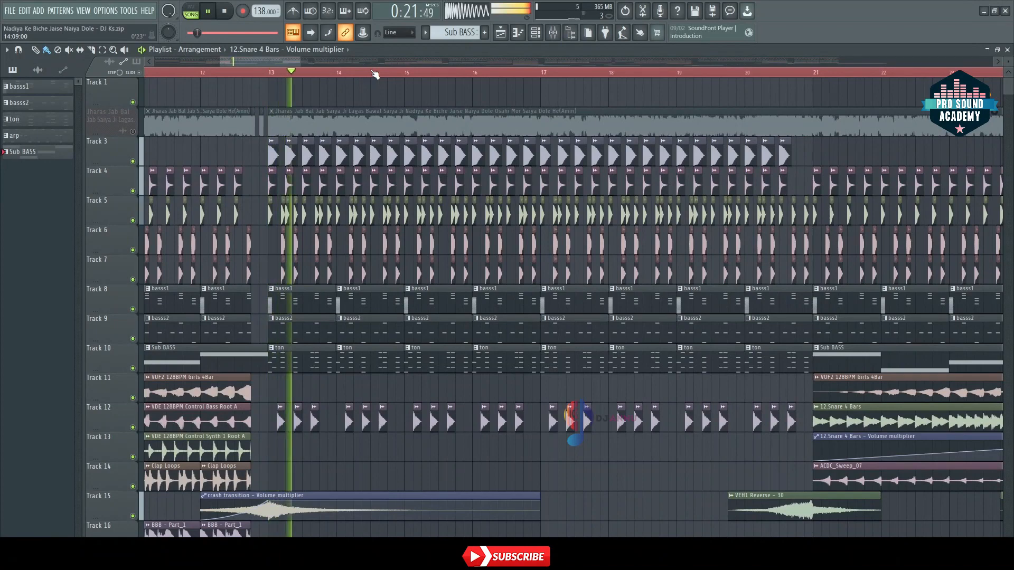
pyautogui.scroll(1, 375, 74)
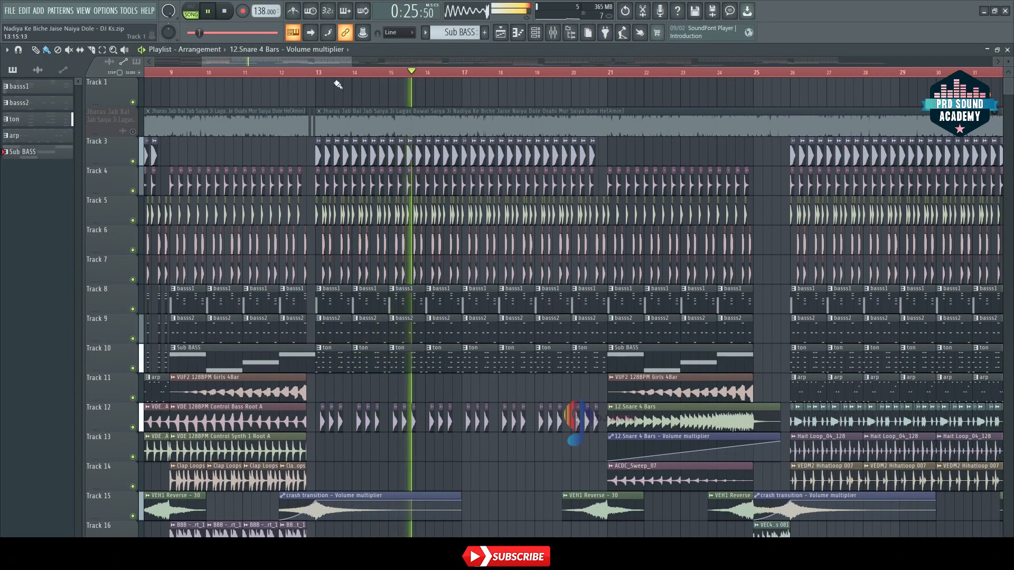
pyautogui.press('space')
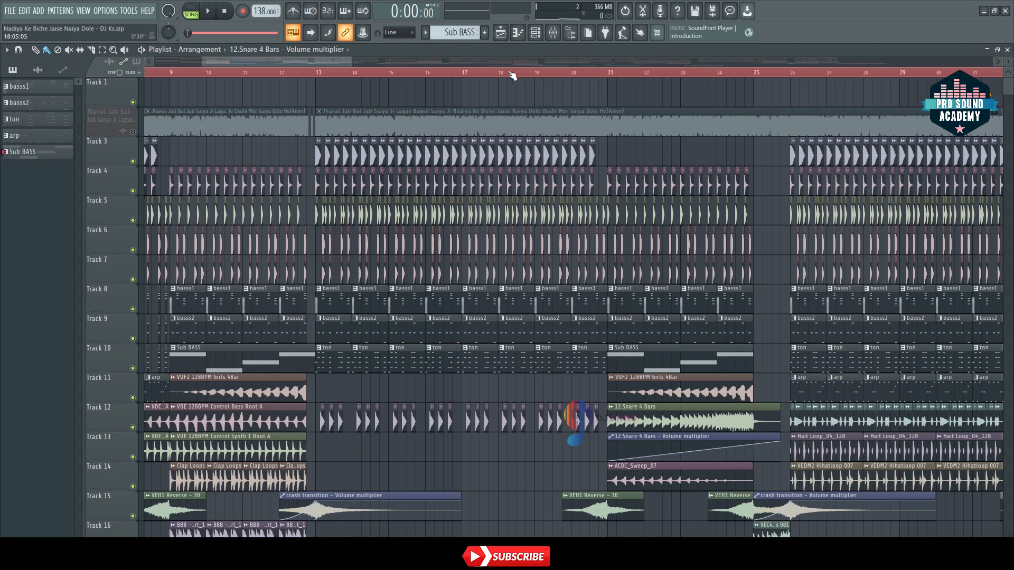
# Step: Examine the layout of the whole arrangement in the Playlist, then return to the opening bars
pyautogui.scroll(-4, 512, 75)
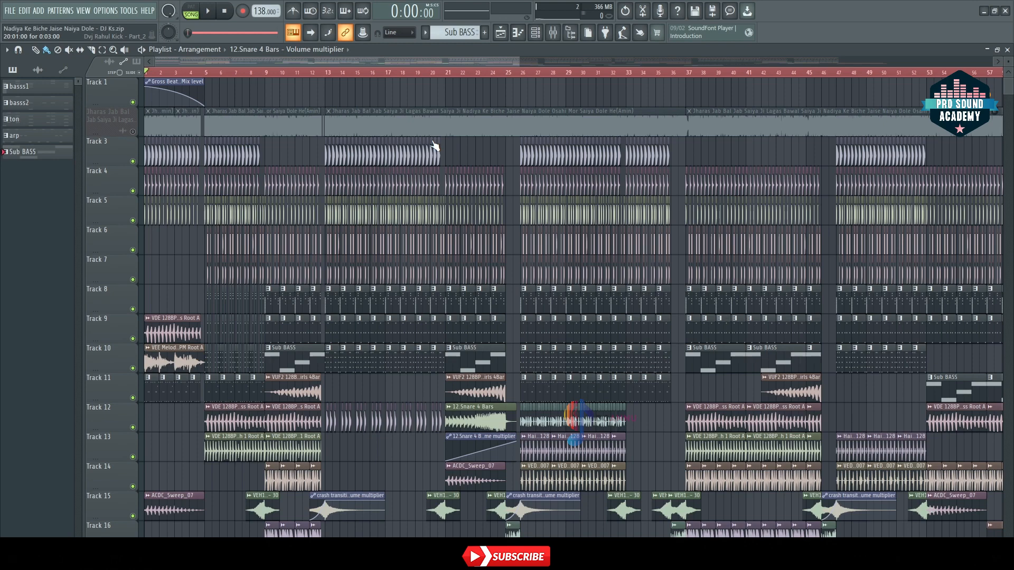
pyautogui.scroll(5, 157, 80)
pyautogui.moveTo(190, 62); pyautogui.dragTo(154, 62)
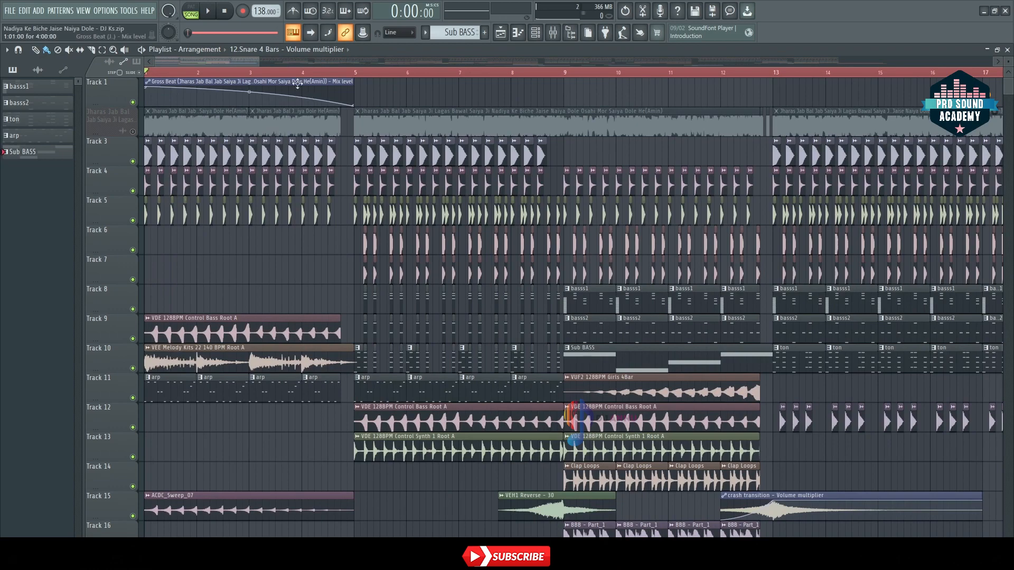
pyautogui.scroll(-10, 289, 74)
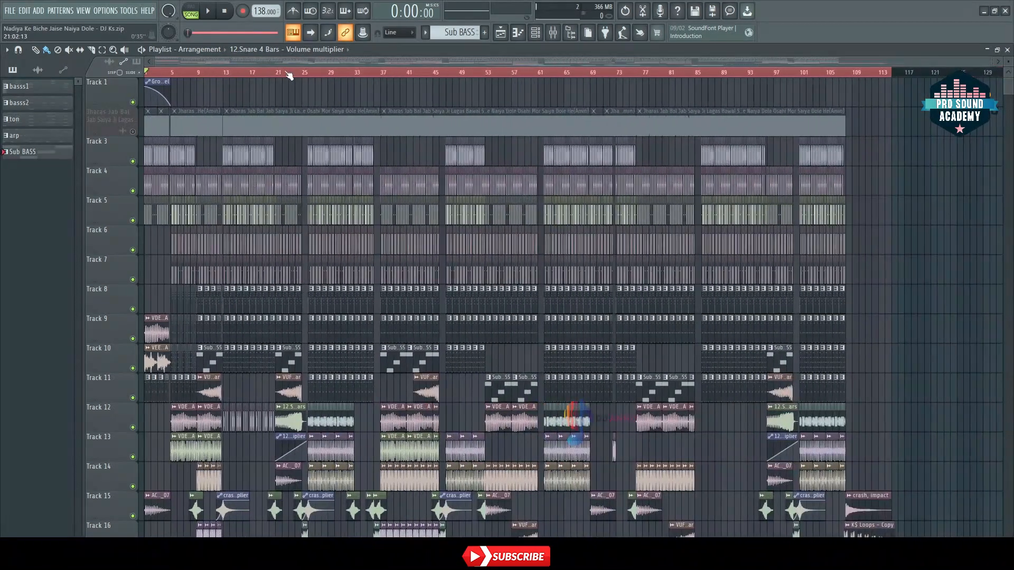
pyautogui.scroll(-5, 275, 158)
pyautogui.scroll(5, 254, 183)
pyautogui.scroll(10, 155, 74)
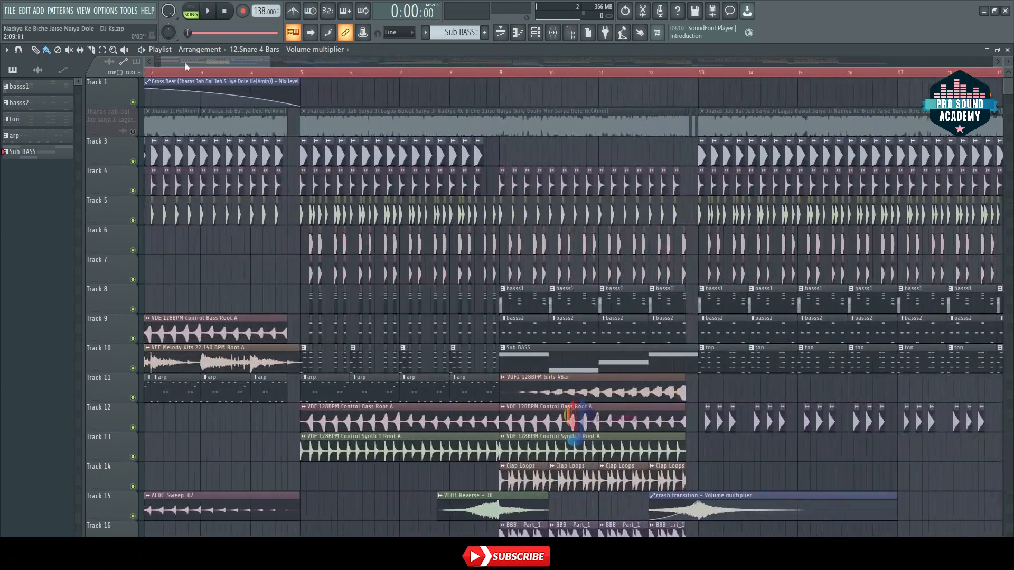
pyautogui.moveTo(183, 64); pyautogui.dragTo(151, 65)
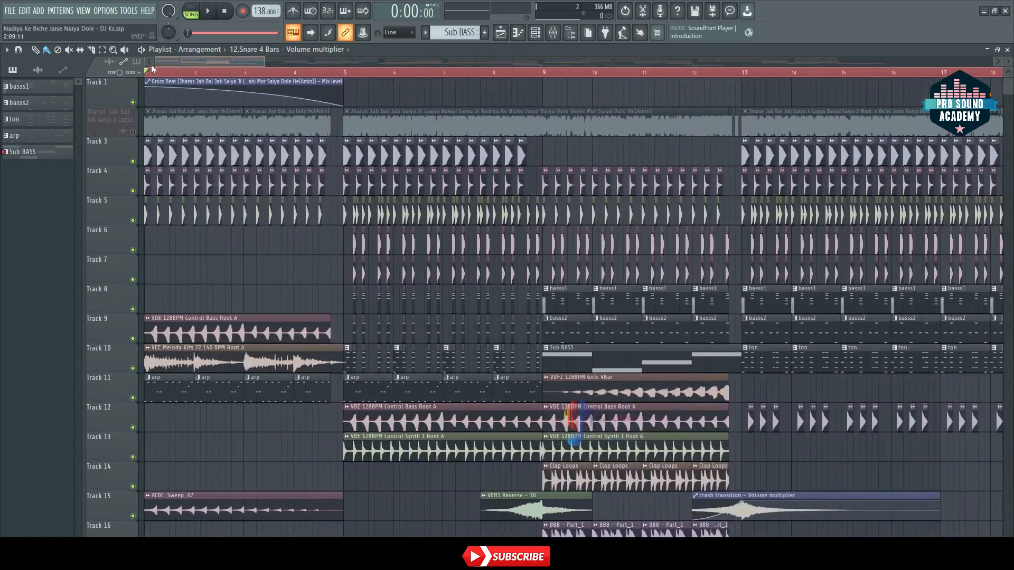
# Step: Solo the vocal track, audition it around bar 5, and stop playback
pyautogui.rightClick(133, 132)
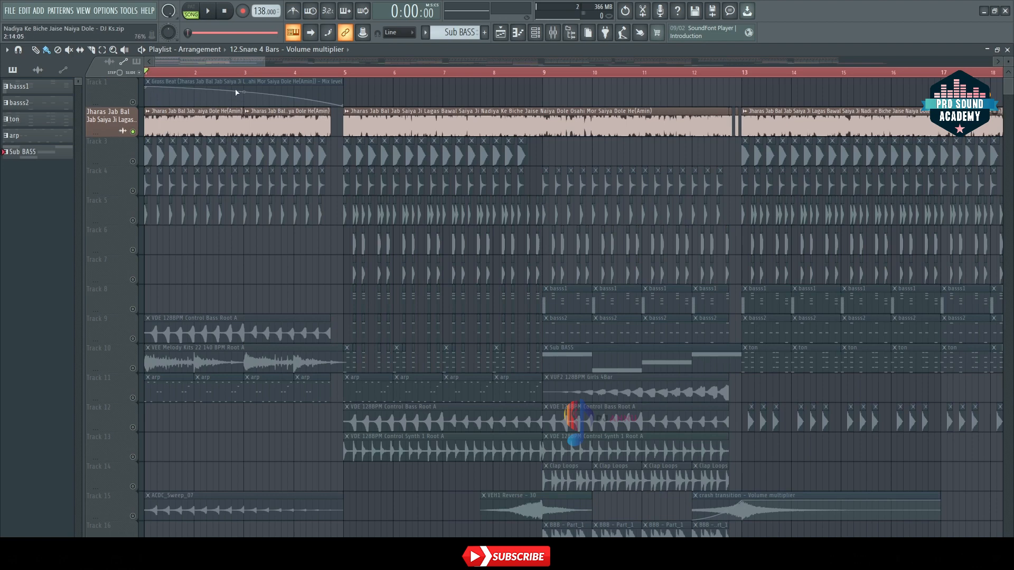
pyautogui.press('space')
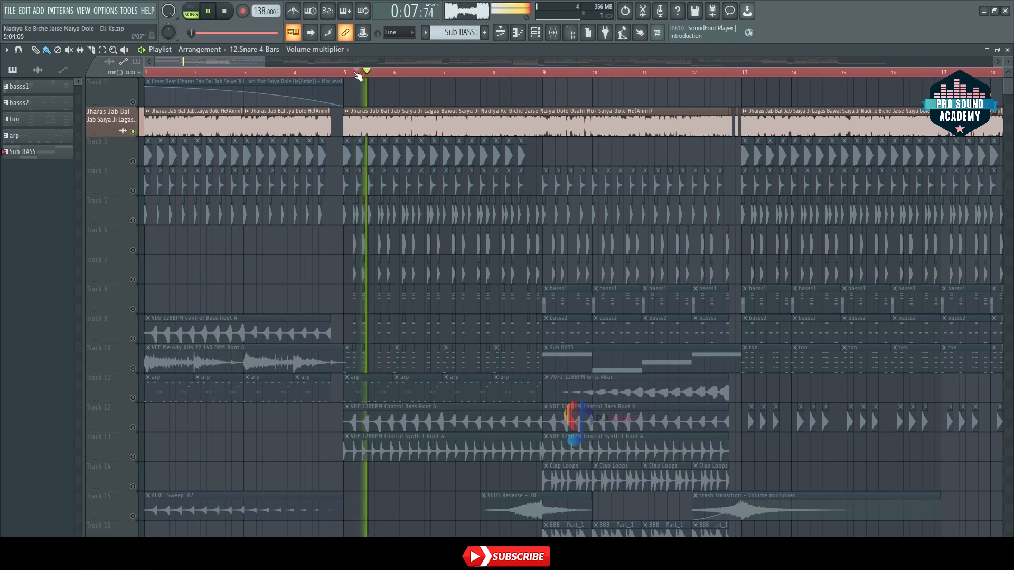
pyautogui.press('space')
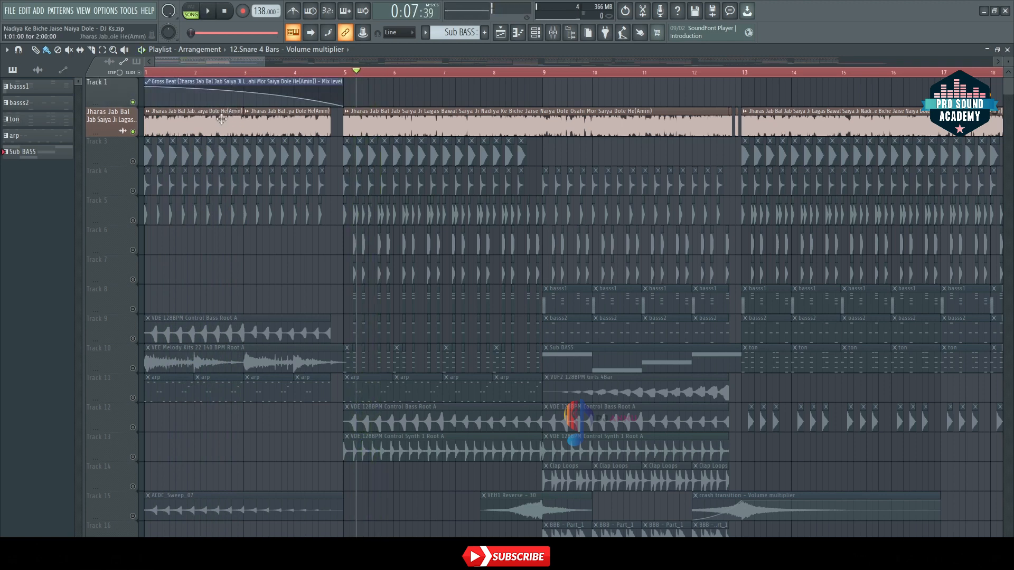
# Step: Open the vocal clip's channel settings and bring up its mixer insert with the effect slots in view
pyautogui.click(553, 33)
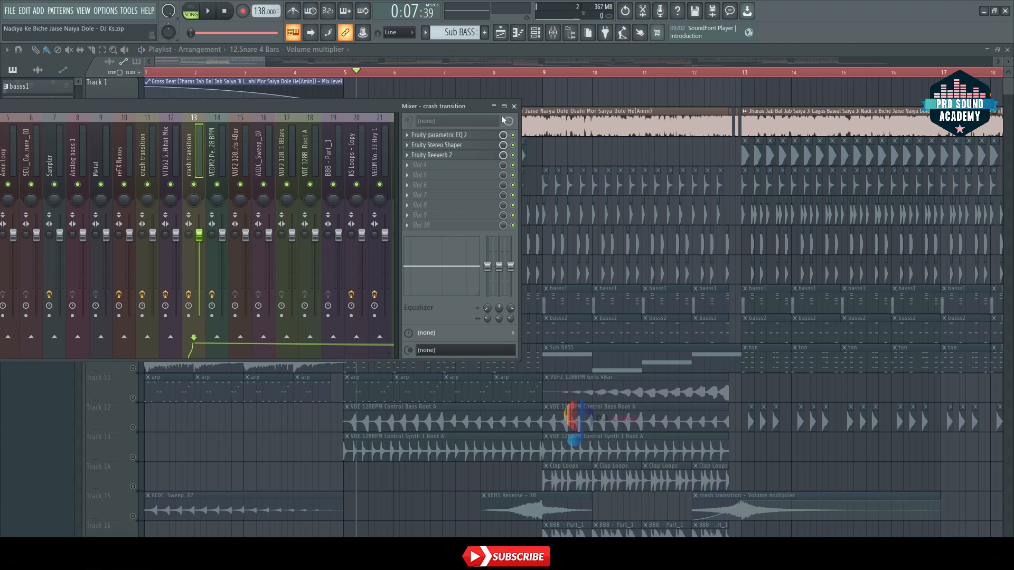
pyautogui.doubleClick(527, 117)
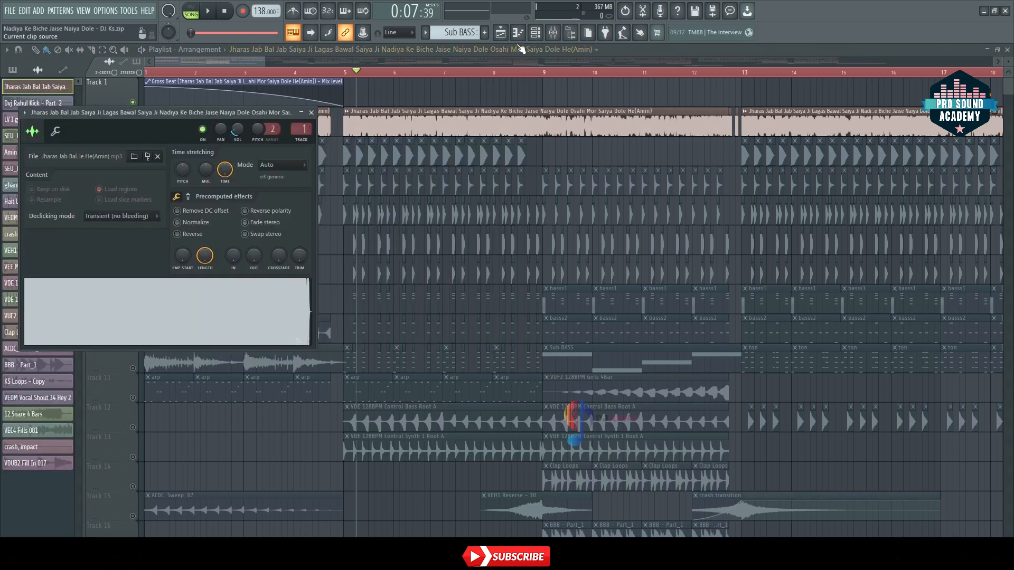
pyautogui.click(553, 33)
pyautogui.moveTo(333, 108); pyautogui.dragTo(334, 59)
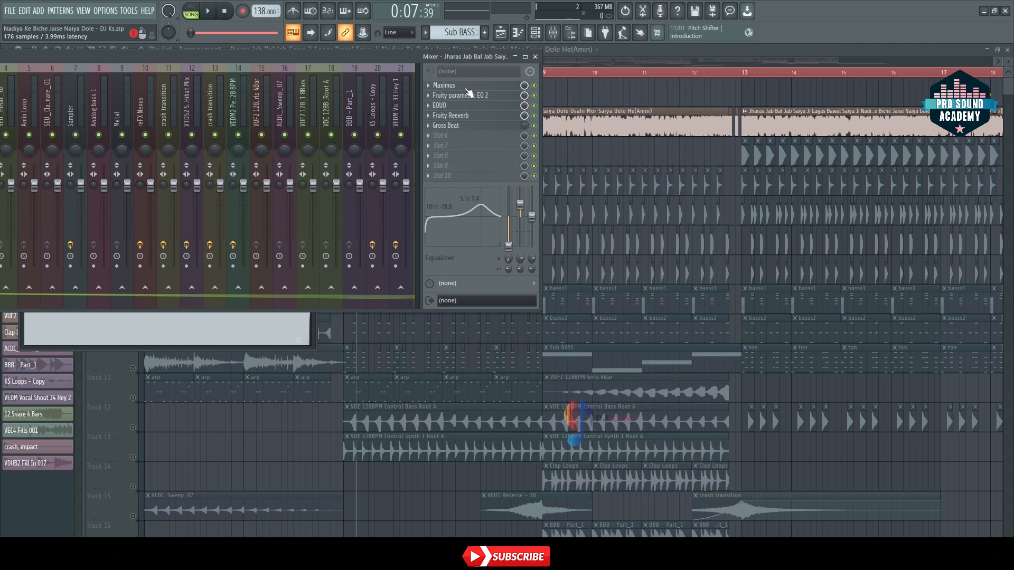
# Step: Inspect the Maximus and Fruity parametric EQ 2 settings on the vocal's mixer insert, closing each plugin after viewing
pyautogui.click(445, 85)
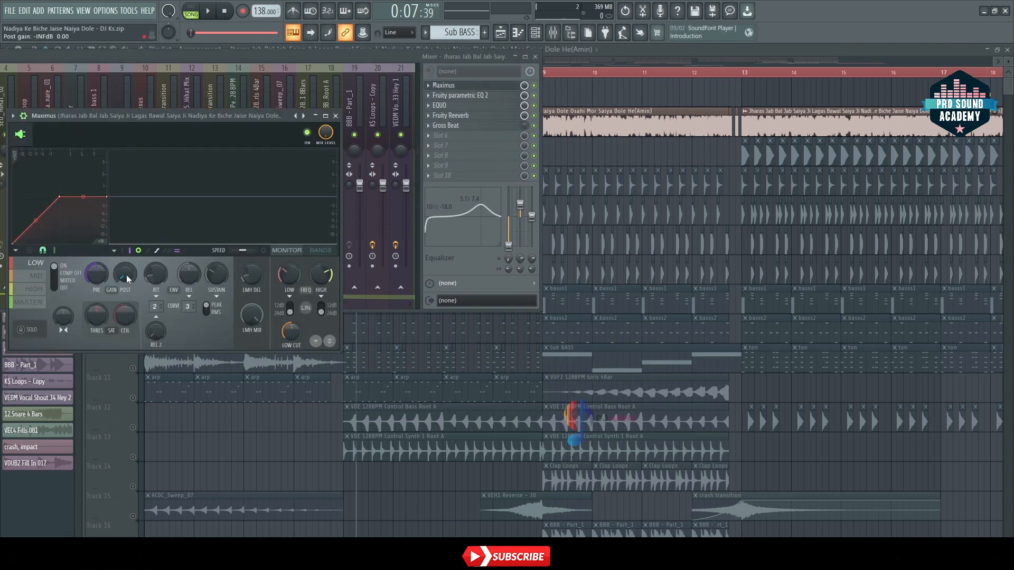
pyautogui.click(335, 116)
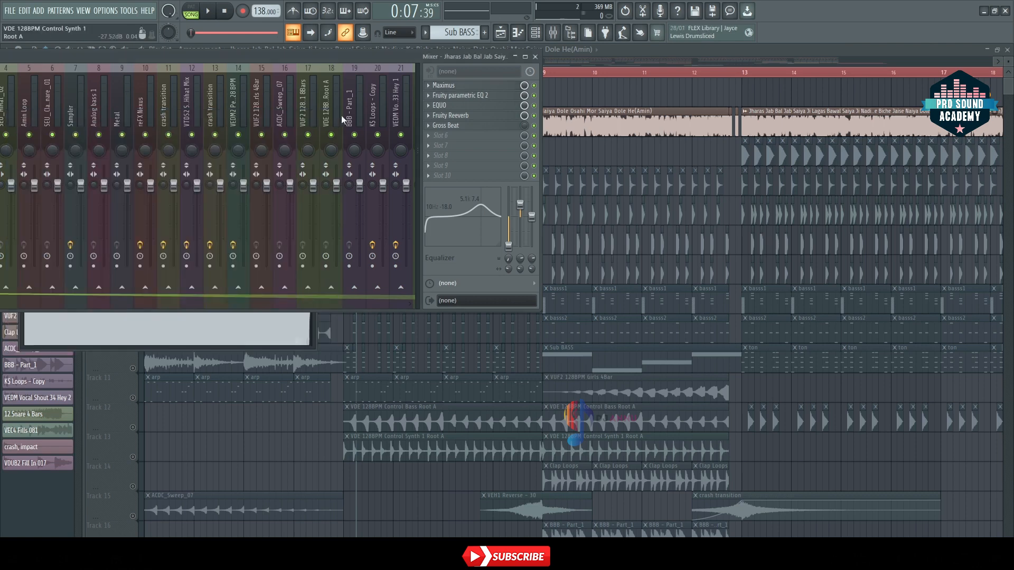
pyautogui.moveTo(369, 59); pyautogui.dragTo(428, 191)
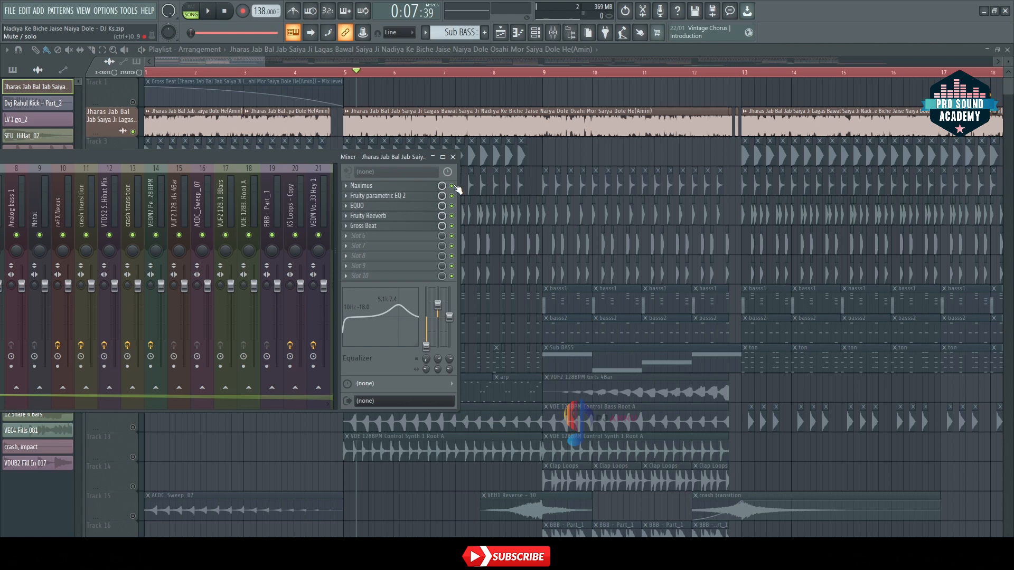
pyautogui.click(428, 197)
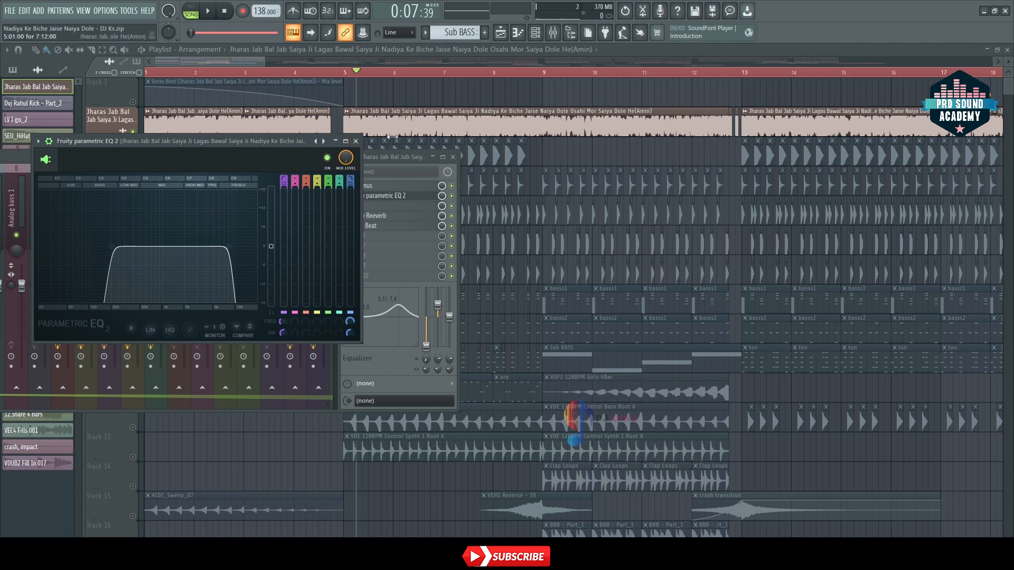
pyautogui.click(356, 141)
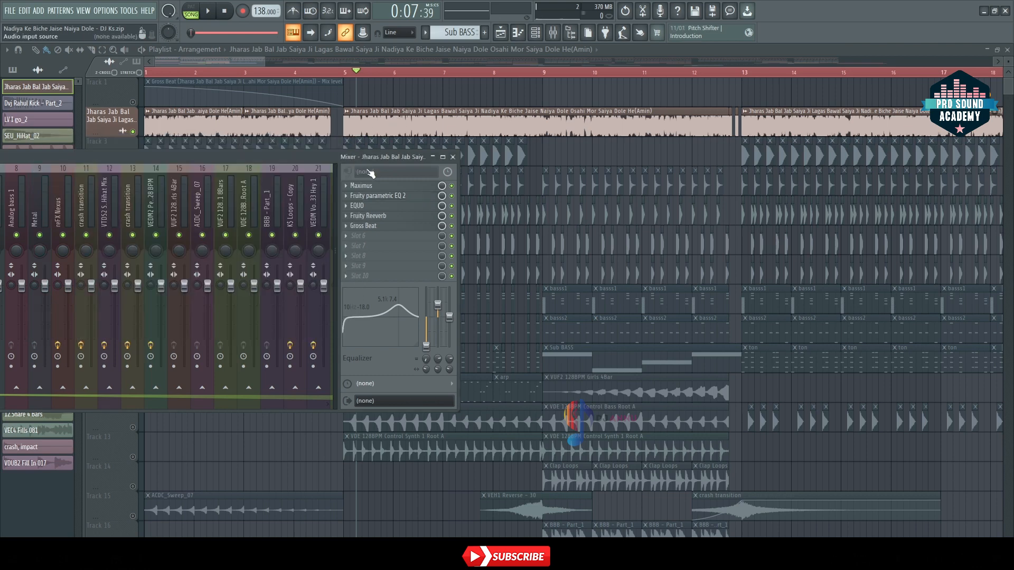
# Step: Inspect the EQUO graphic EQ curve on the vocal's mixer insert, then close the plugin and the mixer
pyautogui.click(376, 207)
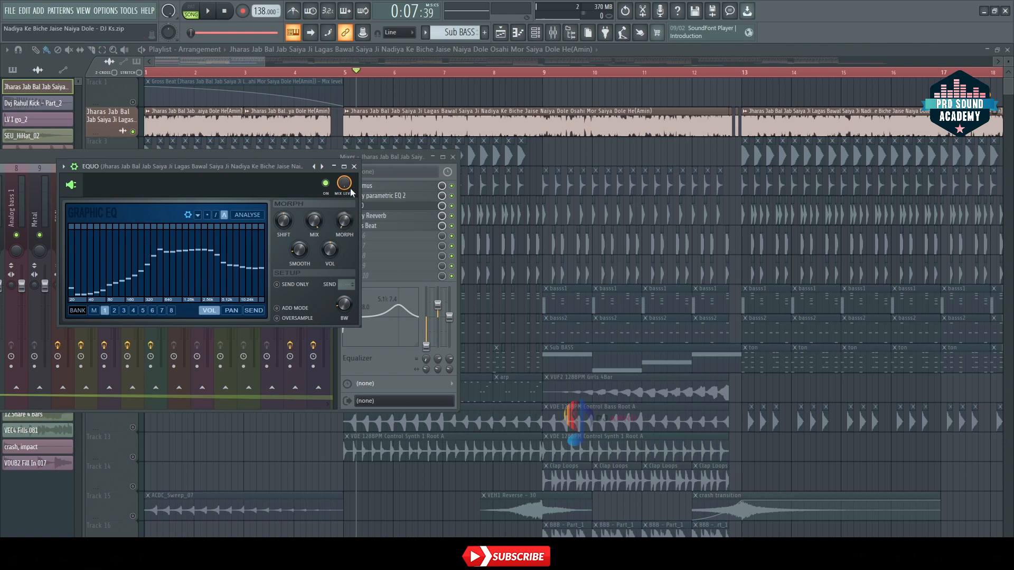
pyautogui.click(354, 167)
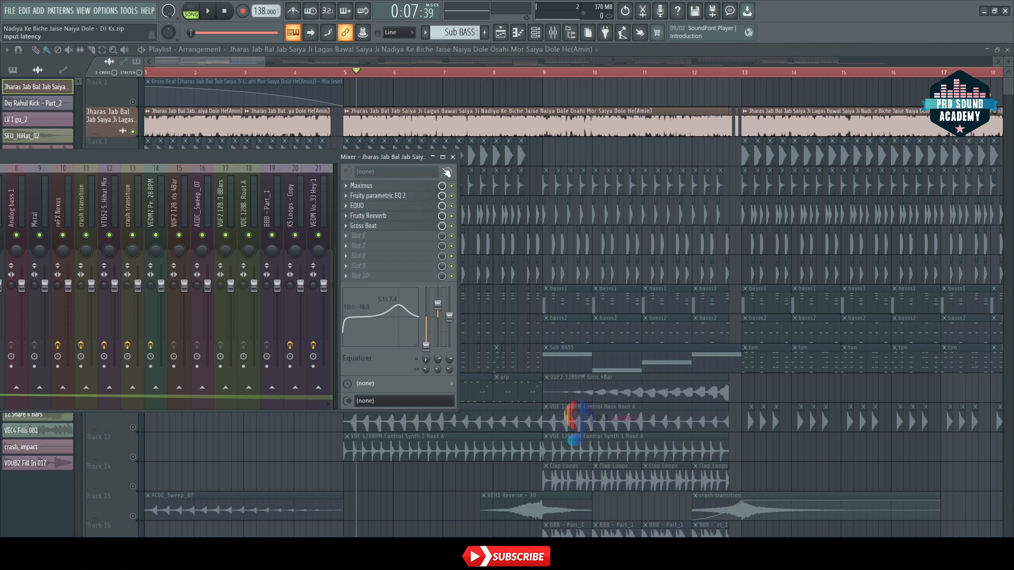
pyautogui.click(453, 157)
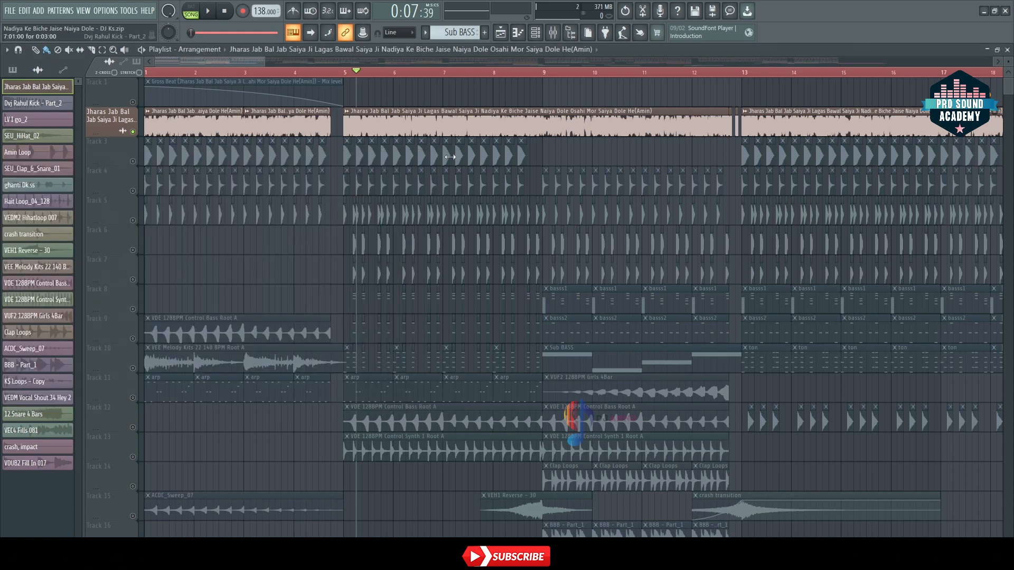
# Step: Solo the kick on Track 3, audition its pattern from bar 5, and stop playback
pyautogui.click(135, 158)
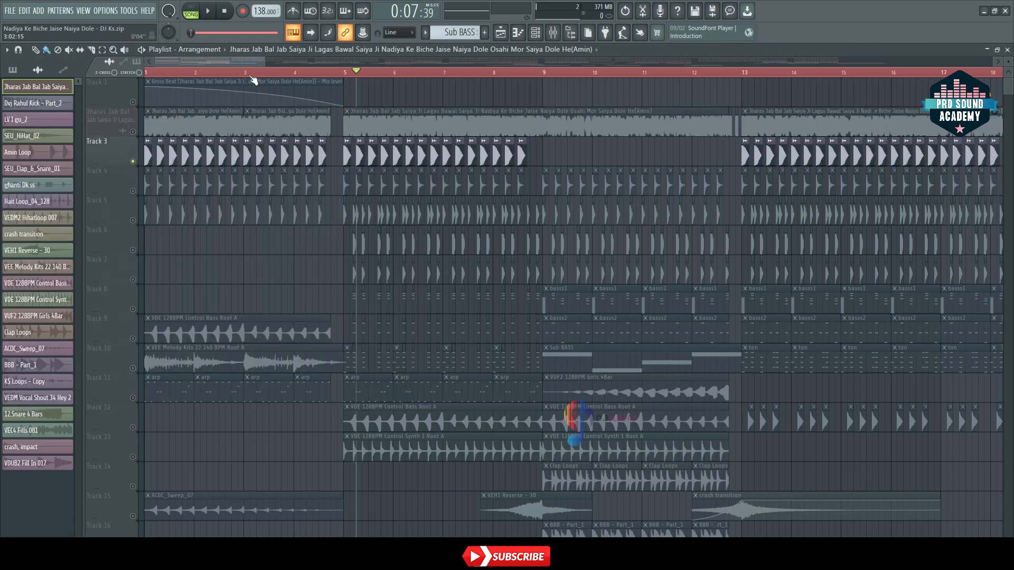
pyautogui.scroll(-2, 252, 74)
pyautogui.scroll(3, 326, 76)
pyautogui.press('space')
pyautogui.scroll(4, 327, 75)
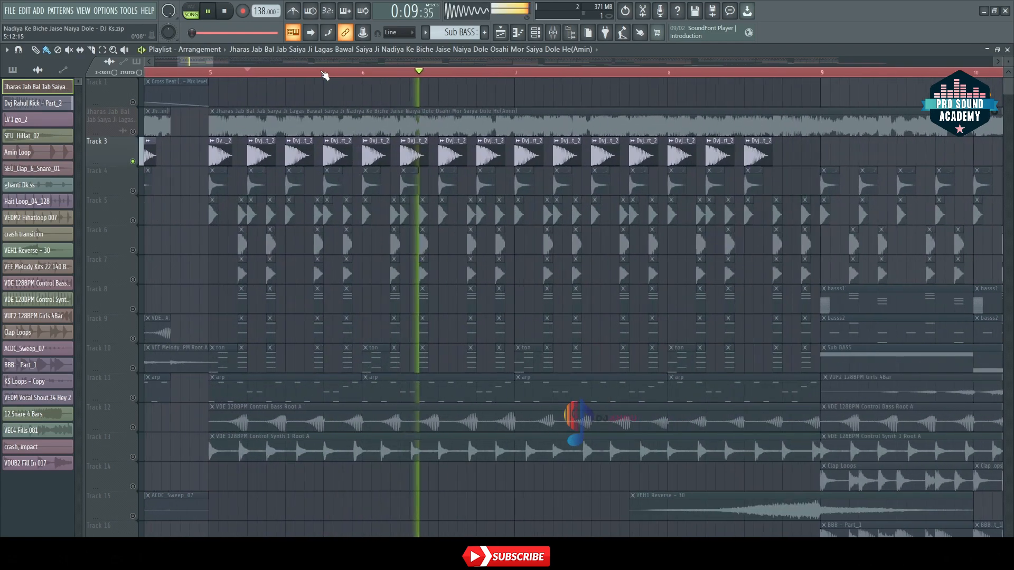
pyautogui.scroll(-2, 325, 76)
pyautogui.scroll(-1, 325, 75)
pyautogui.press('space')
# Step: Select the kick clip's channel, check the effect slots on its mixer insert, and close the mixer
pyautogui.doubleClick(254, 181)
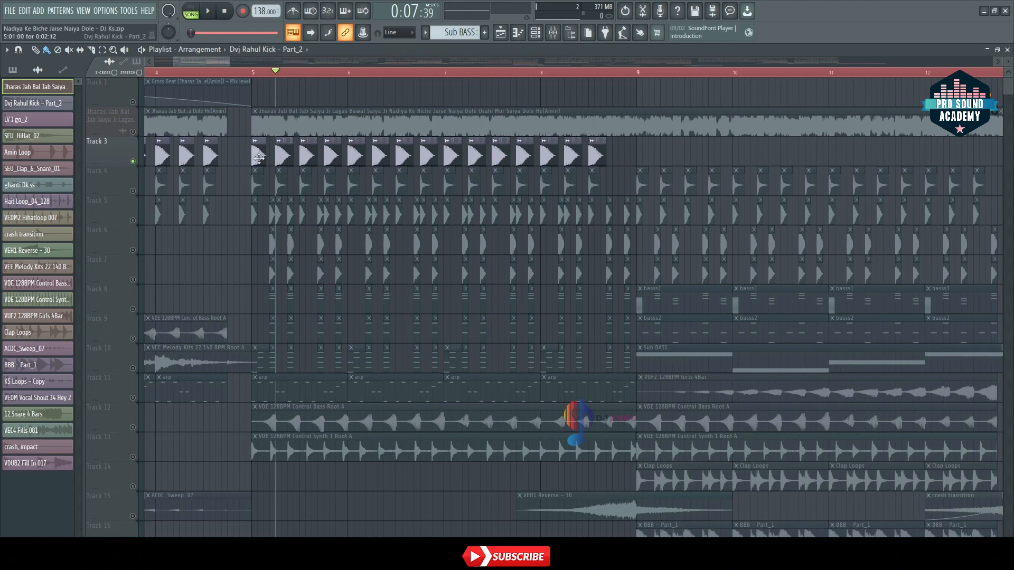
pyautogui.click(336, 124)
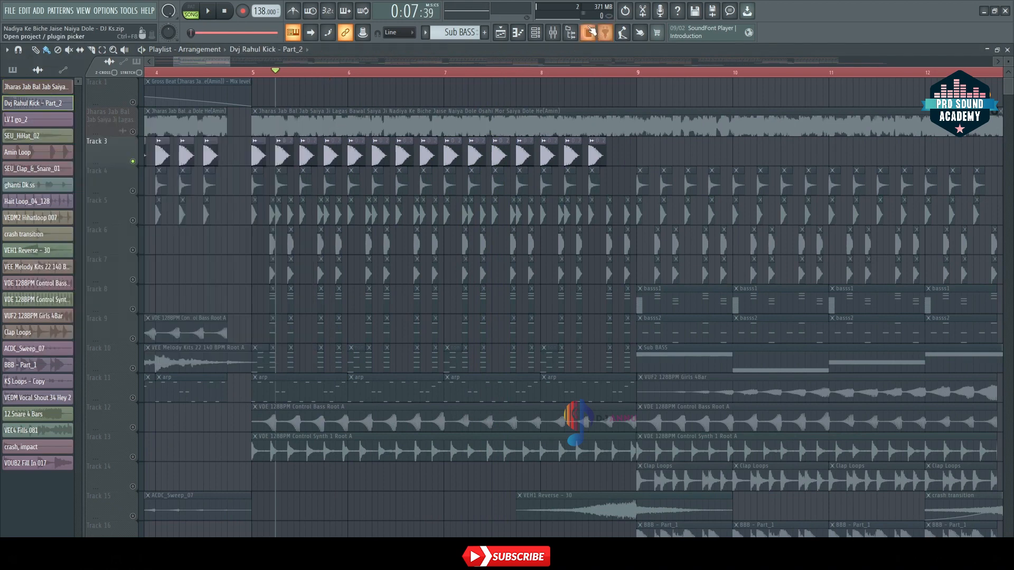
pyautogui.press('F9')
pyautogui.moveTo(213, 161); pyautogui.dragTo(270, 151)
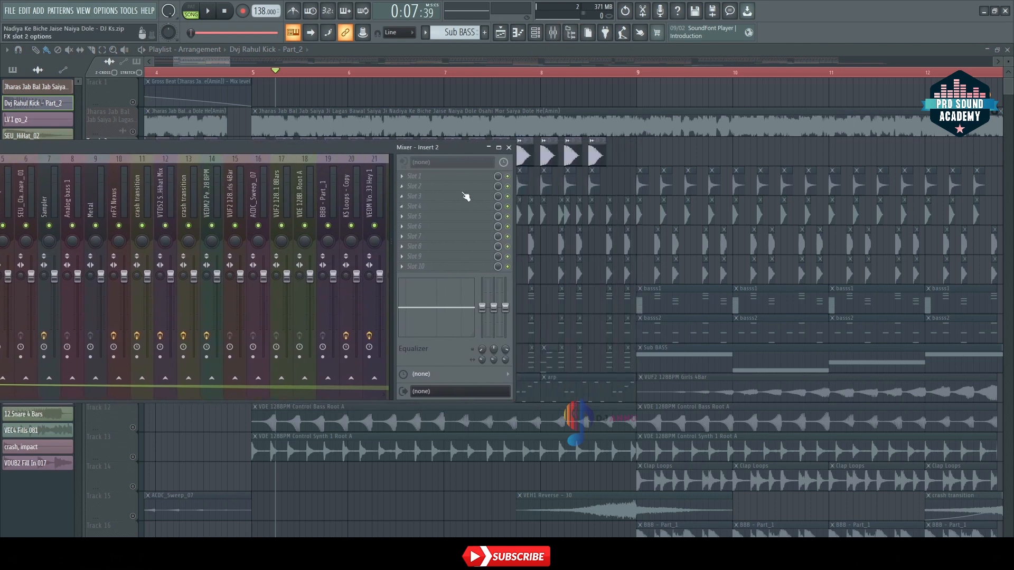
pyautogui.click(508, 148)
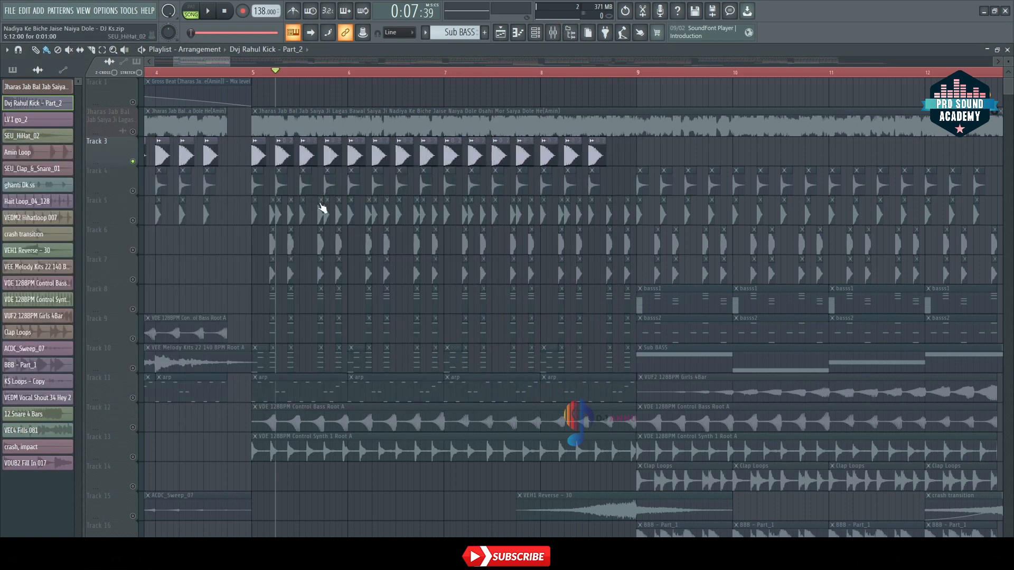
# Step: Unmute the LV I go_2 clips on Track 4, audition them with the kick, and stop playback
pyautogui.click(133, 191)
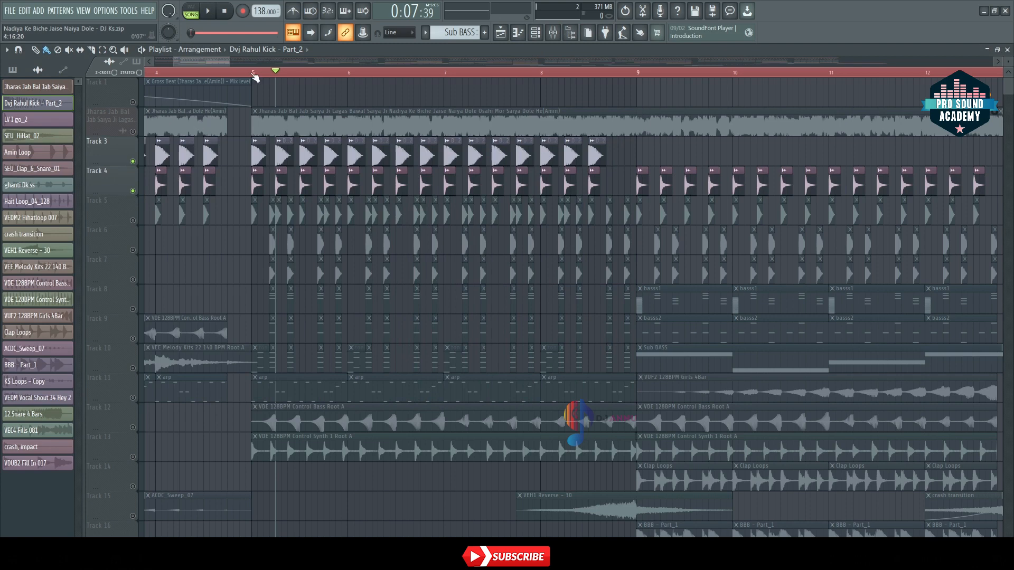
pyautogui.press('space')
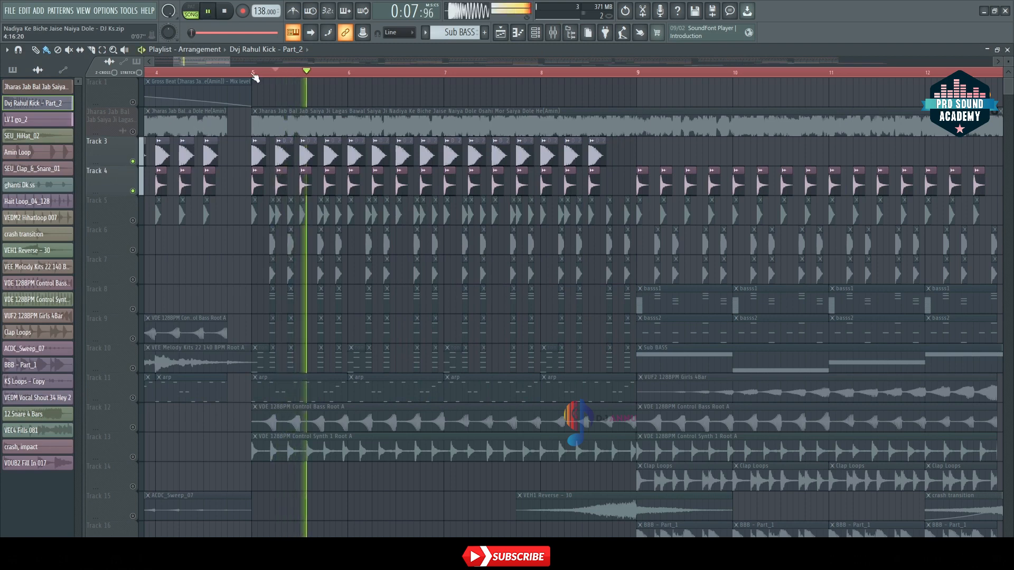
pyautogui.scroll(2, 255, 77)
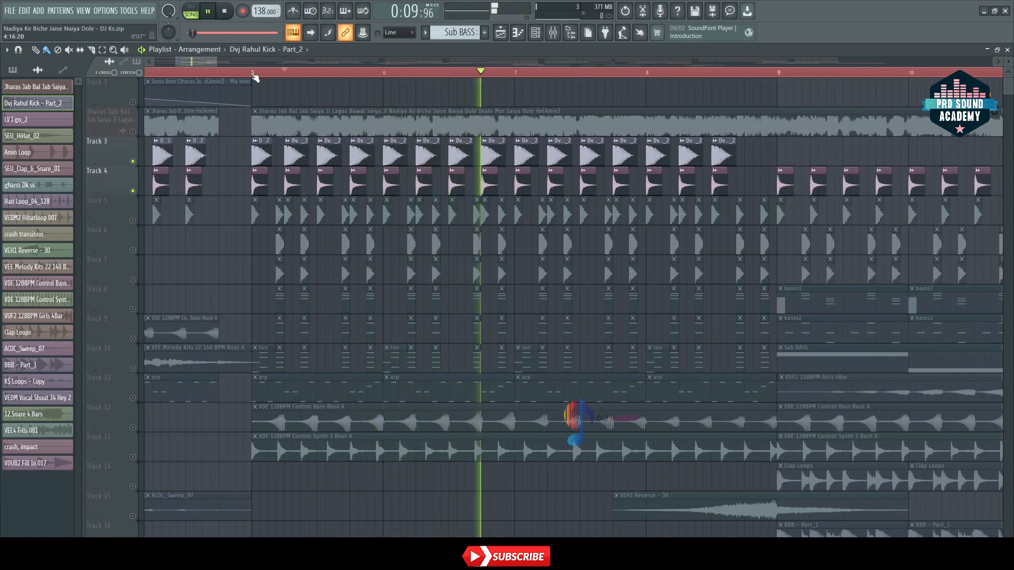
pyautogui.press('space')
# Step: Unmute the SEU_HiHat_02 clips on Track 5 and audition them together with Tracks 3 and 4
pyautogui.click(132, 220)
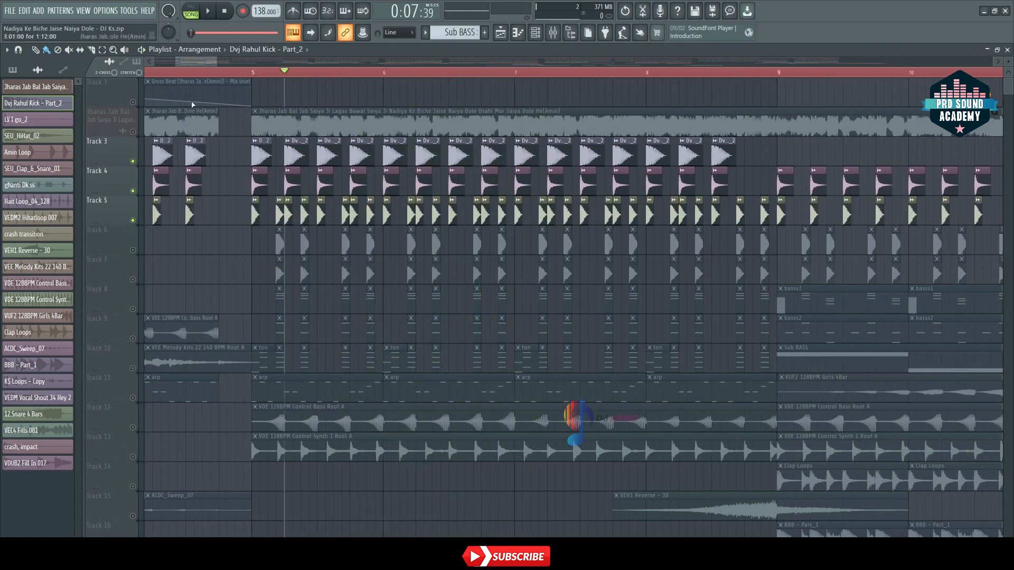
pyautogui.scroll(5, 256, 75)
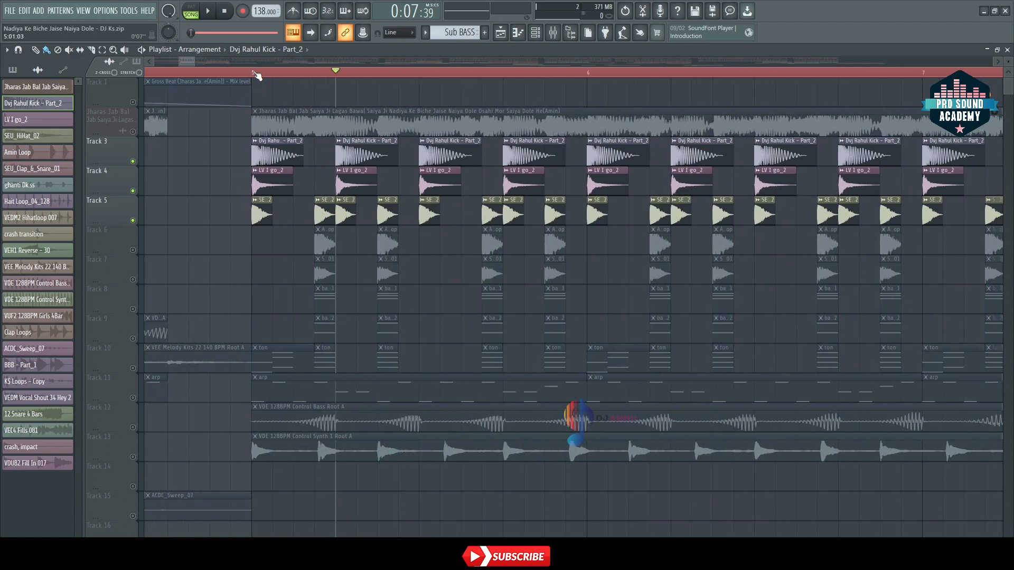
pyautogui.scroll(-5, 256, 75)
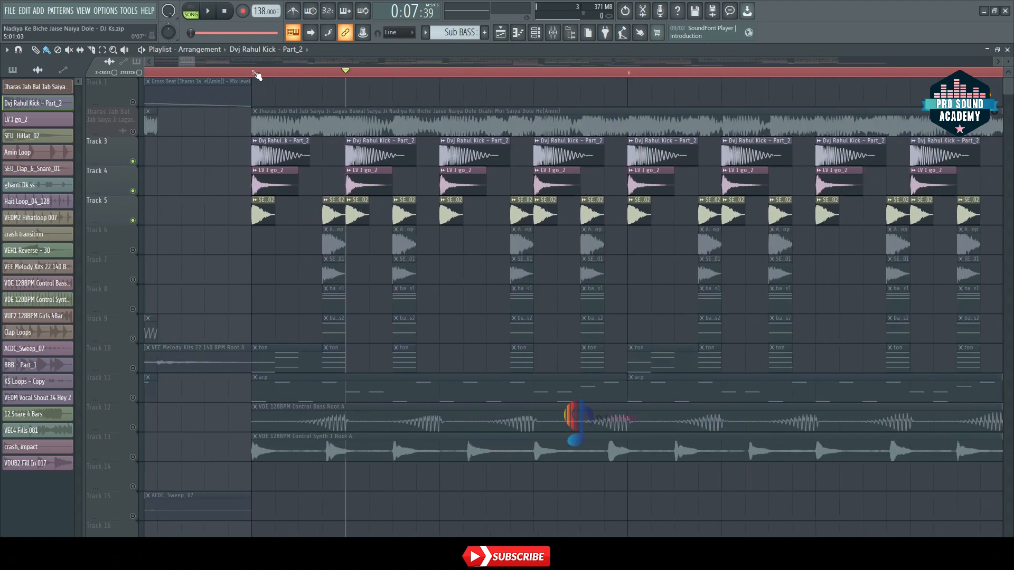
pyautogui.press('space')
pyautogui.scroll(-3, 257, 76)
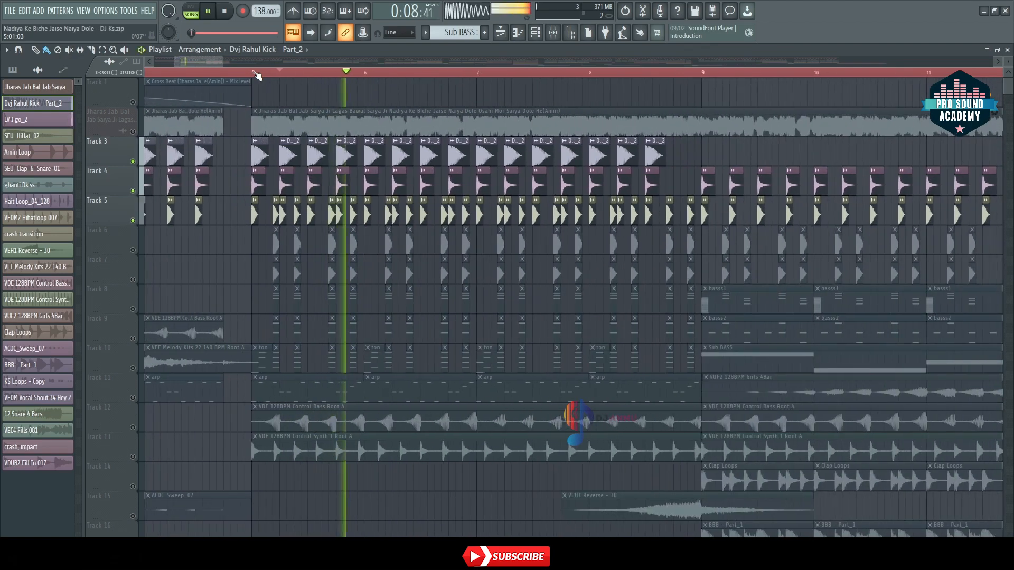
# Step: Unmute the Amin Loop clips on Track 6, audition them with the other active tracks, and stop playback
pyautogui.click(133, 250)
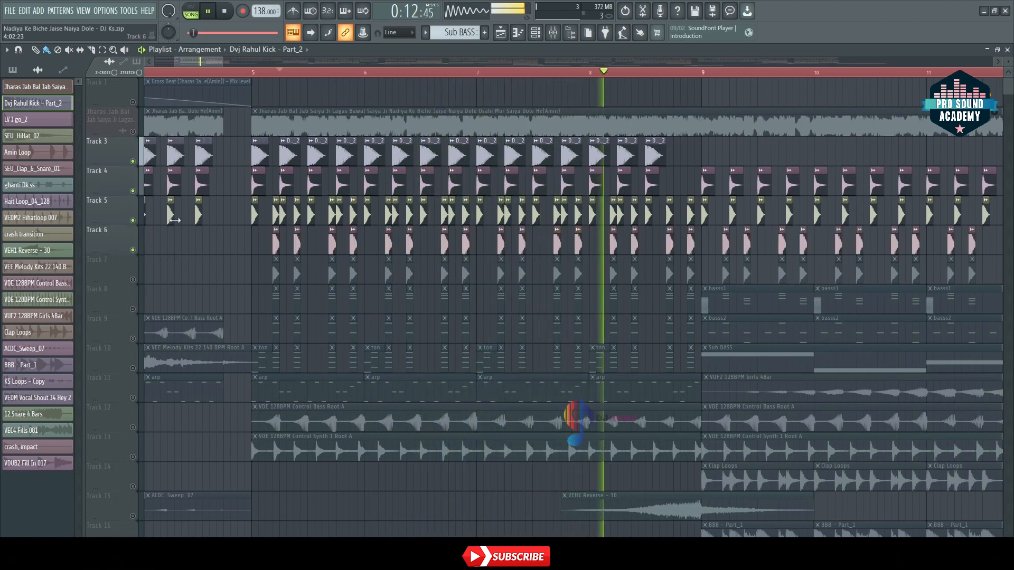
pyautogui.press('space')
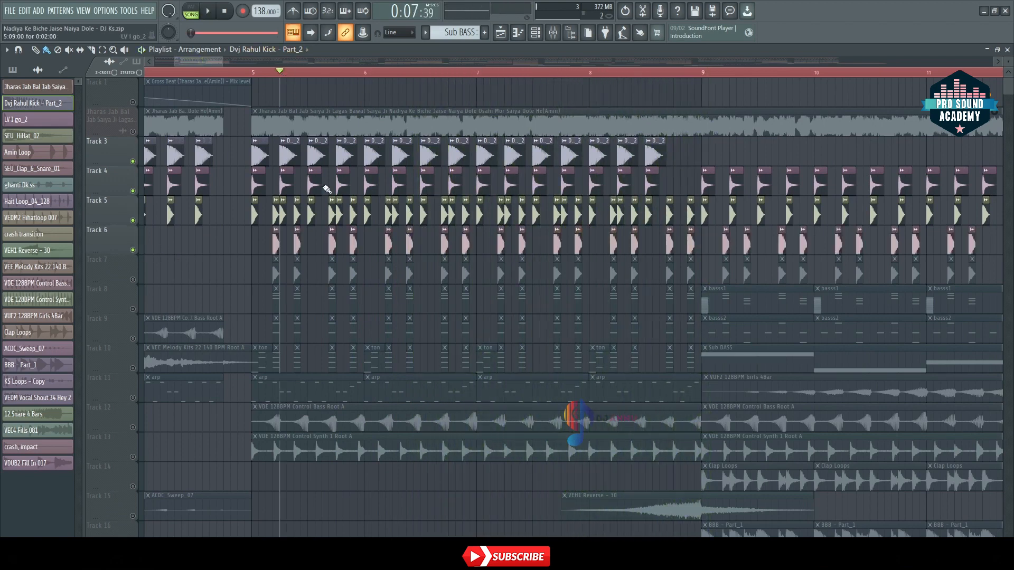
pyautogui.scroll(-1, 388, 233)
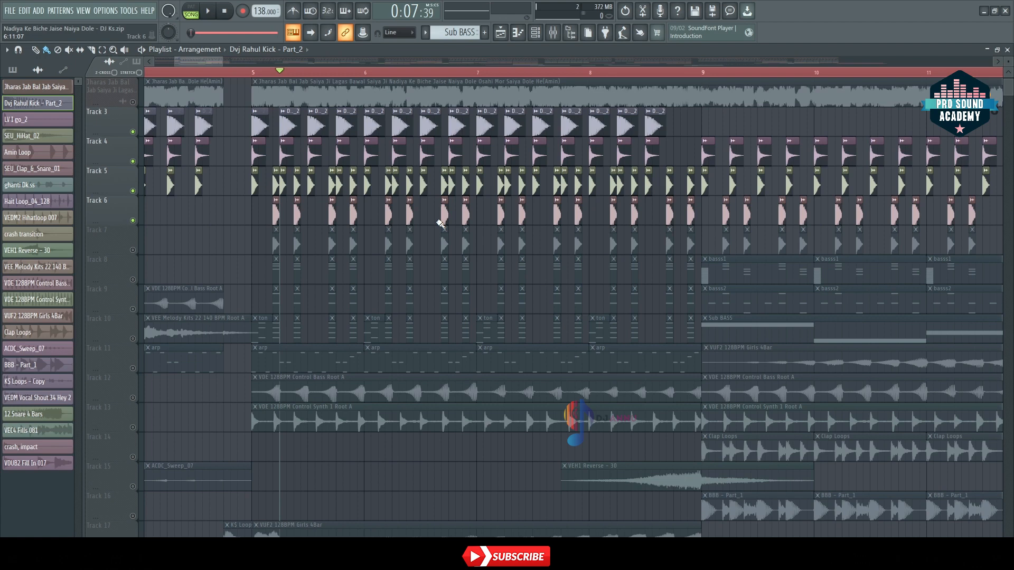
pyautogui.press('space')
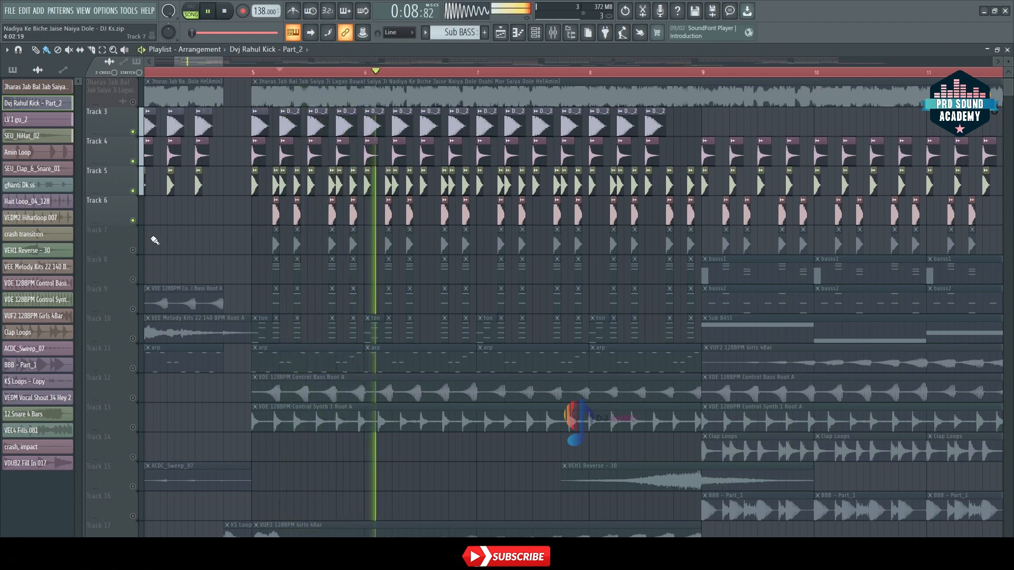
pyautogui.press('space')
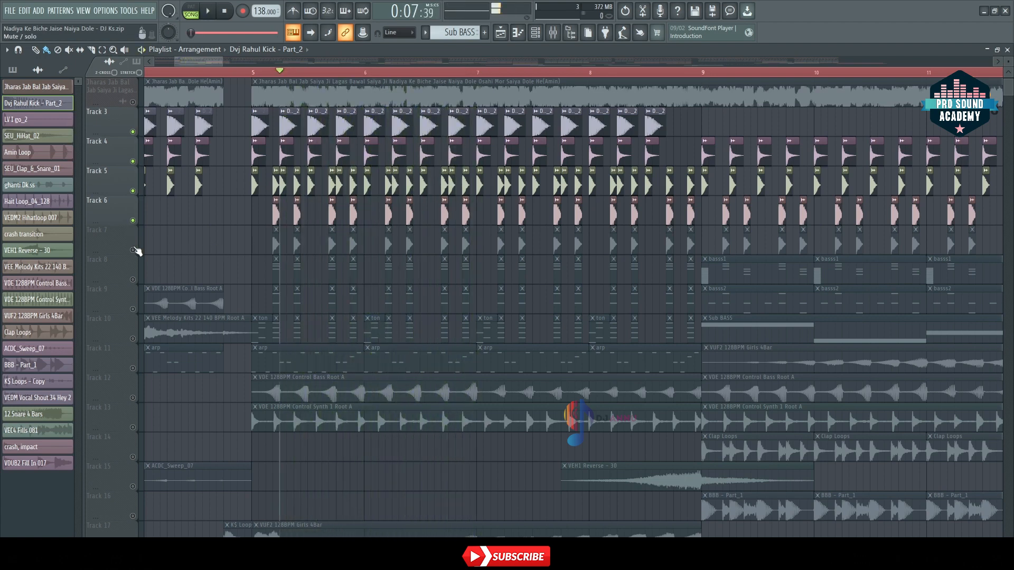
# Step: Unmute the clap and snare clips on Track 7 and audition them together with Tracks 3 to 6
pyautogui.click(133, 251)
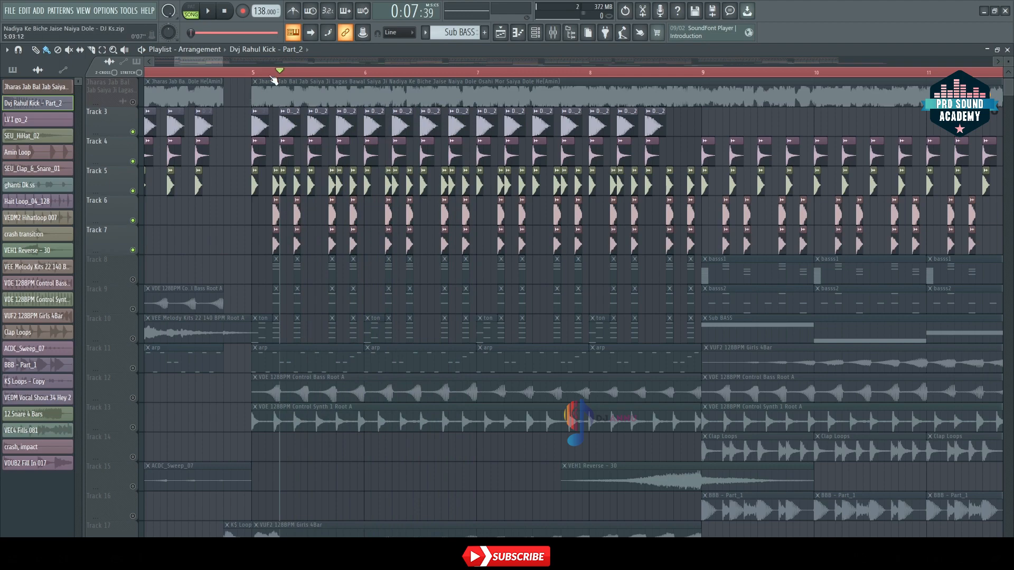
pyautogui.scroll(6, 280, 74)
pyautogui.scroll(-6, 280, 75)
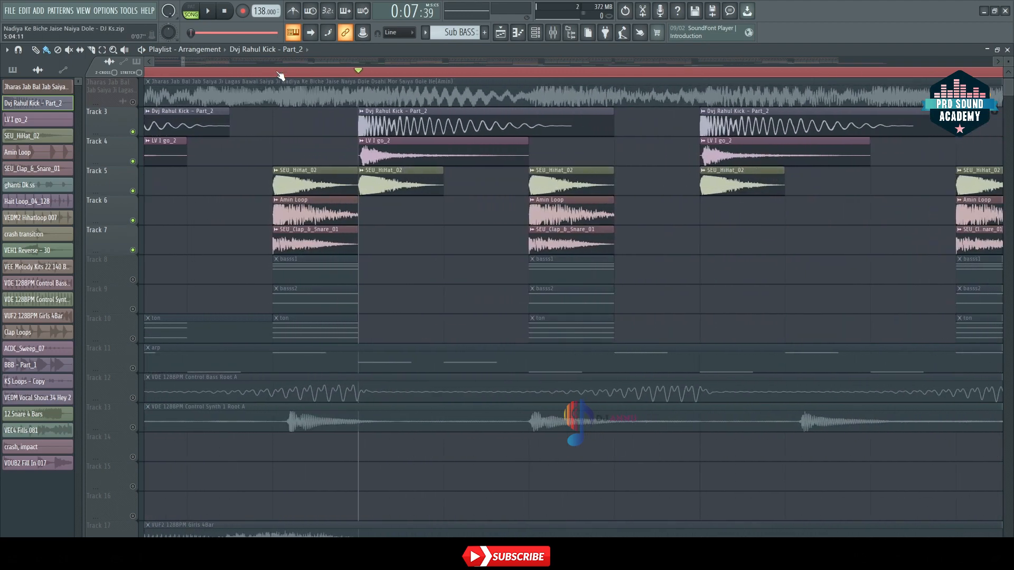
pyautogui.press('space')
pyautogui.scroll(-3, 280, 75)
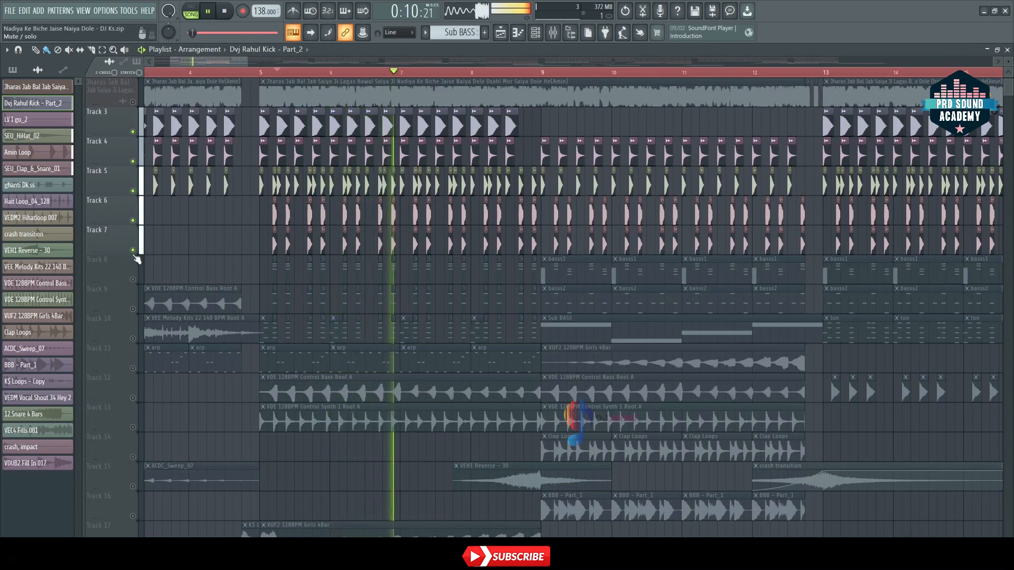
# Step: Unmute the basss1 clips on Track 8, stop playback, and check the pattern's Sampler channel settings
pyautogui.click(133, 281)
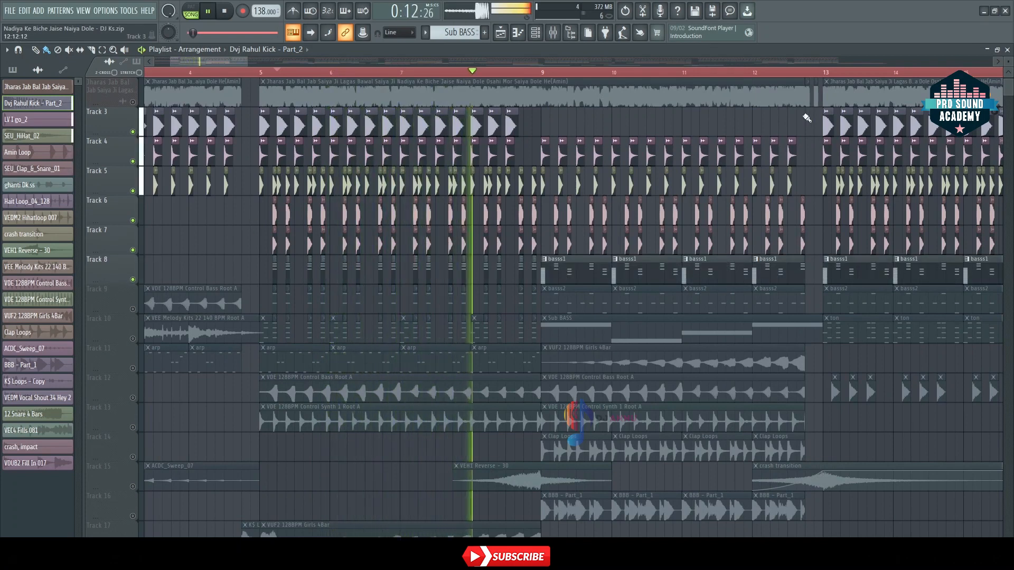
pyautogui.press('space')
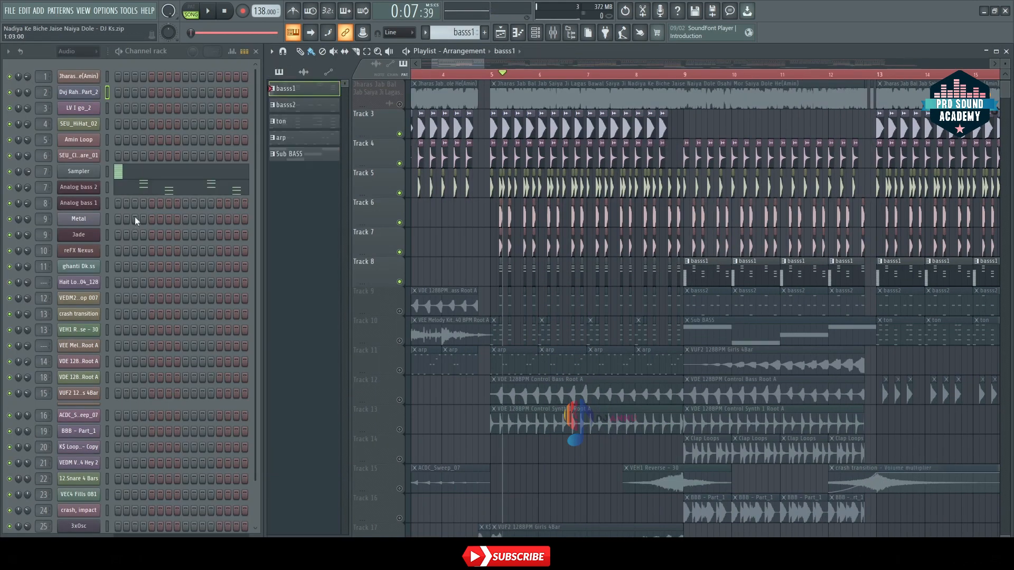
pyautogui.click(79, 172)
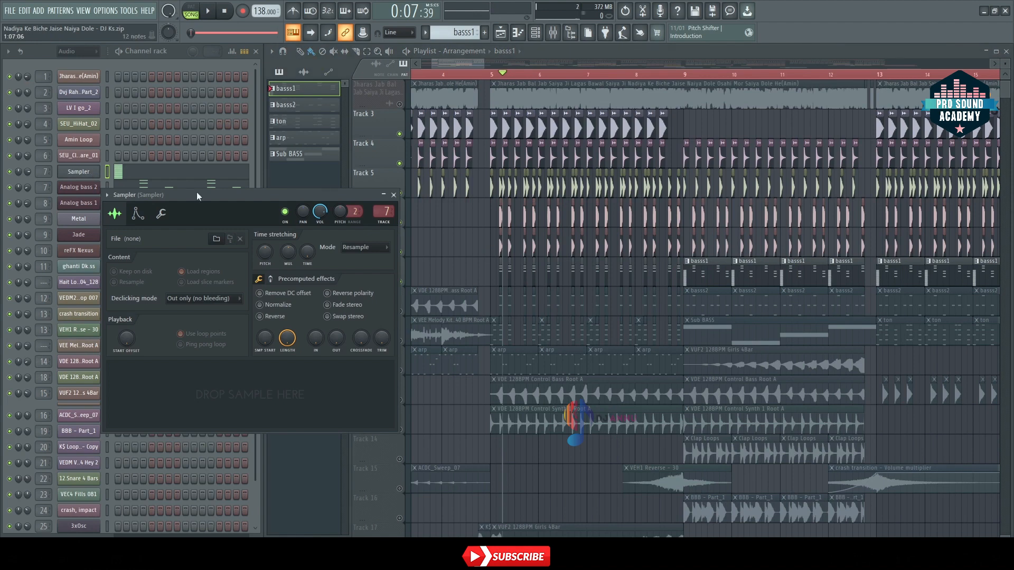
pyautogui.click(394, 195)
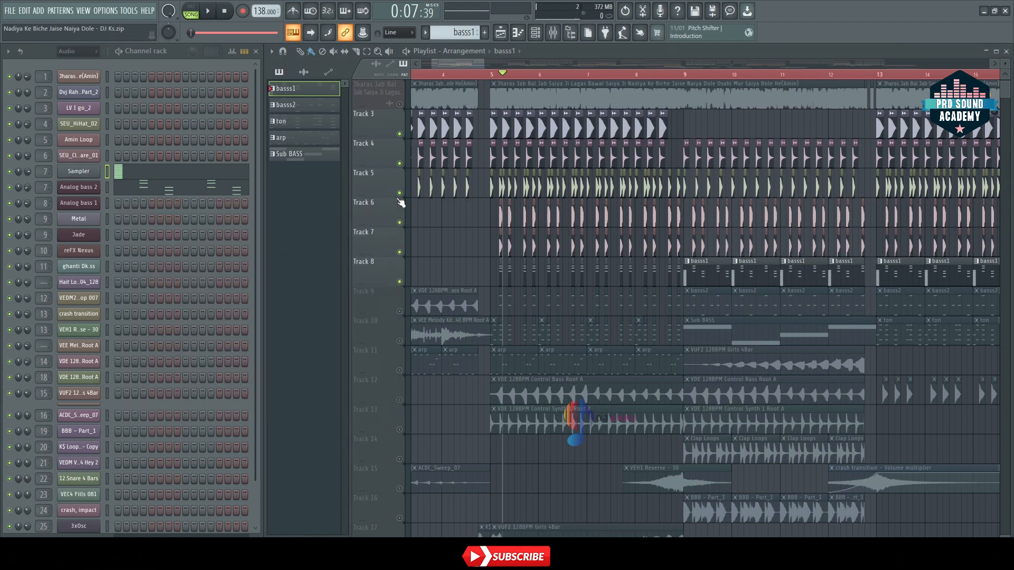
# Step: Examine the Sampler channel's stacked notes across the octaves in the piano roll, then close it
pyautogui.click(166, 177)
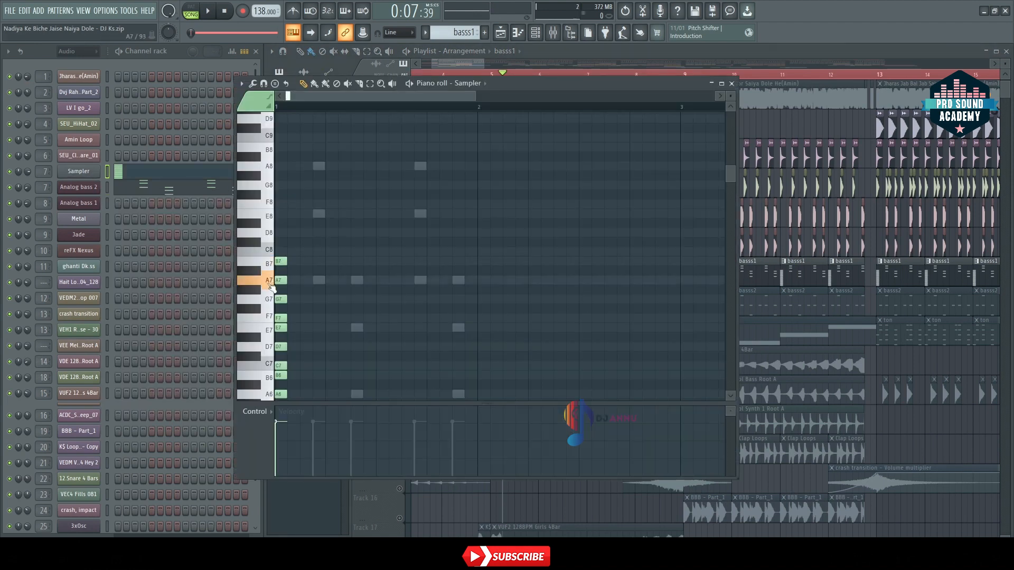
pyautogui.scroll(-5, 267, 349)
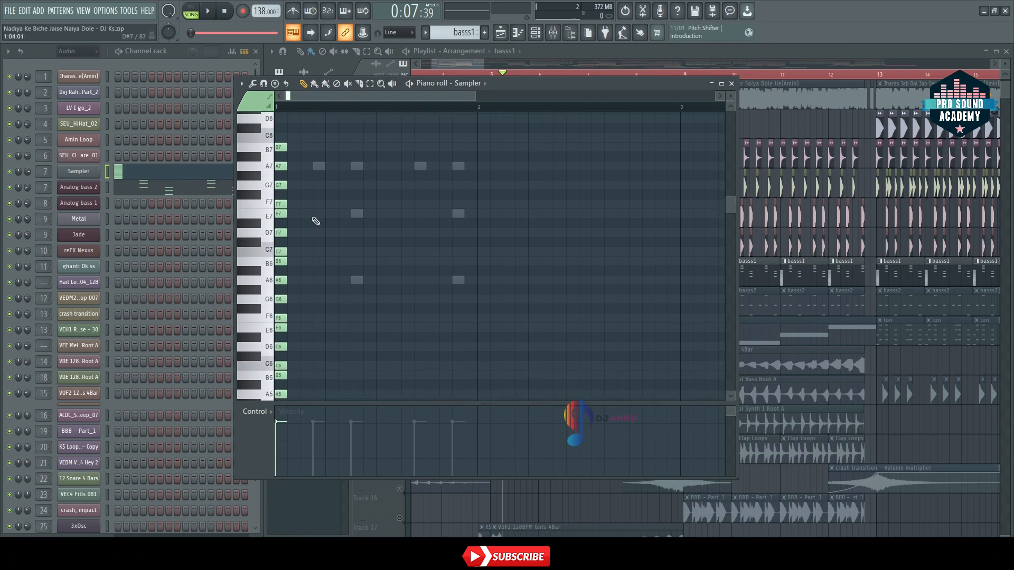
pyautogui.moveTo(305, 139); pyautogui.dragTo(260, 363)
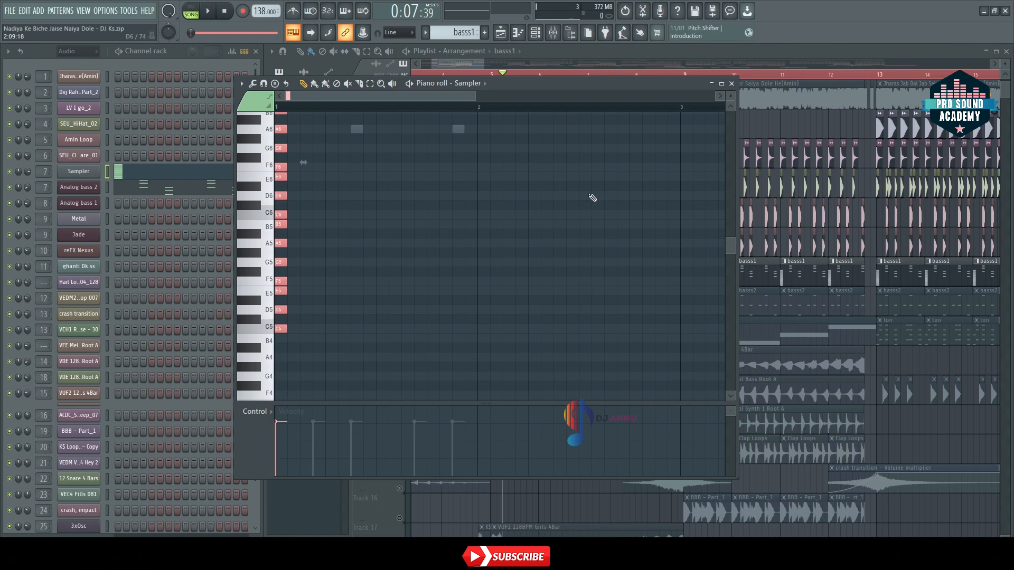
pyautogui.click(731, 84)
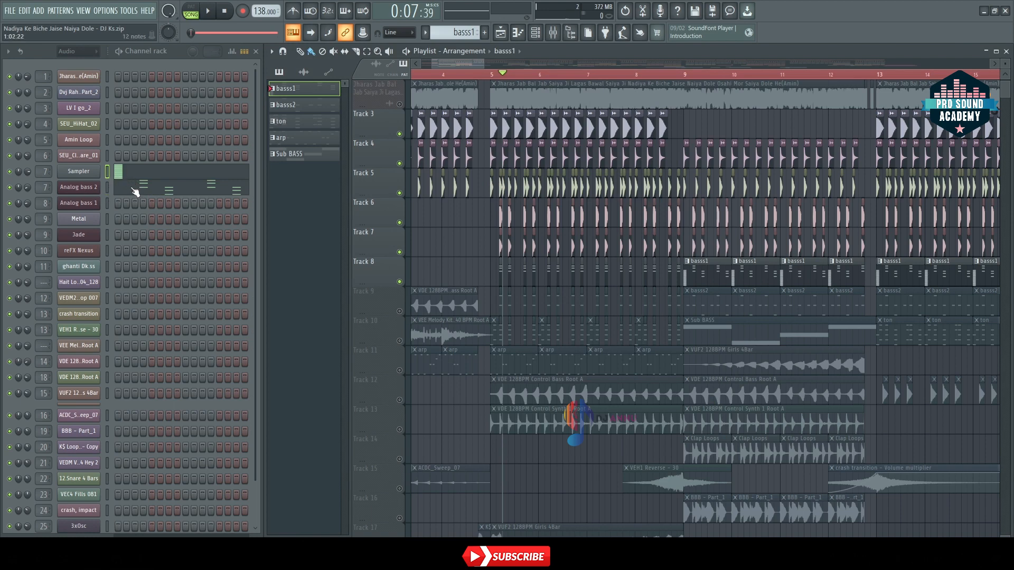
# Step: Audition the basss1 pattern on its own and view the Analog bass 2 notes in the piano roll, then close it
pyautogui.click(119, 52)
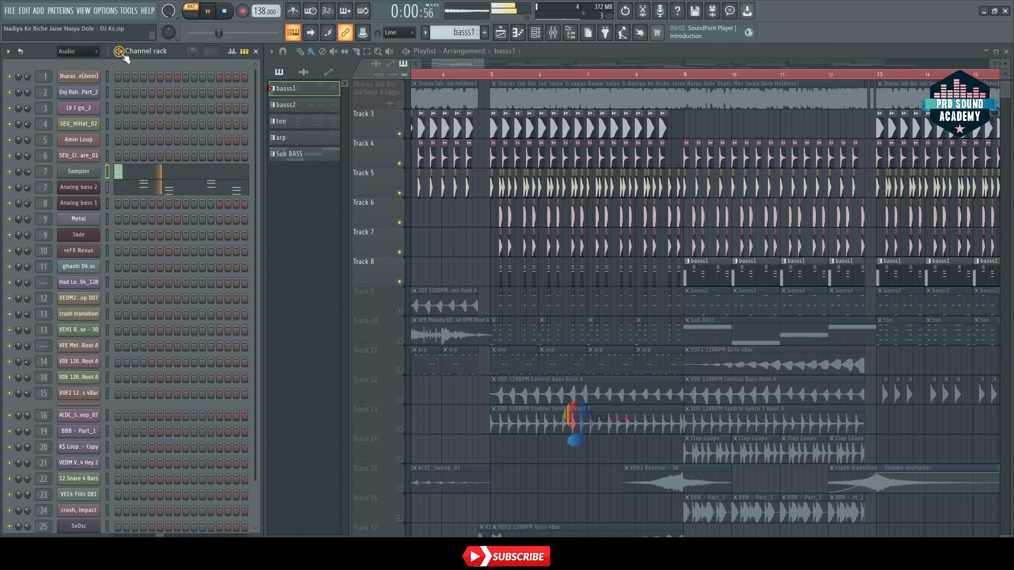
pyautogui.click(164, 193)
pyautogui.press('space')
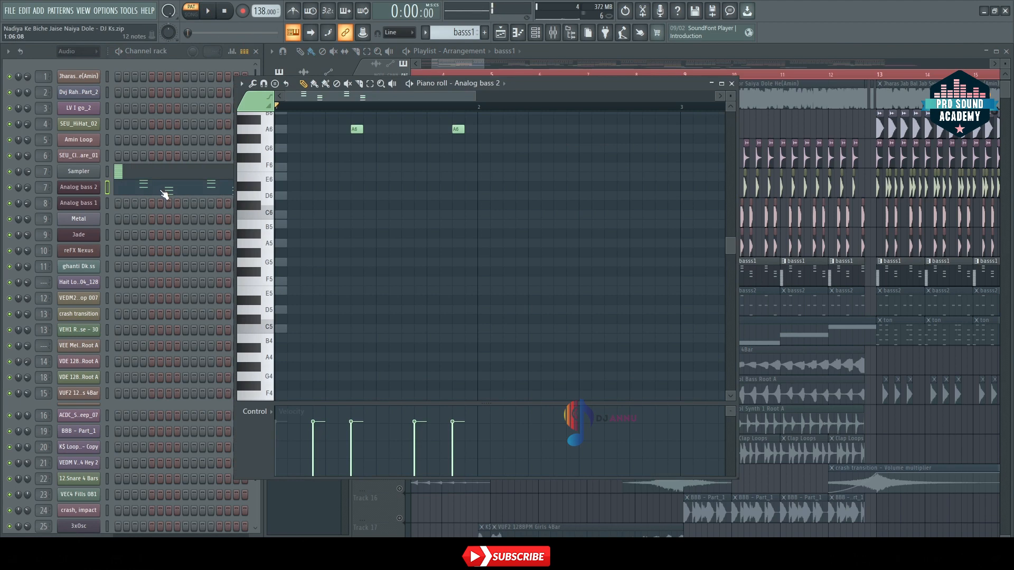
pyautogui.scroll(4, 369, 239)
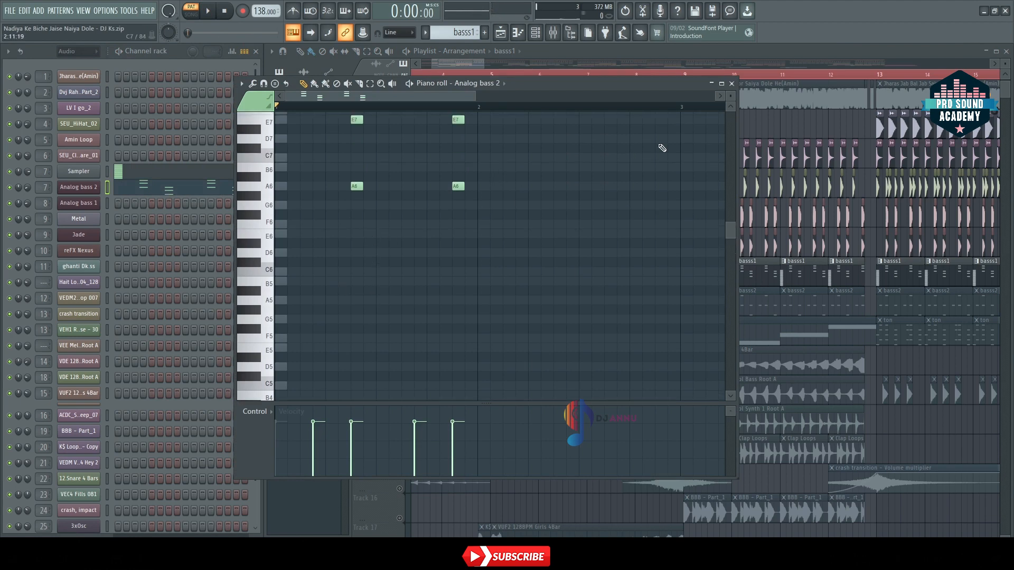
pyautogui.click(732, 85)
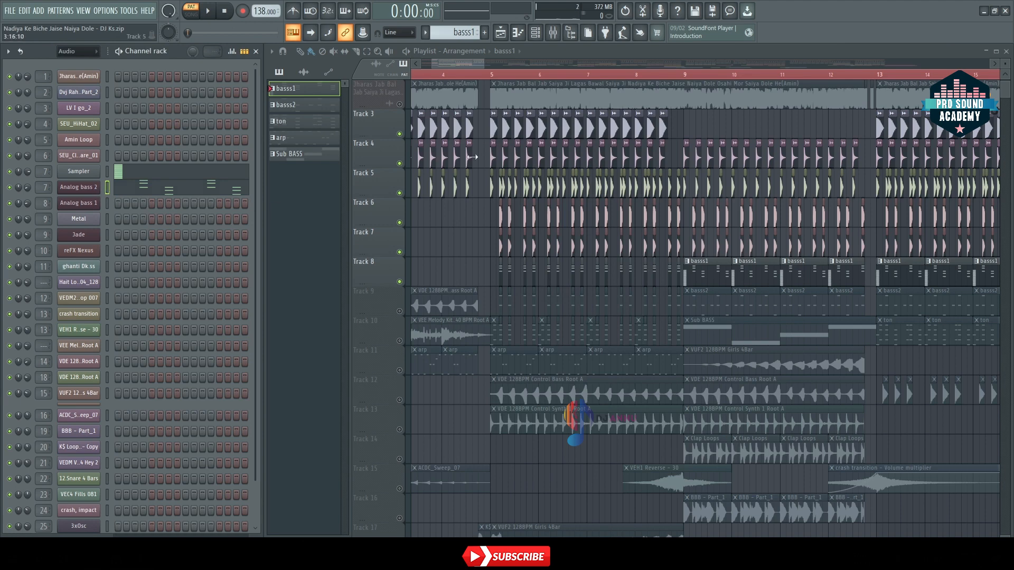
# Step: Extend the first basss1 clip on Track 8 across the first half of bar 5, deleting the second clip
pyautogui.doubleClick(788, 49)
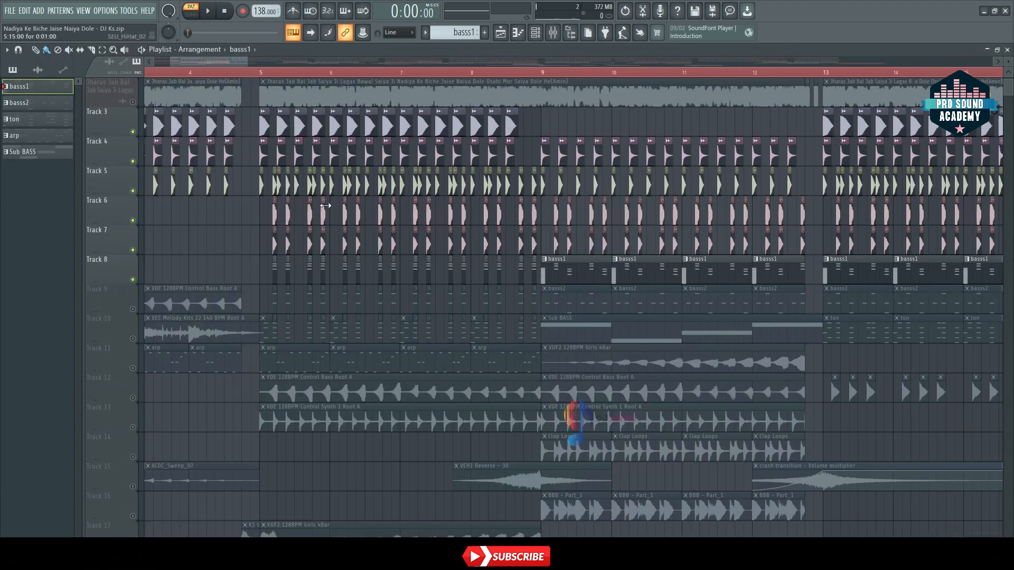
pyautogui.scroll(2, 264, 77)
pyautogui.scroll(3, 265, 77)
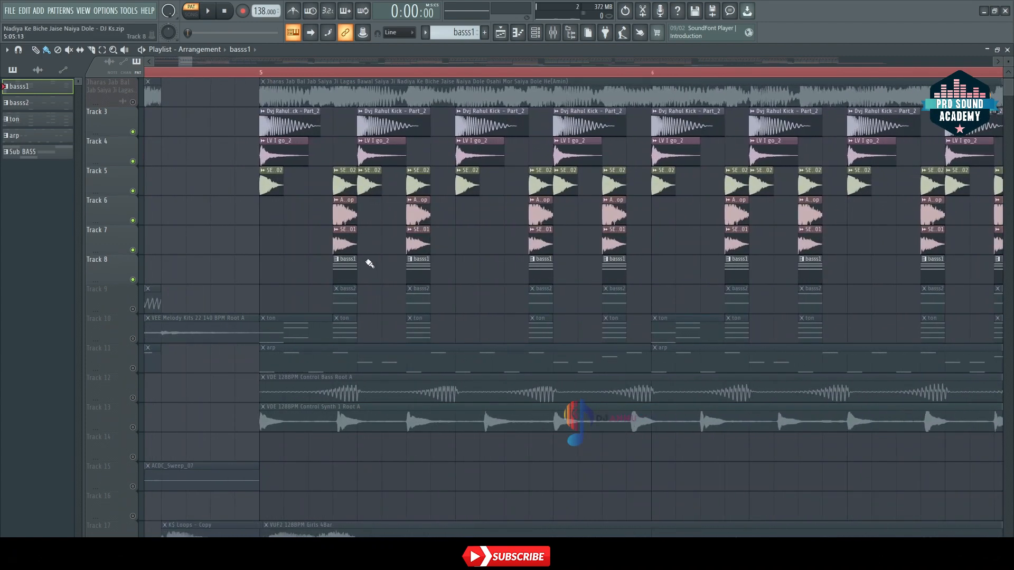
pyautogui.moveTo(403, 266); pyautogui.dragTo(186, 272)
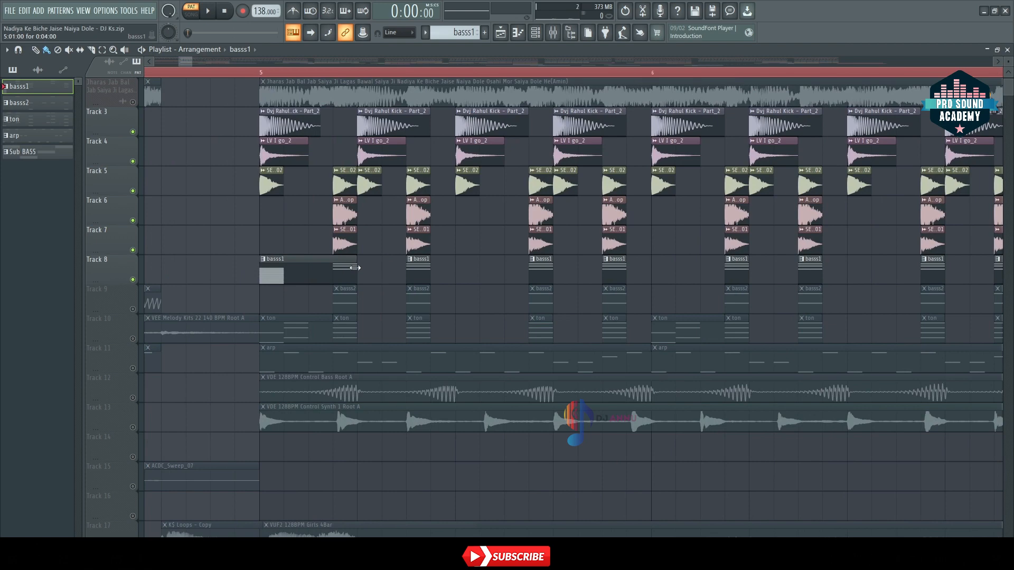
pyautogui.rightClick(414, 267)
pyautogui.moveTo(358, 270); pyautogui.dragTo(461, 273)
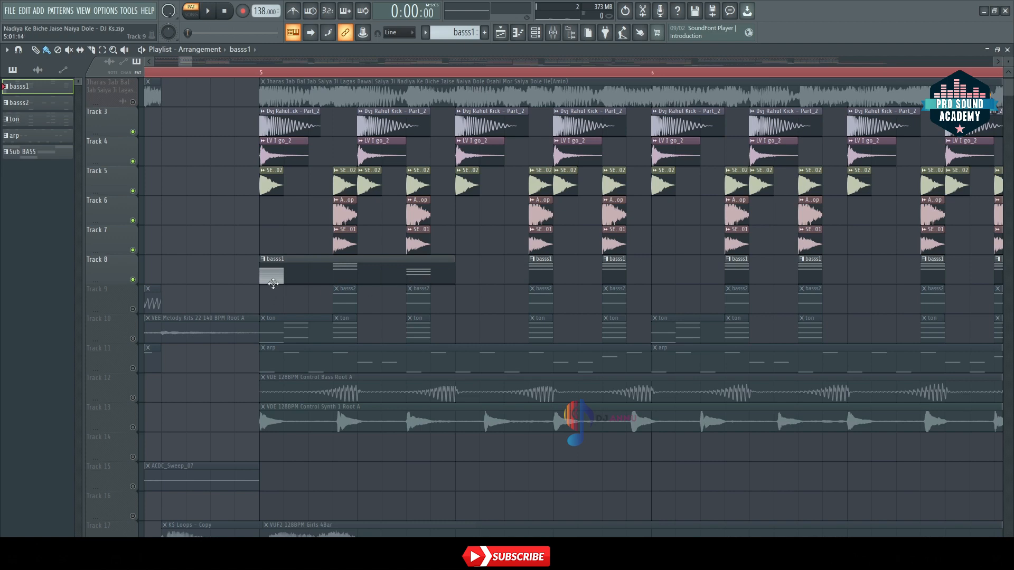
# Step: Trim the extended basss1 clip to the single step at 5:04 and place another one-step clip at 5:07
pyautogui.moveTo(259, 280); pyautogui.dragTo(333, 279)
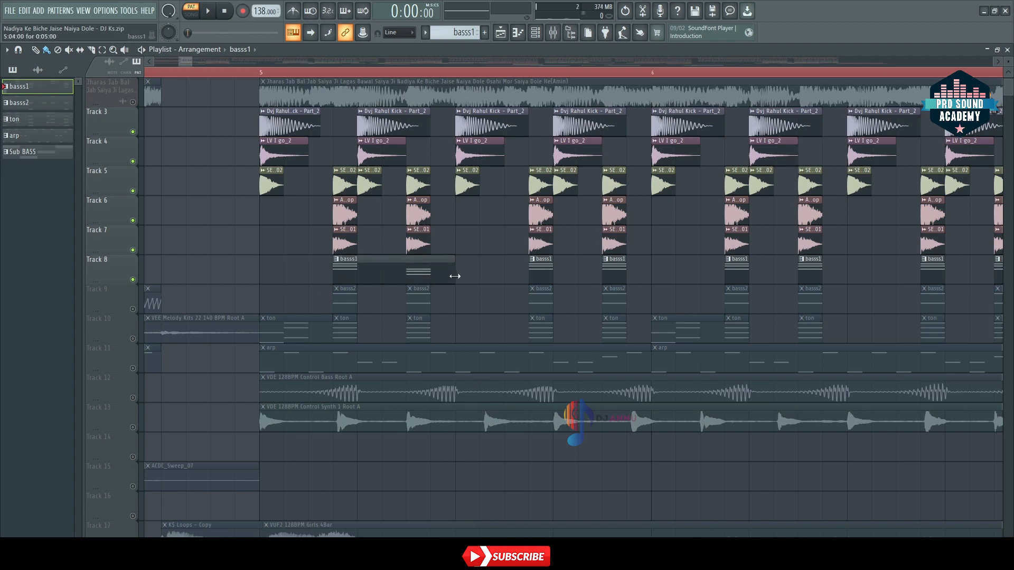
pyautogui.moveTo(454, 276); pyautogui.dragTo(359, 278)
pyautogui.click(418, 272)
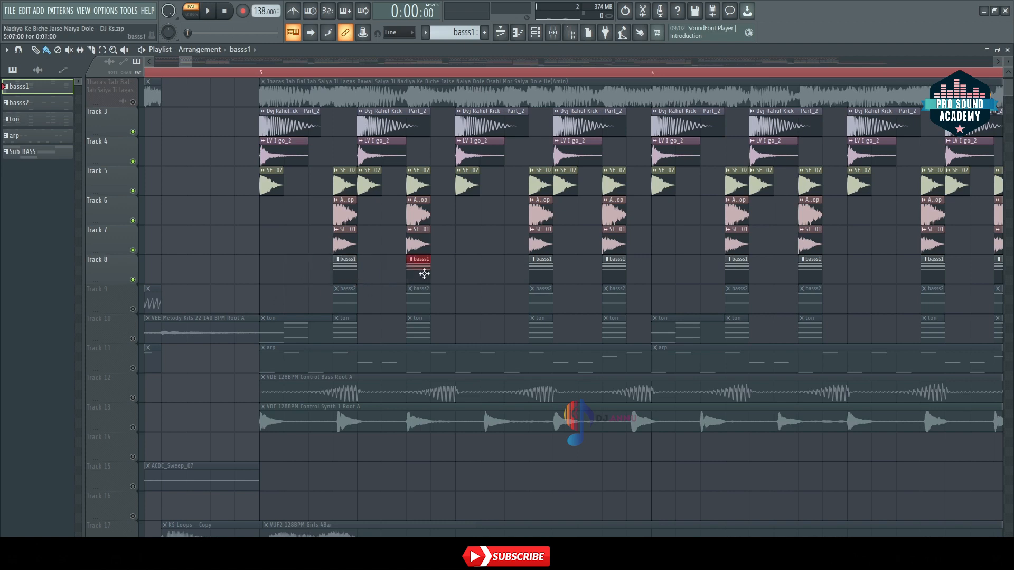
# Step: View the Sampler notes of a basss1 clip on Track 8 in the piano roll, then close it
pyautogui.scroll(-5, 412, 72)
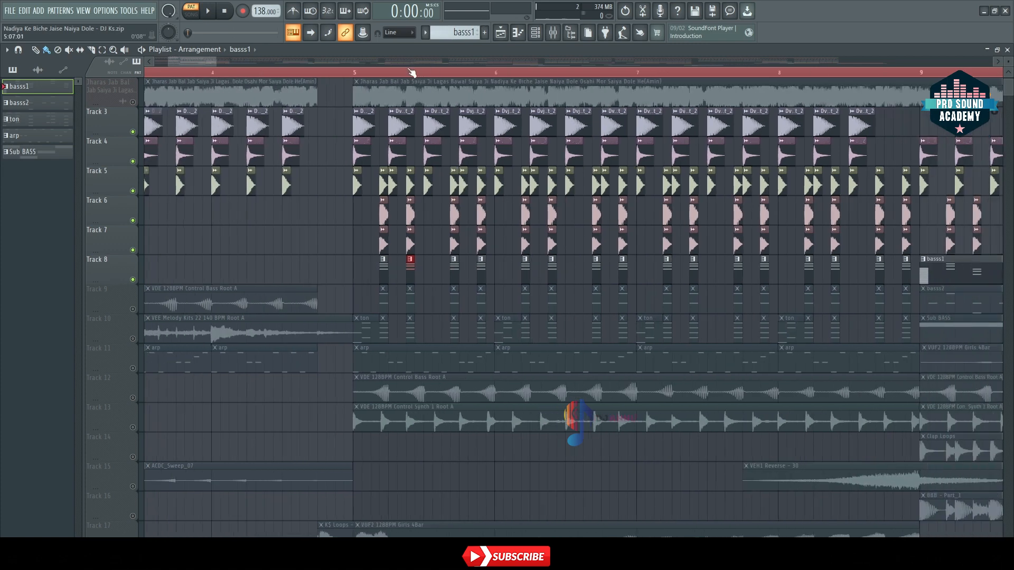
pyautogui.doubleClick(390, 271)
pyautogui.scroll(3, 376, 264)
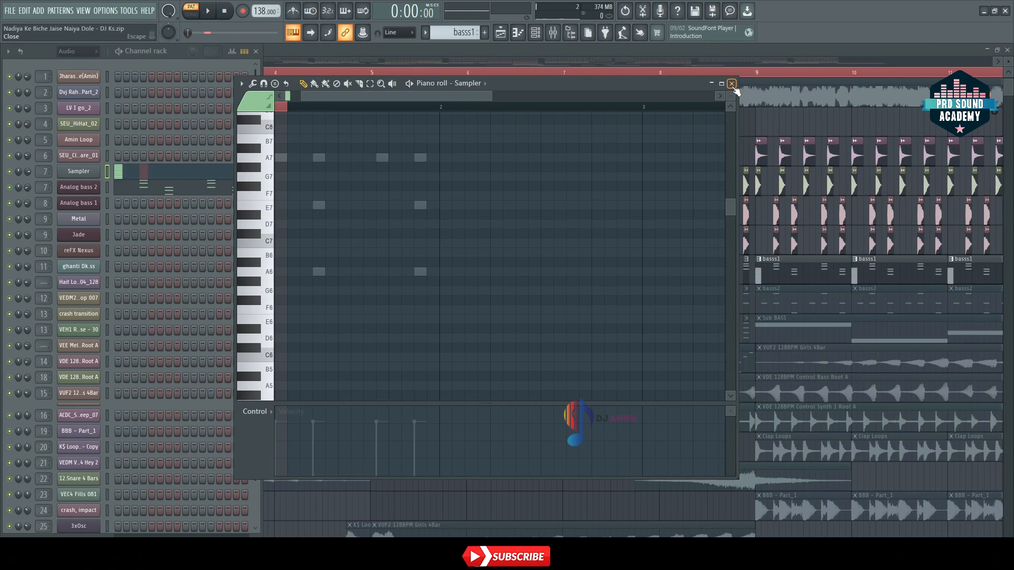
pyautogui.click(731, 83)
# Step: Audition Tracks 3 to 8 together, playing the arrangement from bar 5
pyautogui.click(432, 52)
pyautogui.click(372, 73)
pyautogui.scroll(-2, 371, 75)
pyautogui.press('space')
pyautogui.scroll(-1, 370, 75)
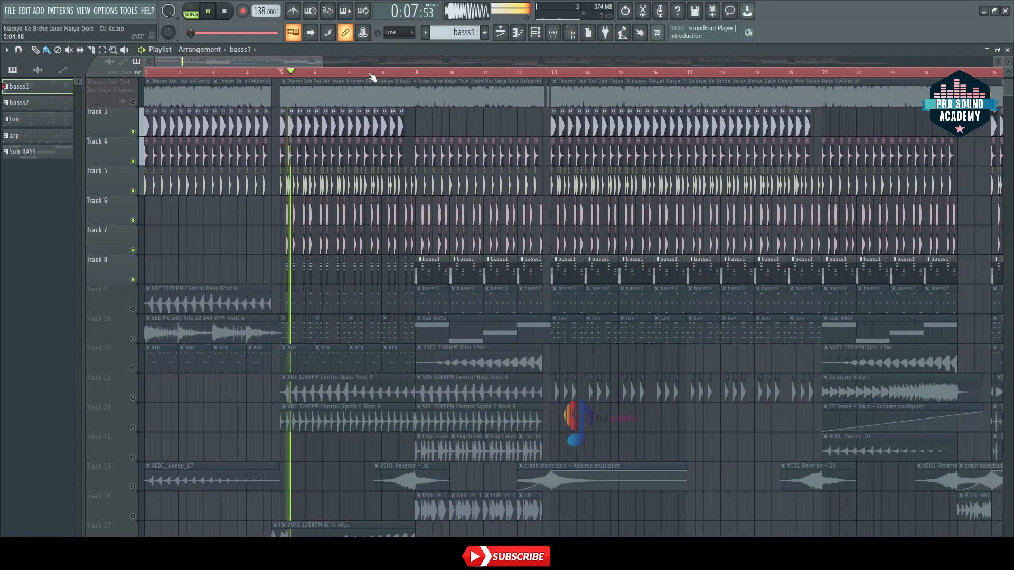
pyautogui.scroll(4, 290, 75)
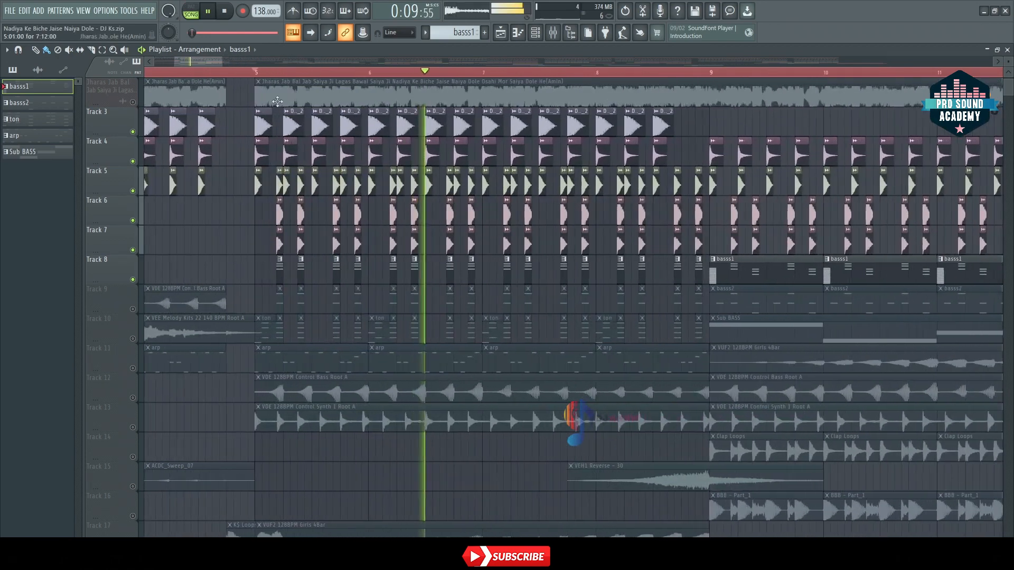
pyautogui.press('space')
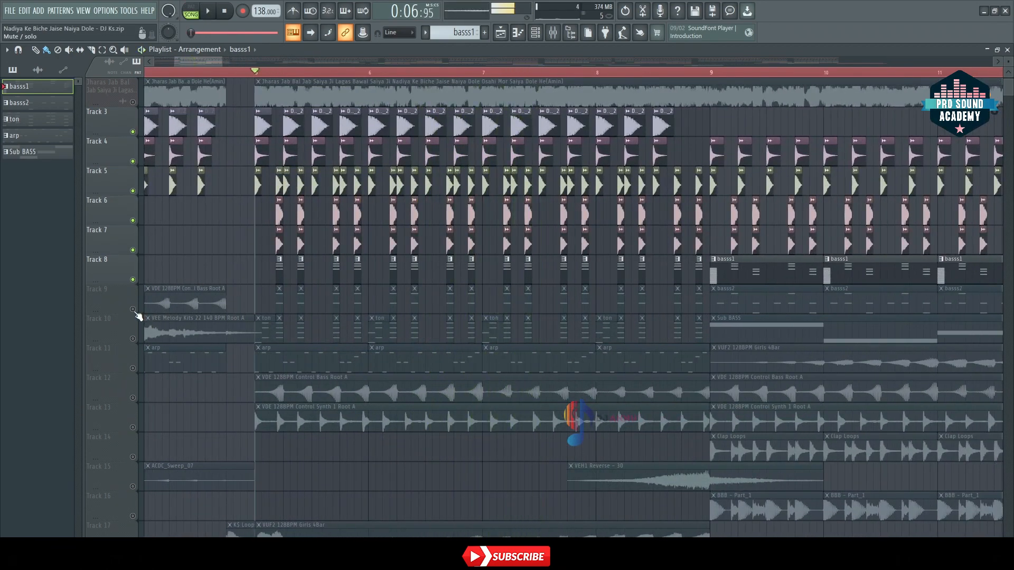
# Step: Unmute Track 9 and play it with the other active tracks, then solo it
pyautogui.click(132, 310)
pyautogui.press('space')
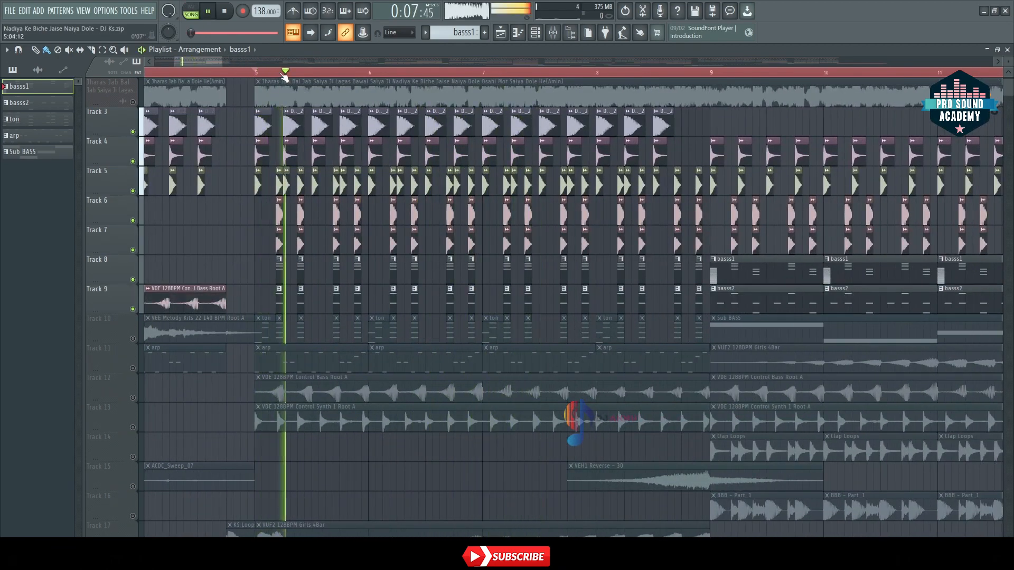
pyautogui.scroll(4, 284, 76)
pyautogui.rightClick(132, 310)
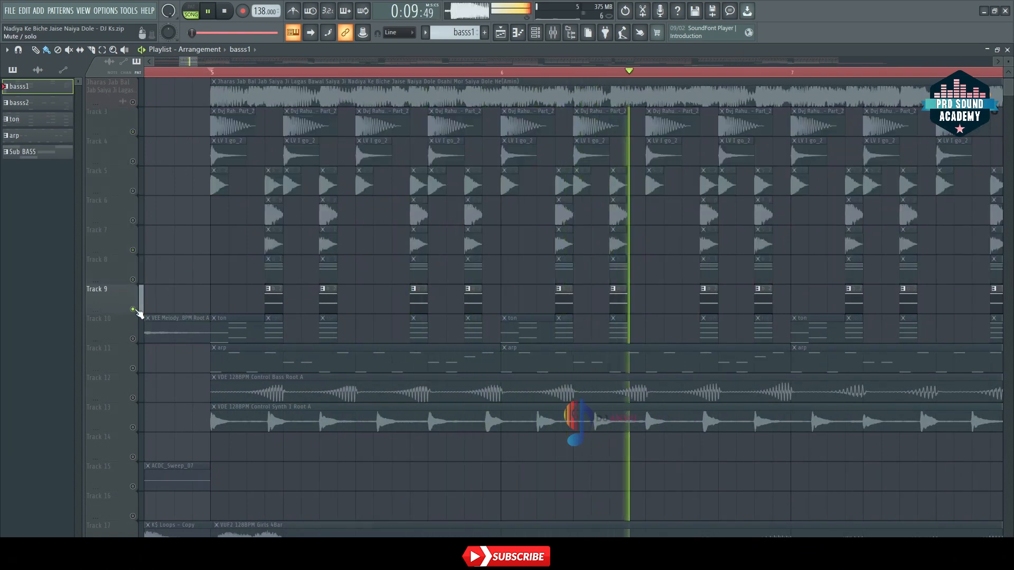
# Step: Stop playback and inspect the basss2 pattern from Track 9 in the Channel rack, then return to the full-size playlist
pyautogui.doubleClick(695, 52)
pyautogui.press('space')
pyautogui.click(502, 302)
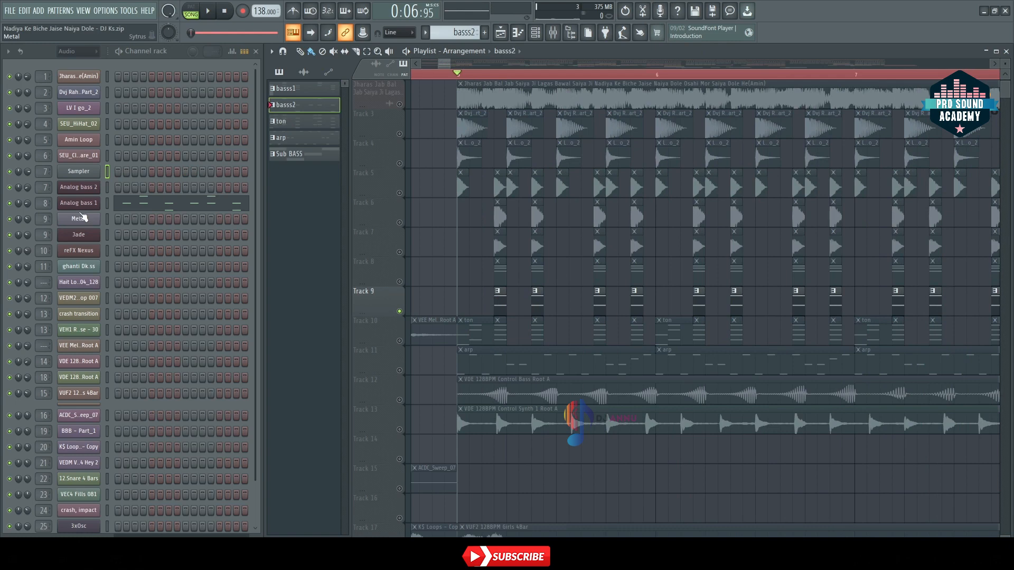
pyautogui.doubleClick(774, 53)
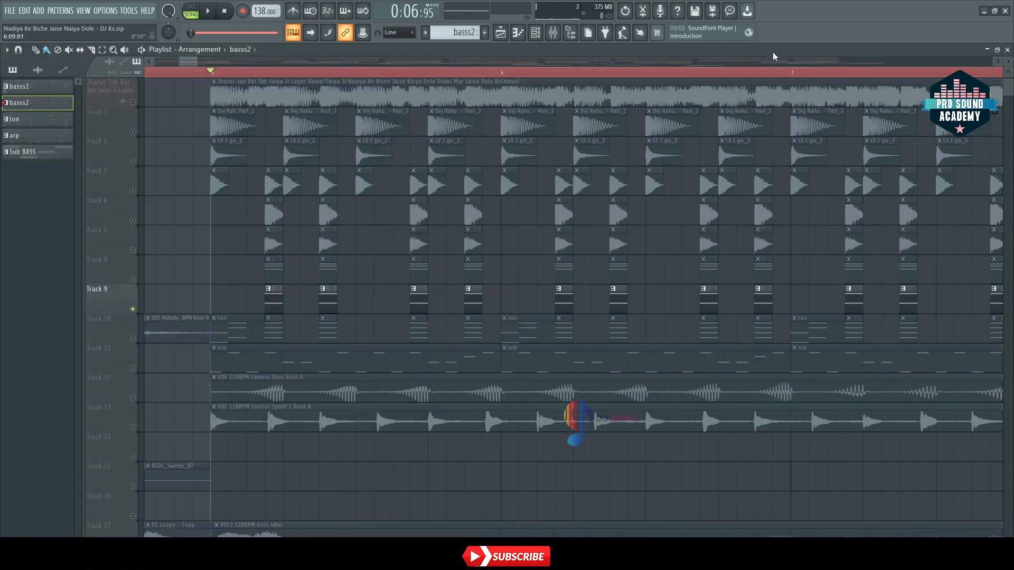
# Step: Solo Track 10 and inspect which channels the ton pattern uses in the Channel rack
pyautogui.click(142, 340)
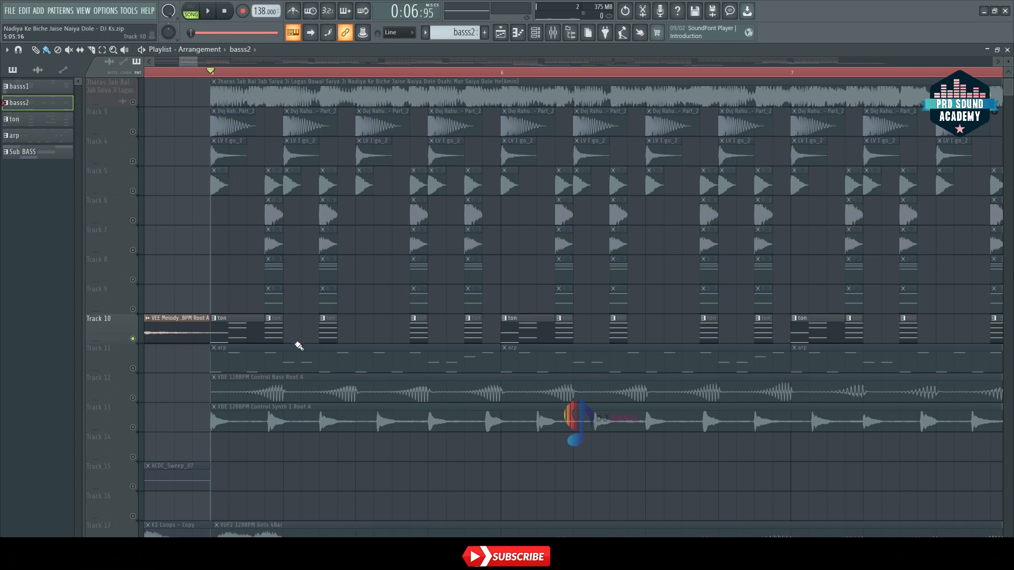
pyautogui.doubleClick(896, 53)
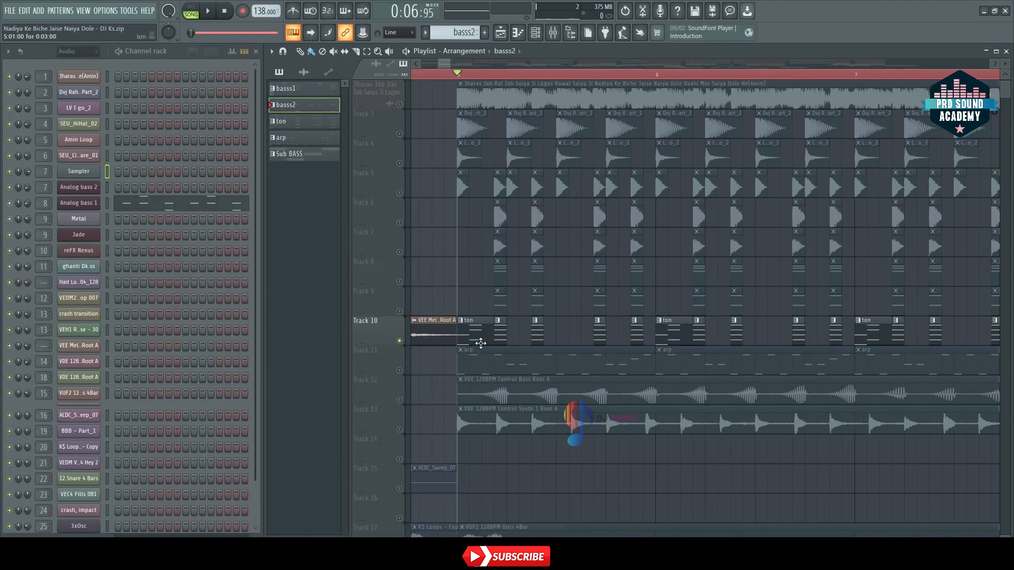
pyautogui.click(480, 336)
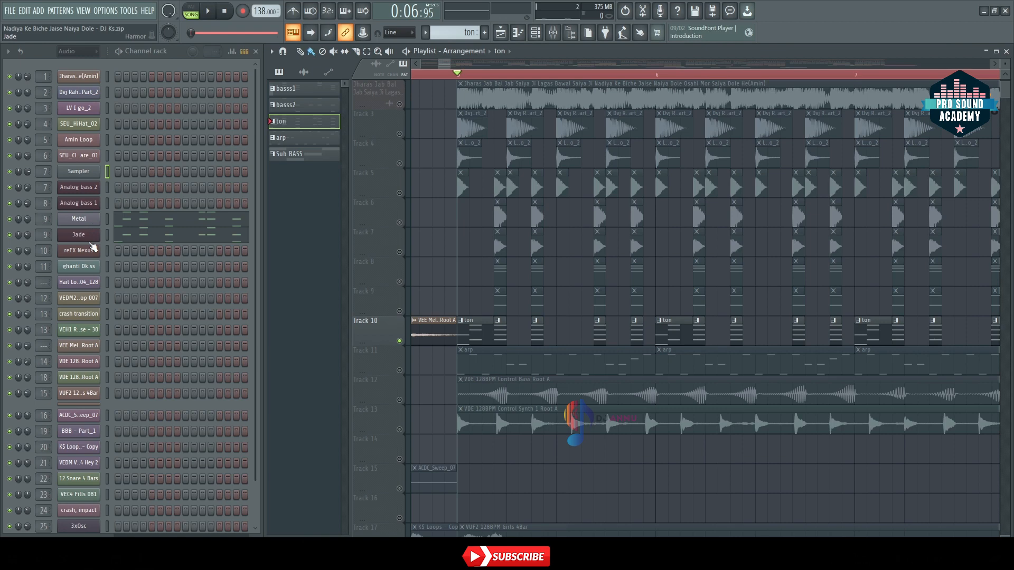
pyautogui.doubleClick(822, 53)
# Step: Audition the soloed ton pattern on Track 10 from bar 5
pyautogui.press('space')
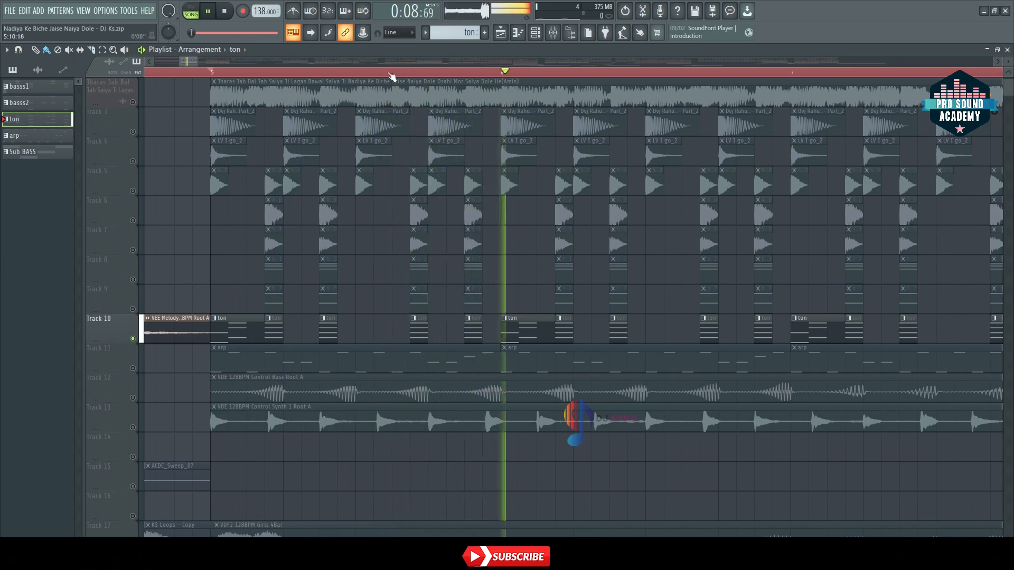
pyautogui.scroll(-5, 392, 77)
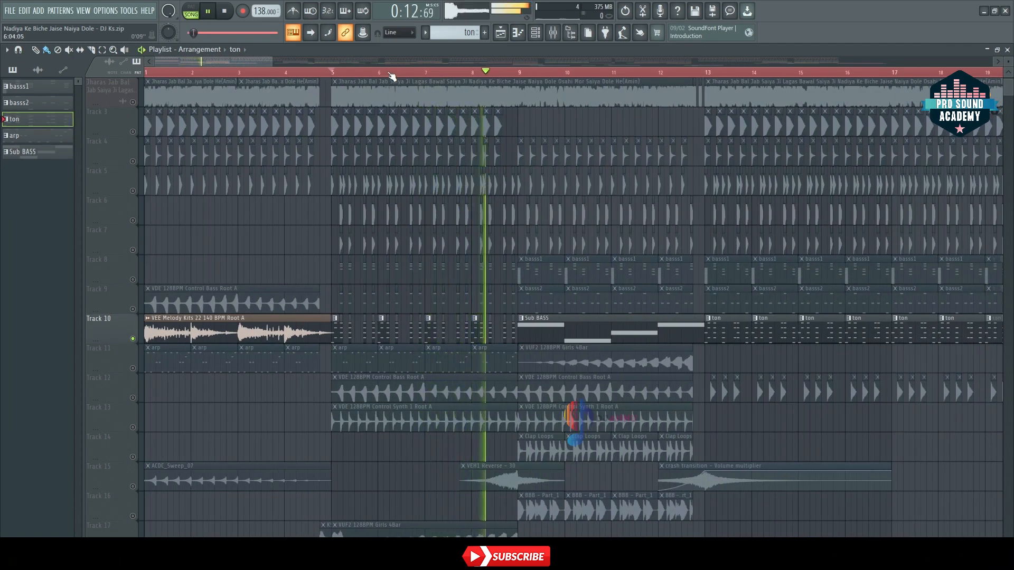
pyautogui.press('space')
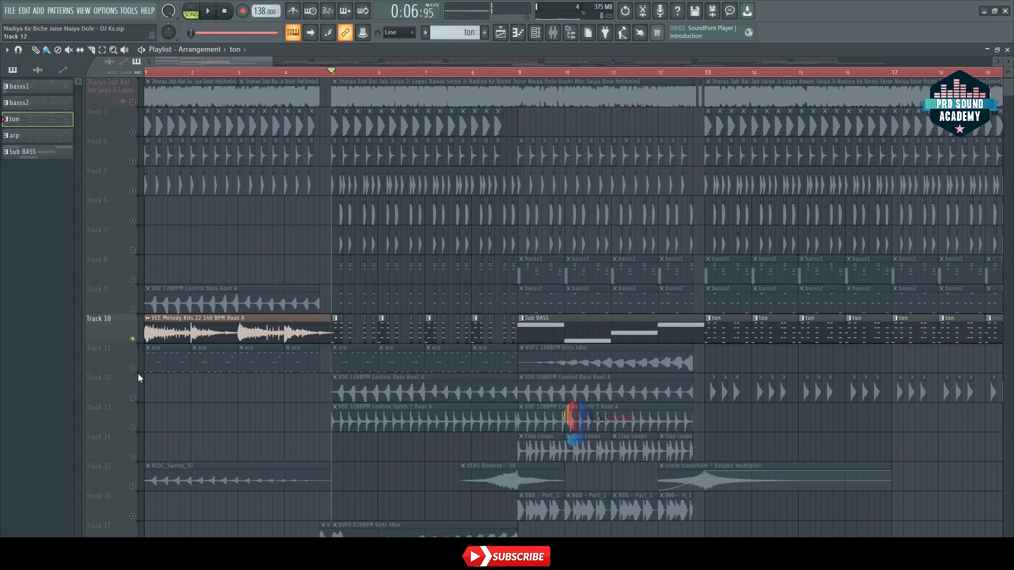
# Step: Unmute Track 11, play it briefly, and inspect the channel used by the arp pattern in the Channel rack
pyautogui.click(136, 371)
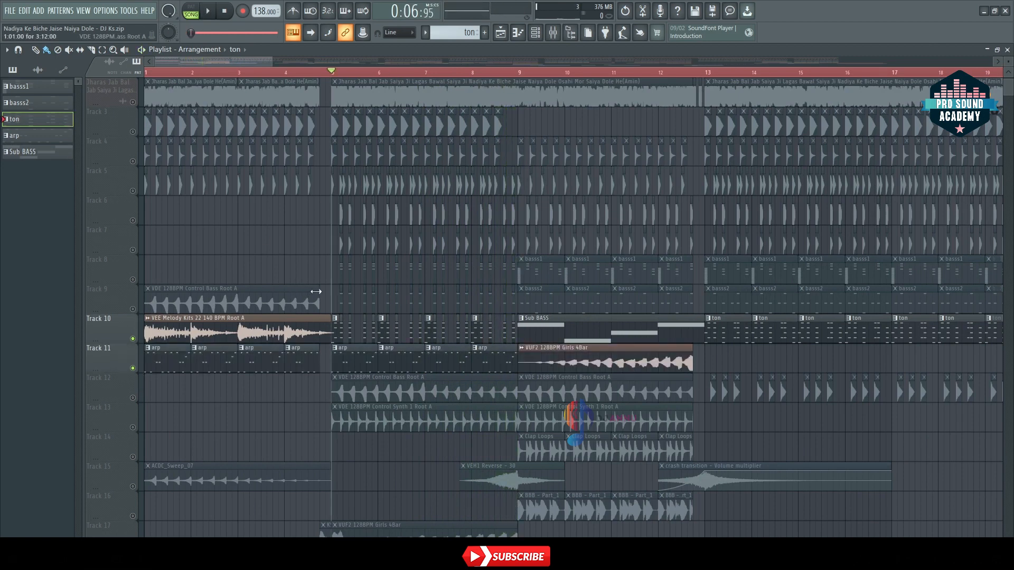
pyautogui.press('space')
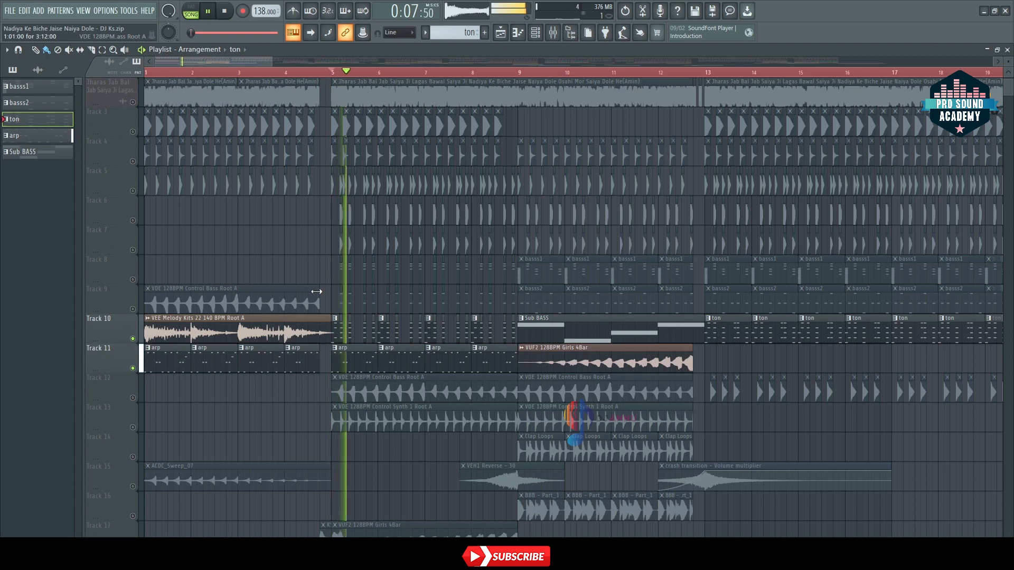
pyautogui.press('space')
pyautogui.press('F6')
pyautogui.click(557, 364)
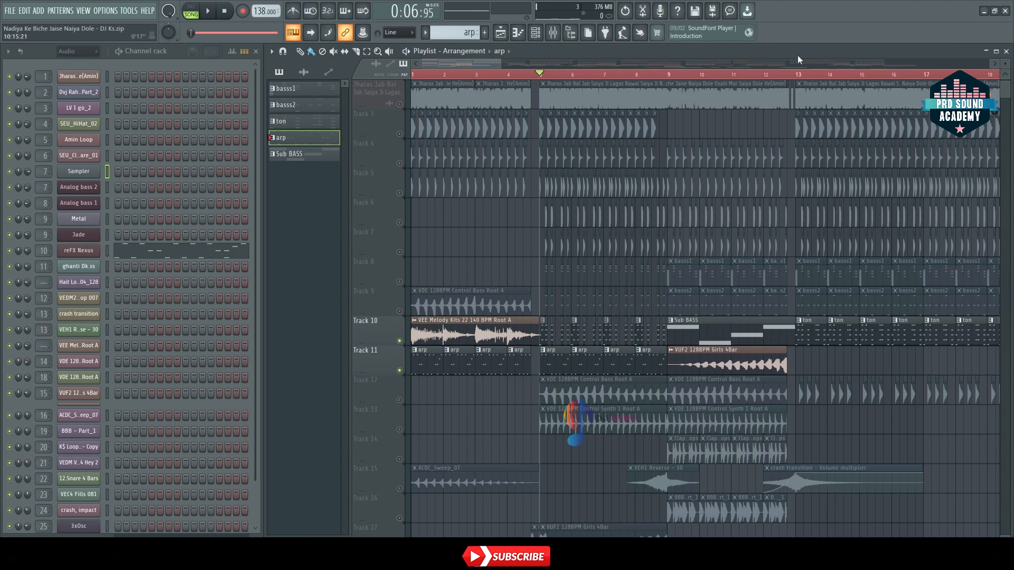
pyautogui.press('F6')
# Step: Audition the arp pattern on Track 11 together with the ton pattern on Track 10 from bar 5
pyautogui.press('space')
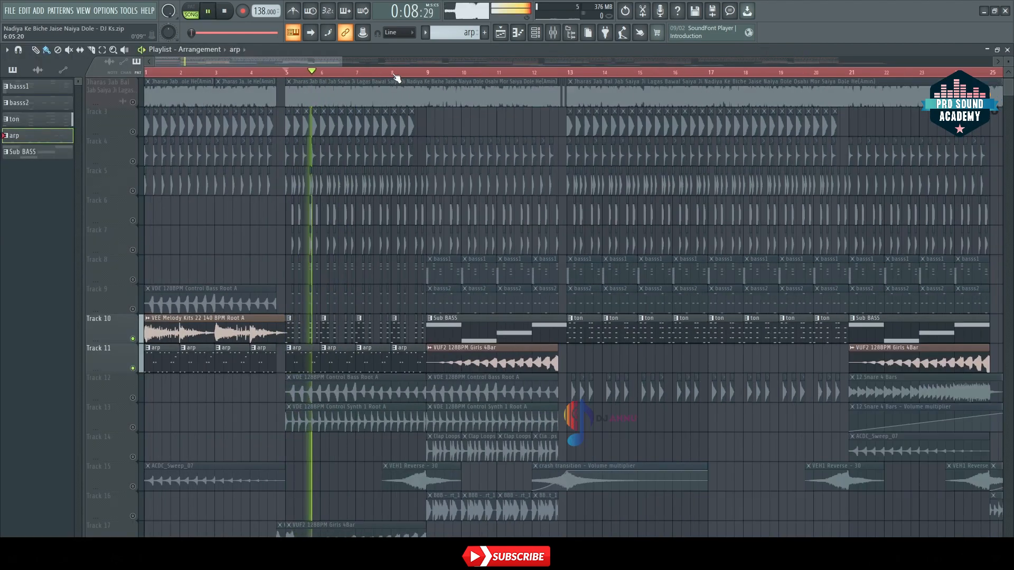
pyautogui.scroll(-1, 396, 77)
pyautogui.scroll(-3, 364, 338)
pyautogui.press('space')
# Step: Unmute Track 12 and play its Control Bass loop with Tracks 10 and 11, then solo it
pyautogui.click(118, 266)
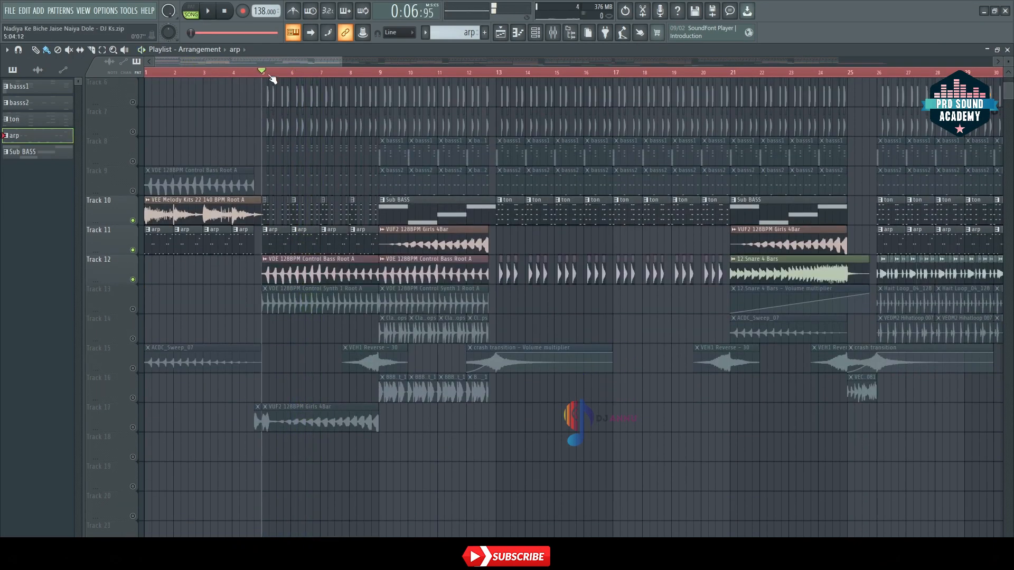
pyautogui.scroll(2, 272, 78)
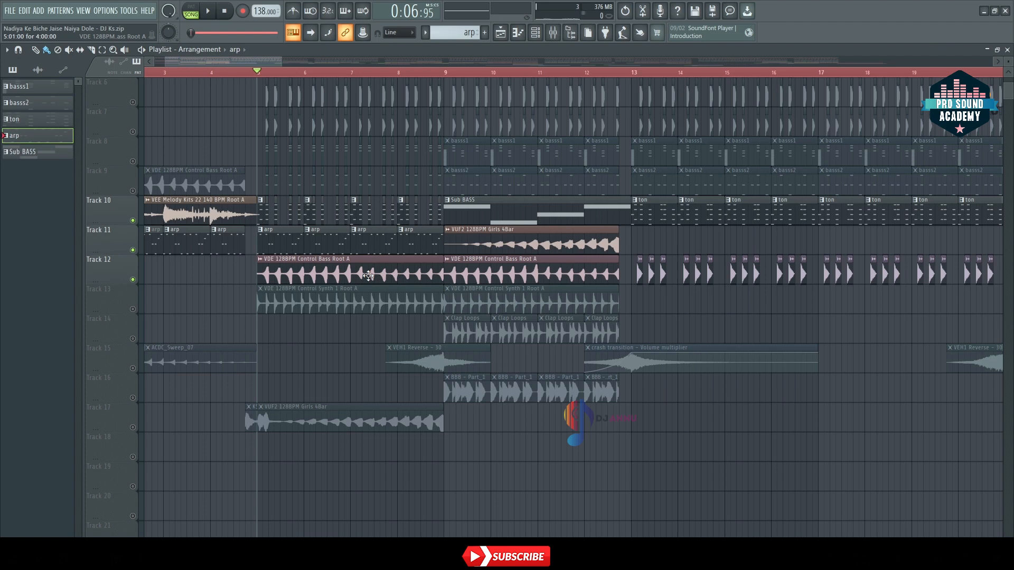
pyautogui.press('space')
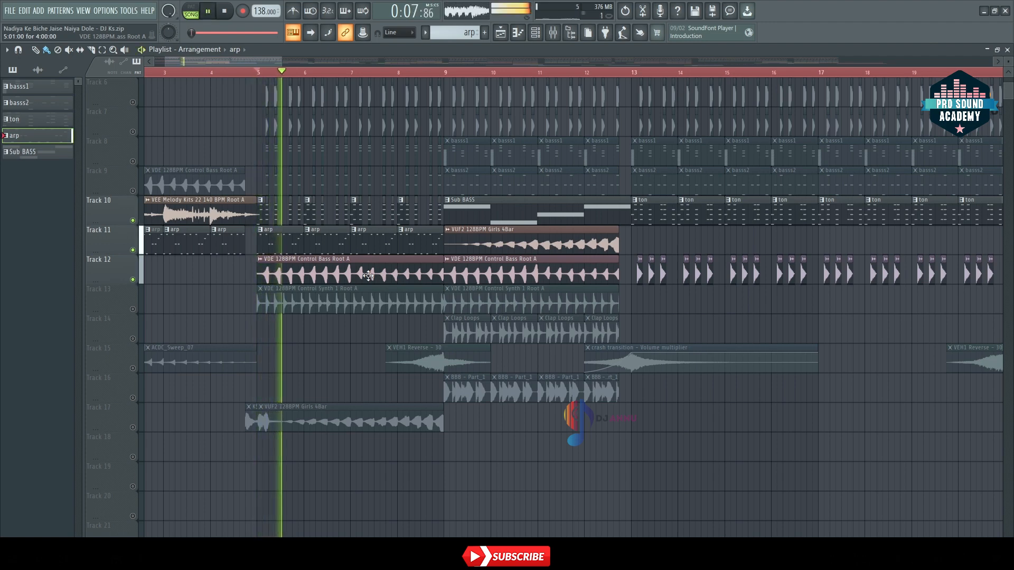
pyautogui.rightClick(132, 280)
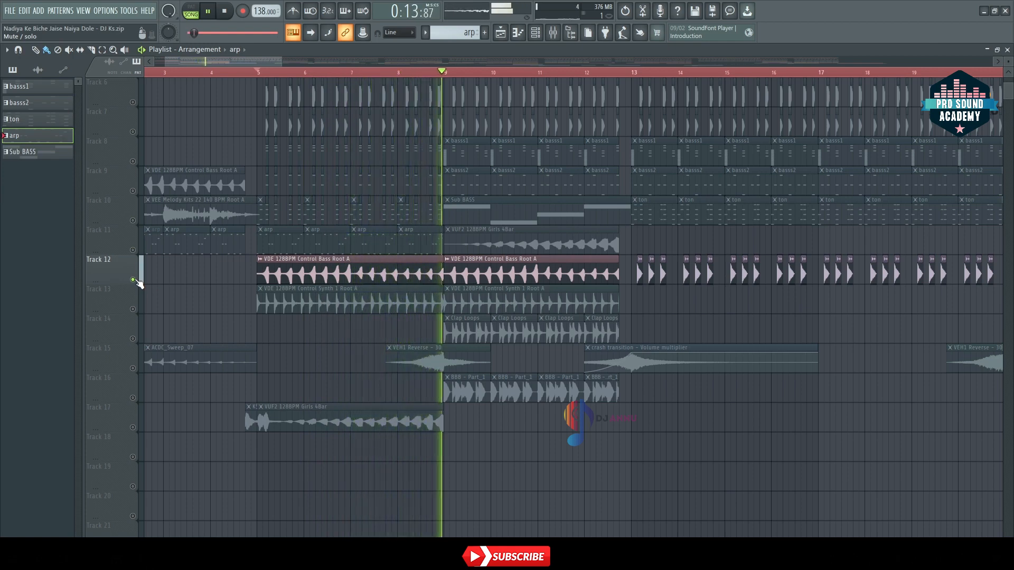
pyautogui.press('space')
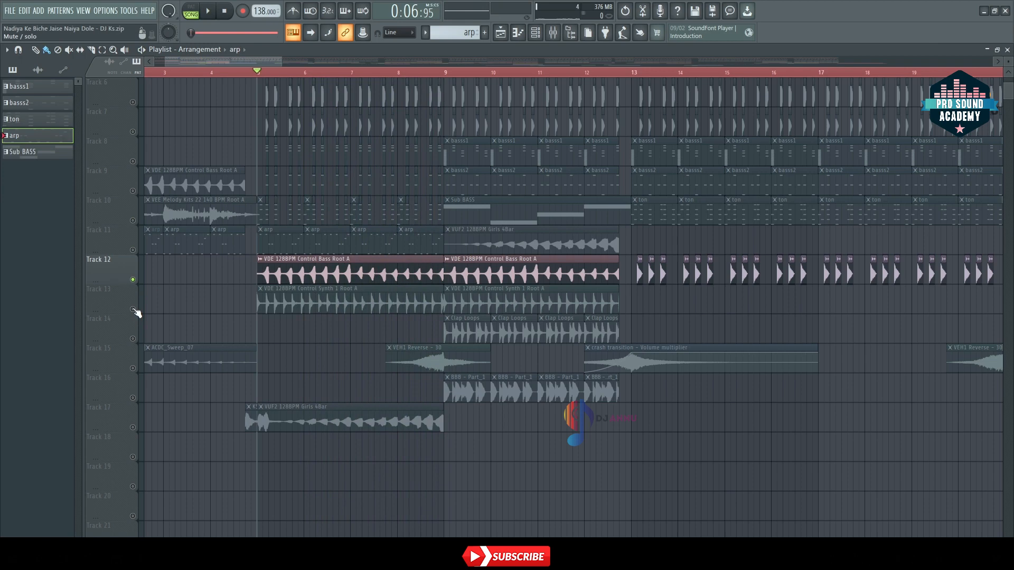
# Step: Solo Track 13 and audition its Control Synth 1 loop from bar 5
pyautogui.rightClick(133, 309)
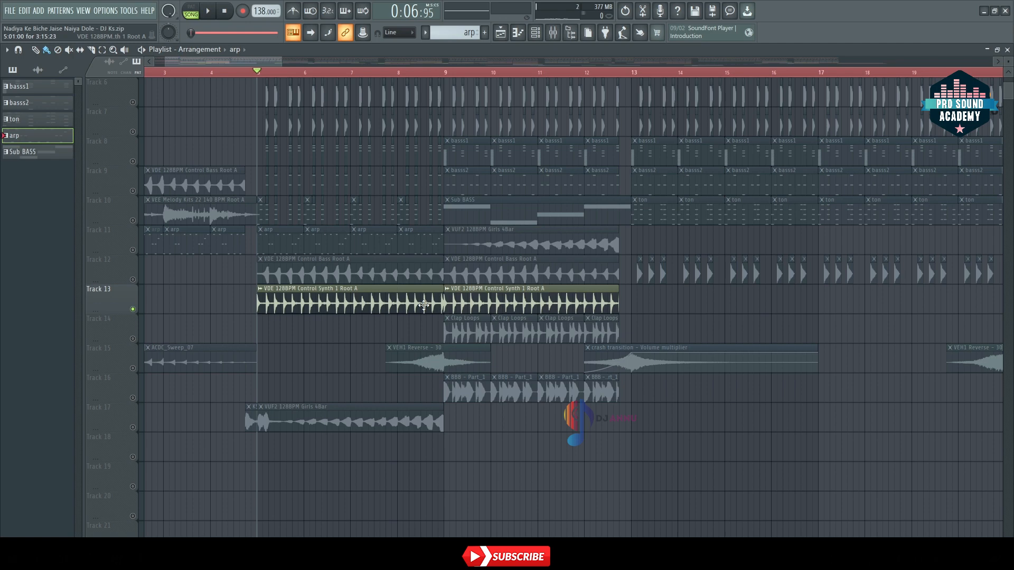
pyautogui.press('space')
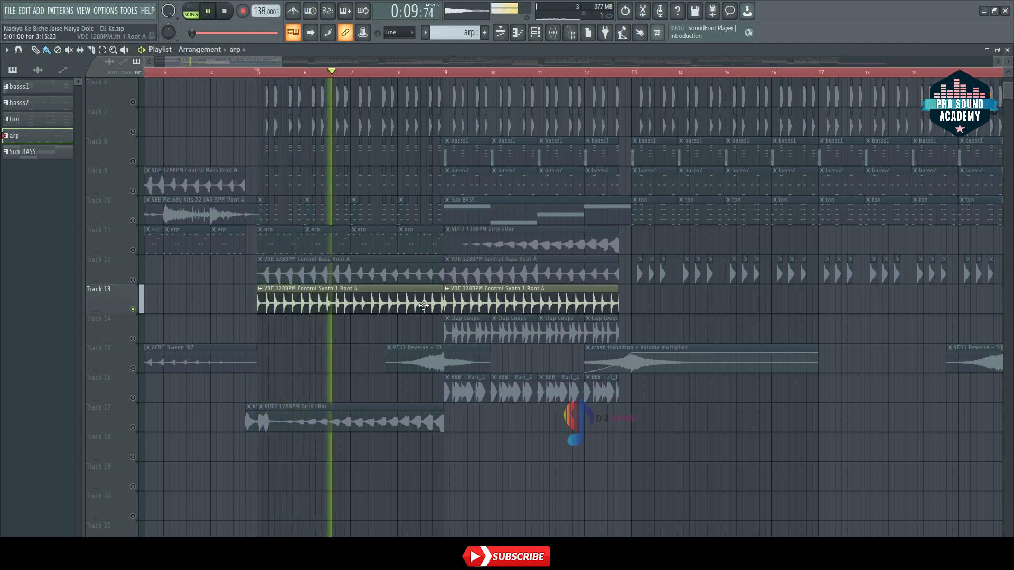
pyautogui.press('space')
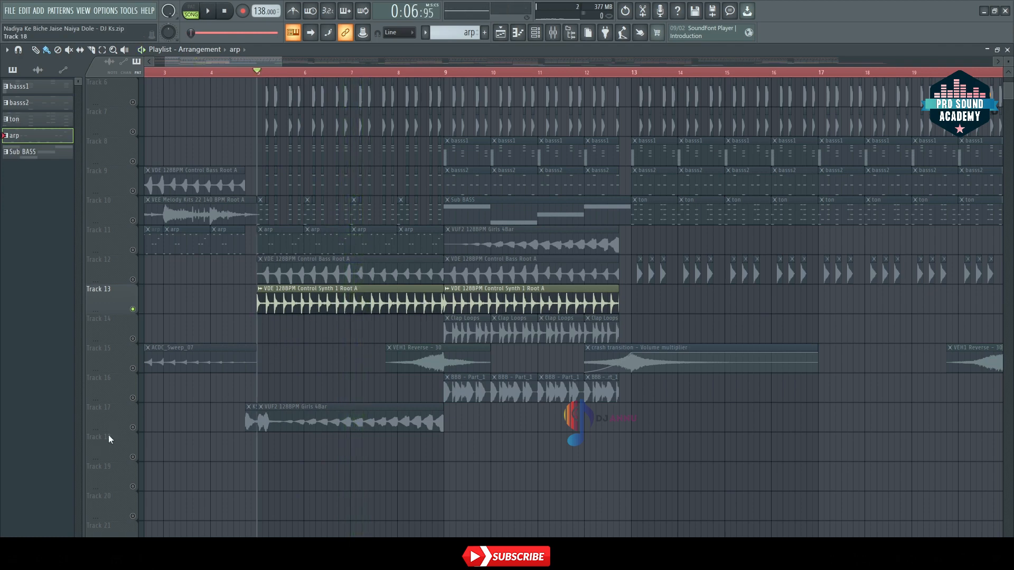
# Step: Unmute Track 17 and audition it with Track 13, moving the playback start to 4:13
pyautogui.click(133, 428)
pyautogui.press('space')
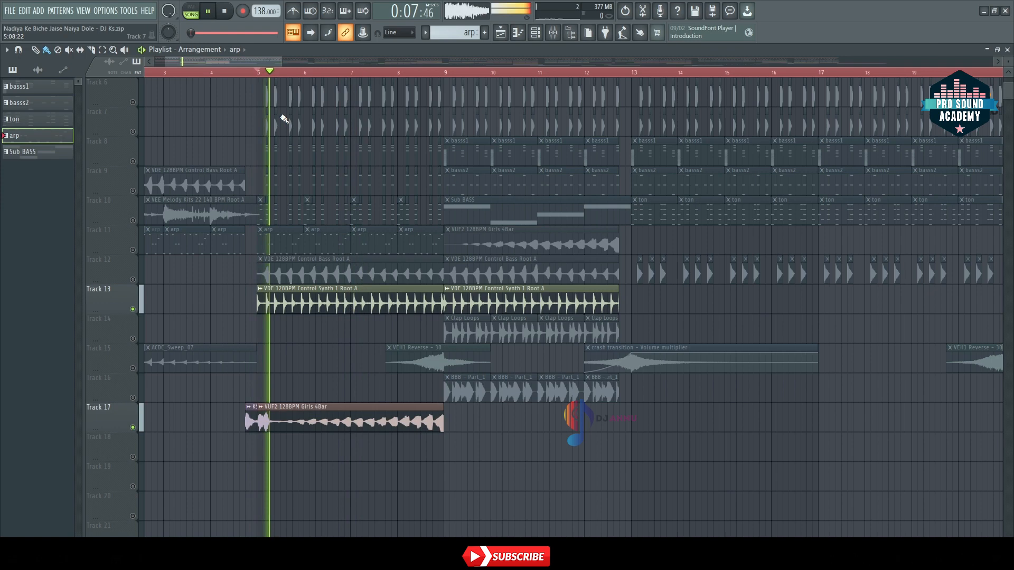
pyautogui.click(249, 73)
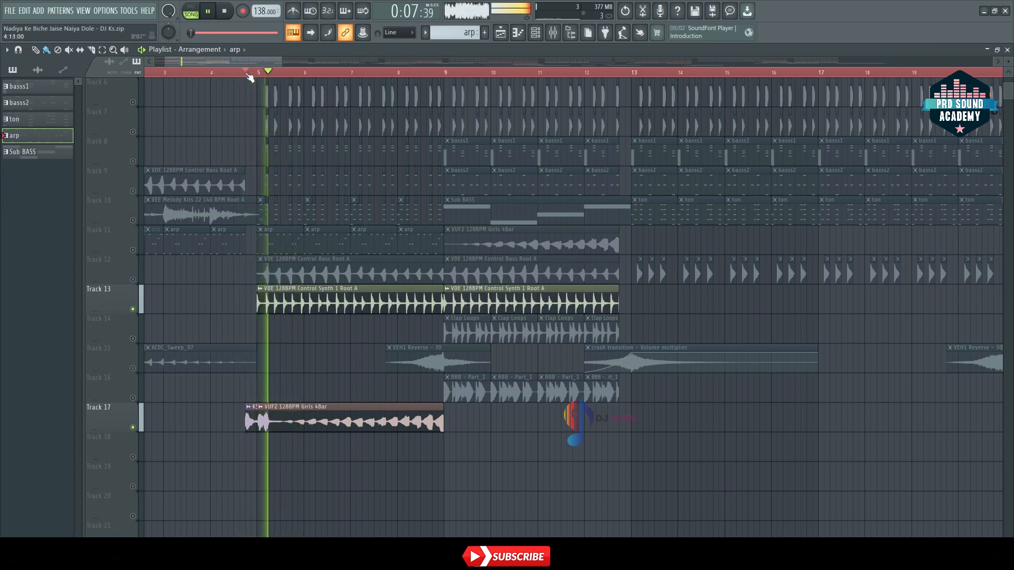
pyautogui.press('space')
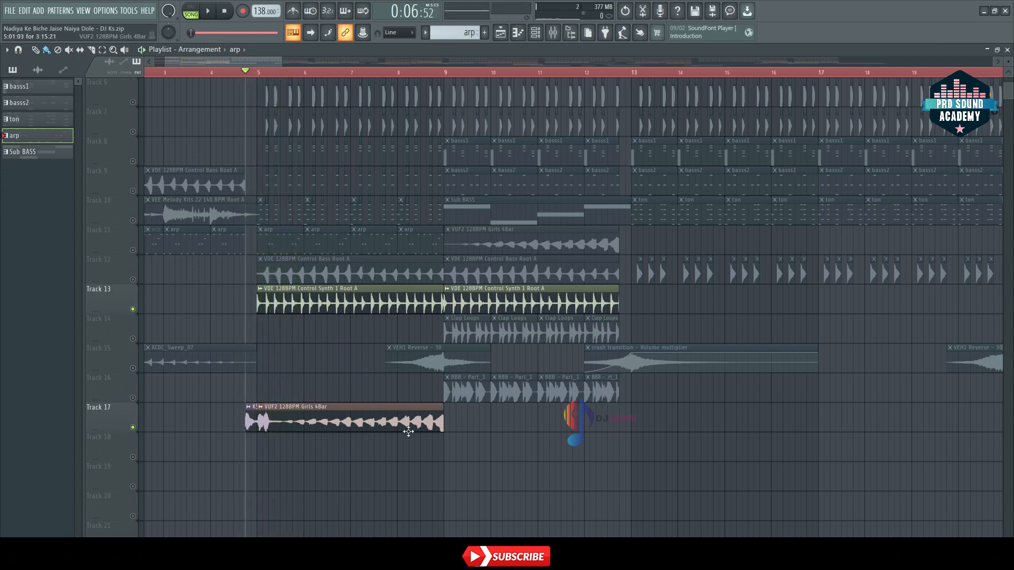
# Step: Play from bar 7 and unmute Track 15 to audition its reverse effect leading into bar 9
pyautogui.click(349, 72)
pyautogui.press('space')
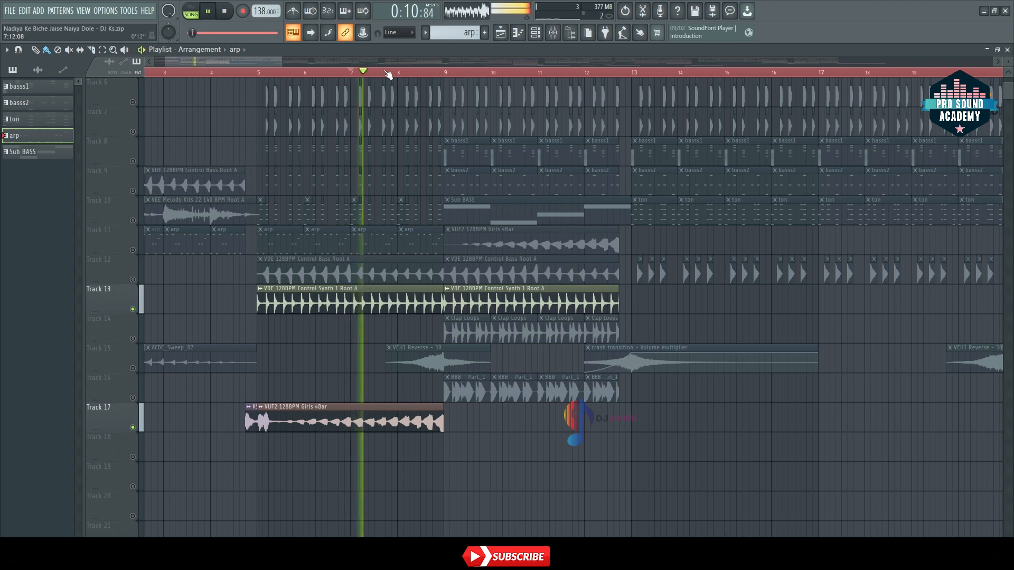
pyautogui.click(132, 368)
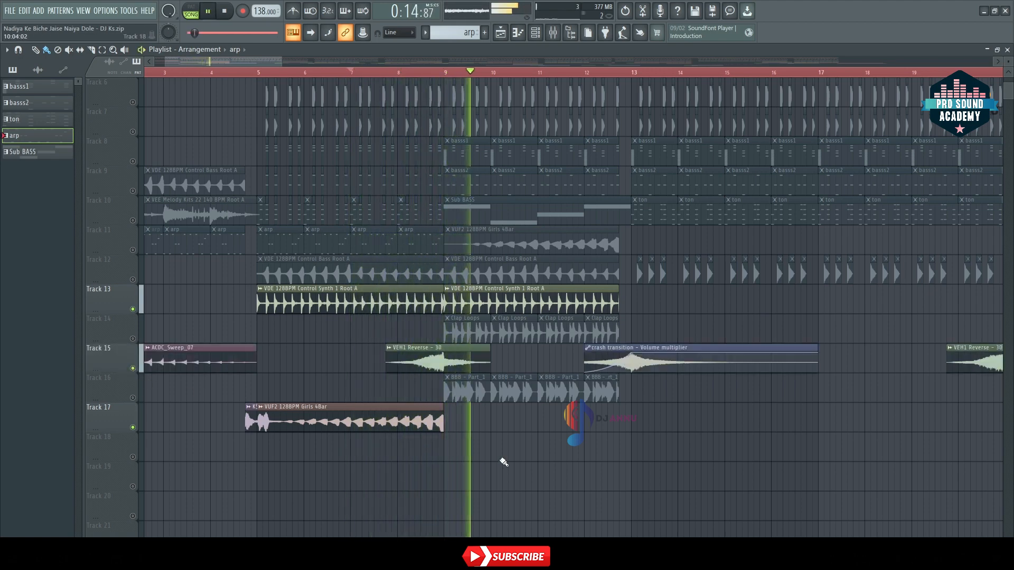
pyautogui.press('space')
# Step: Select the clips across bars 5 to 12, unmute all tracks except the vocal on Track 2, and play the arrangement
pyautogui.scroll(5, 492, 450)
pyautogui.scroll(1, 492, 450)
pyautogui.scroll(-3, 384, 74)
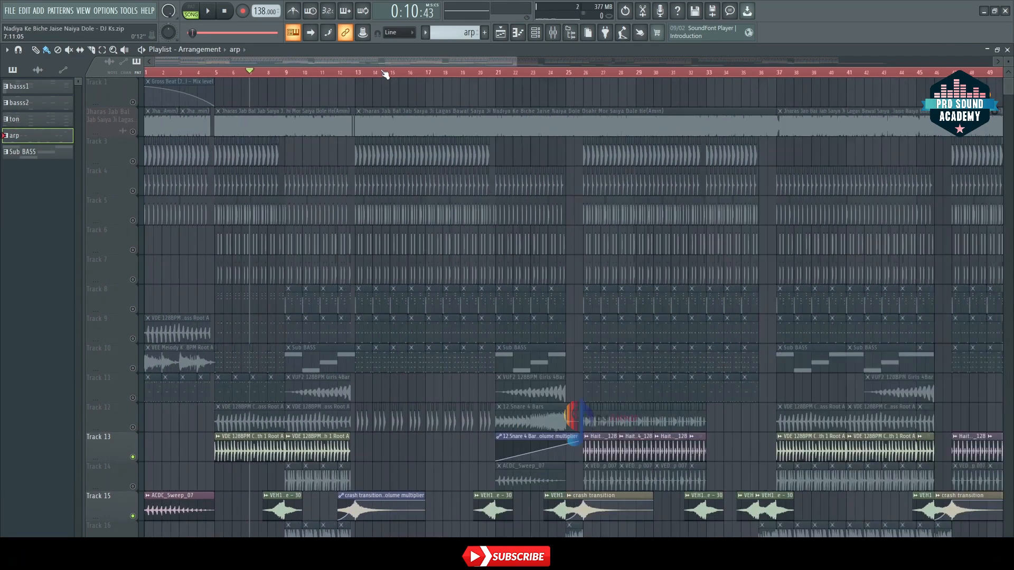
pyautogui.moveTo(319, 154); pyautogui.dragTo(204, 531)
pyautogui.click(135, 131)
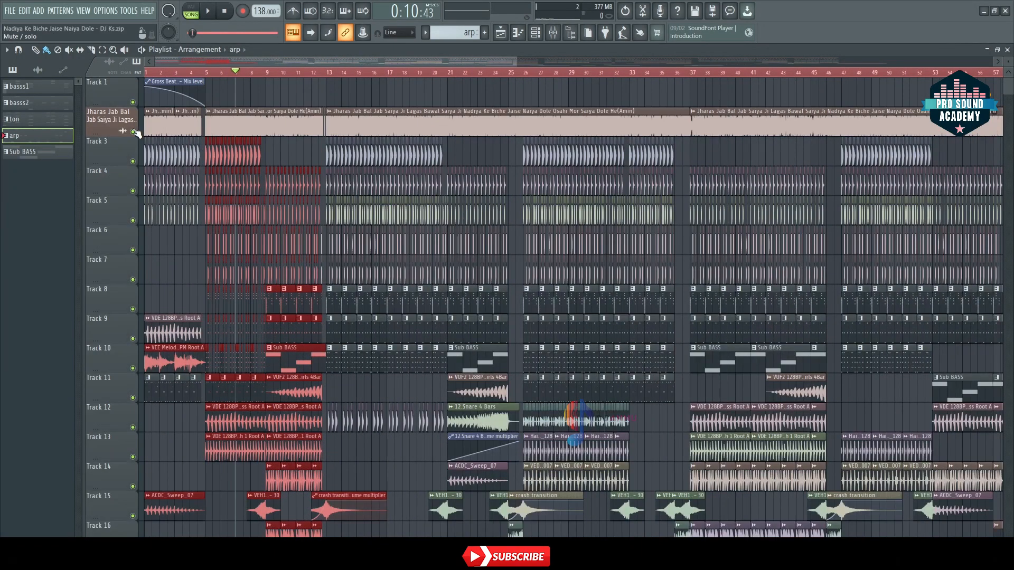
pyautogui.press('space')
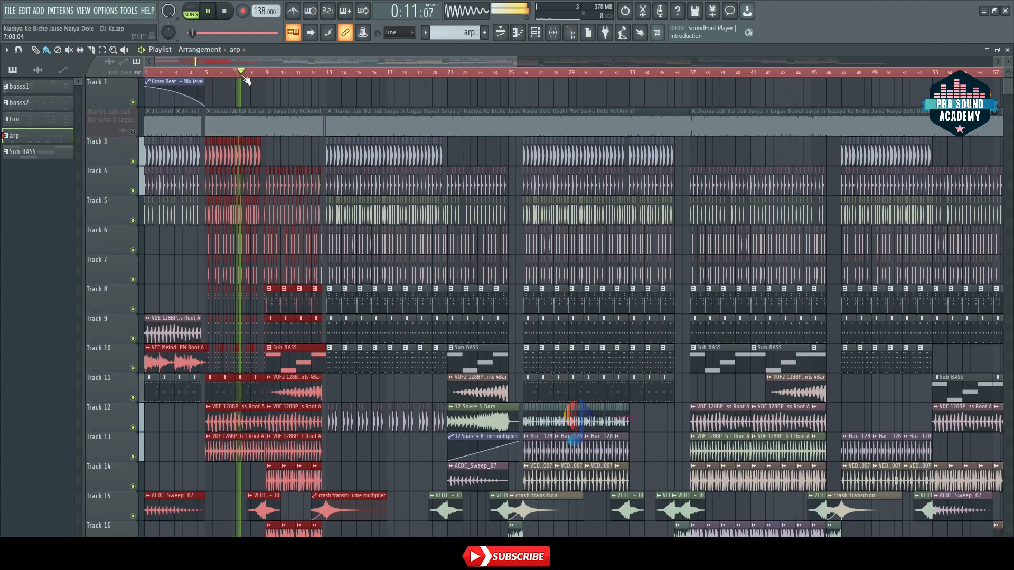
# Step: Listen to the arrangement as it plays into the bar 9 section, review the clips down to Track 17, and stop playback
pyautogui.scroll(4, 241, 74)
pyautogui.scroll(-3, 299, 159)
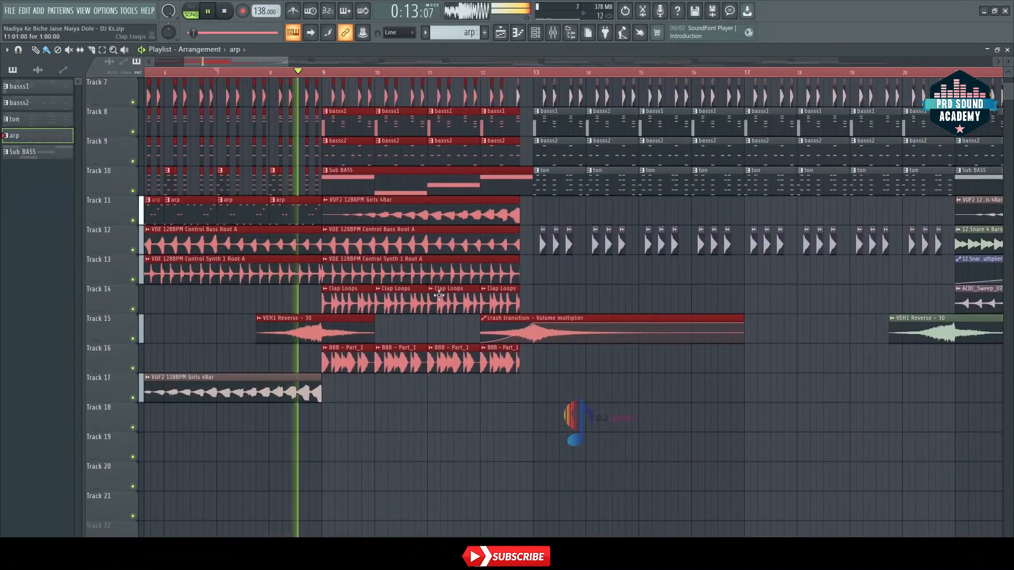
pyautogui.scroll(2, 412, 289)
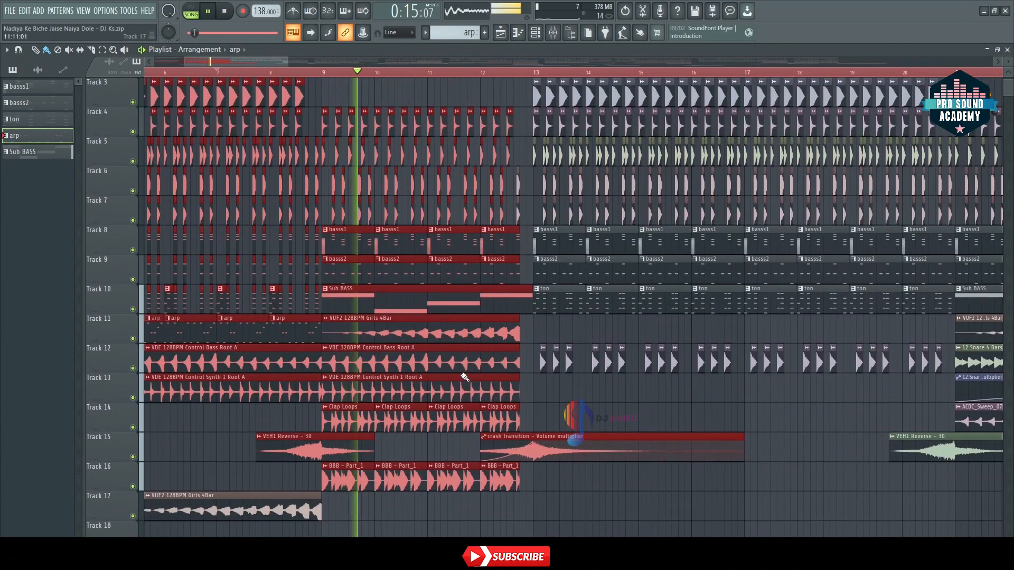
pyautogui.scroll(1, 526, 99)
pyautogui.press('space')
# Step: Solo Track 10 to audition its Sub BASS clip from bar 9, and inspect the pattern's 3xOsc notes in the Channel rack
pyautogui.scroll(1, 467, 81)
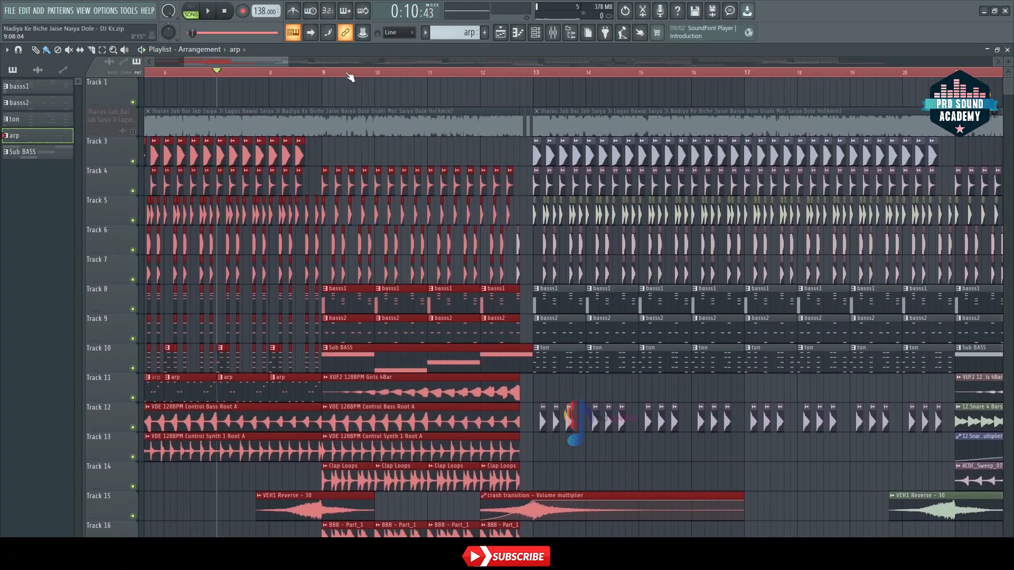
pyautogui.scroll(1, 349, 77)
pyautogui.scroll(4, 354, 72)
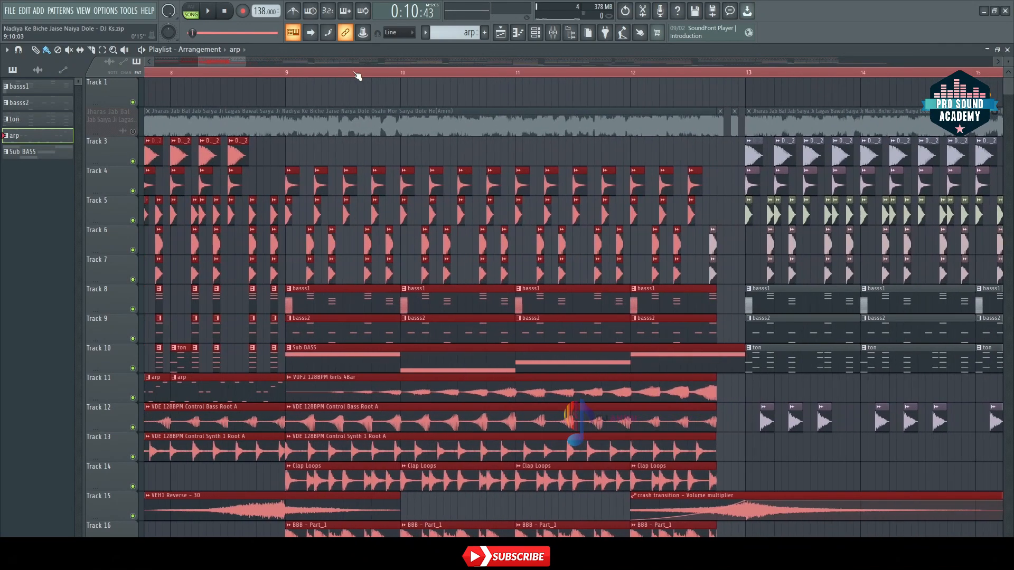
pyautogui.scroll(-4, 357, 76)
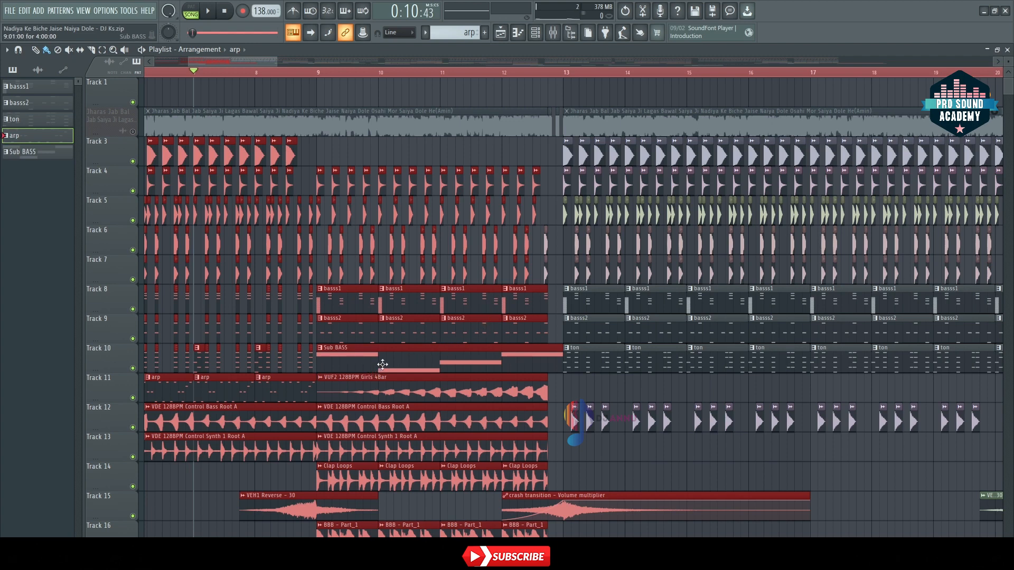
pyautogui.click(317, 73)
pyautogui.press('space')
pyautogui.rightClick(135, 369)
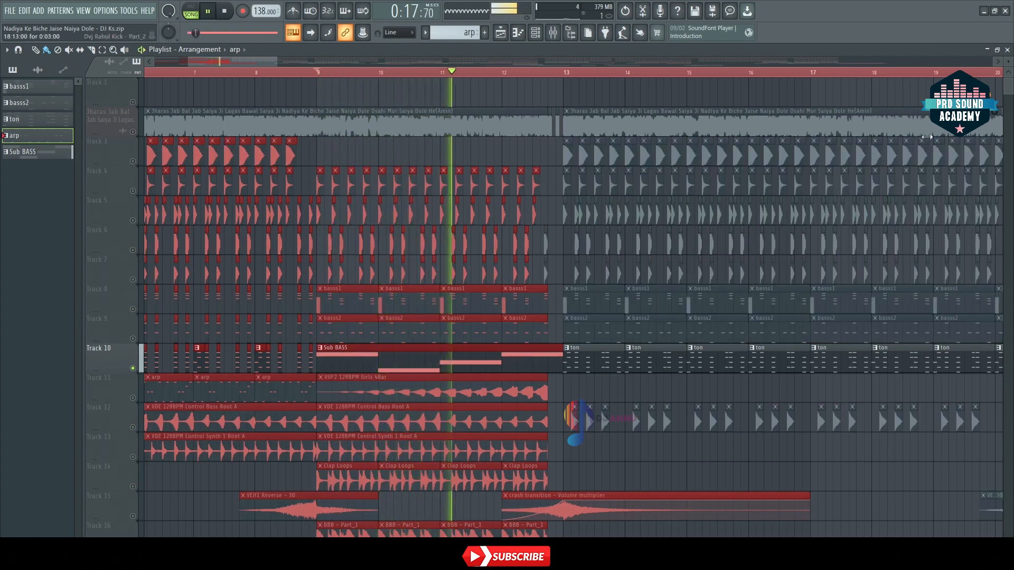
pyautogui.press('F6')
pyautogui.click(569, 366)
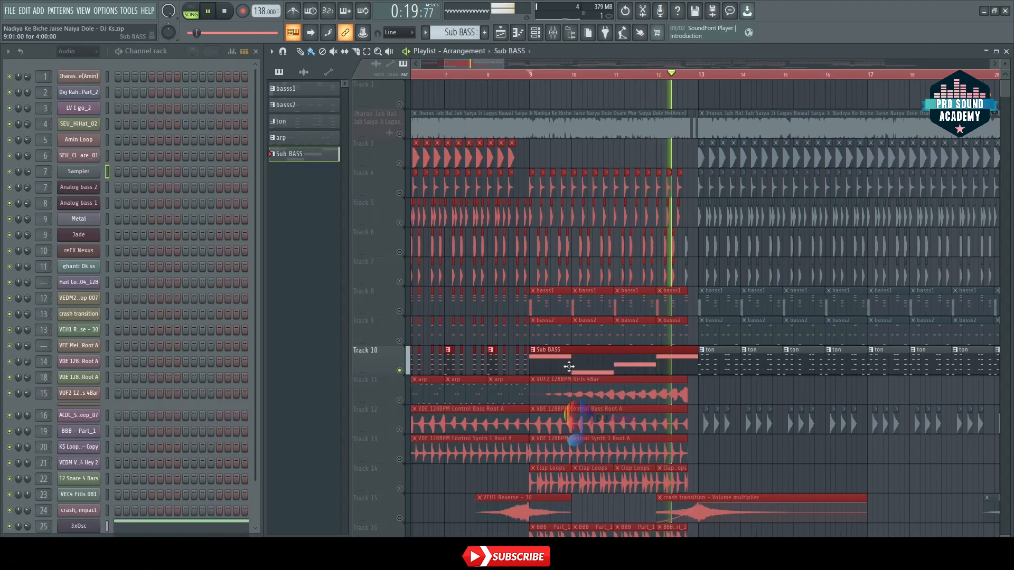
pyautogui.scroll(-3, 173, 322)
pyautogui.press('space')
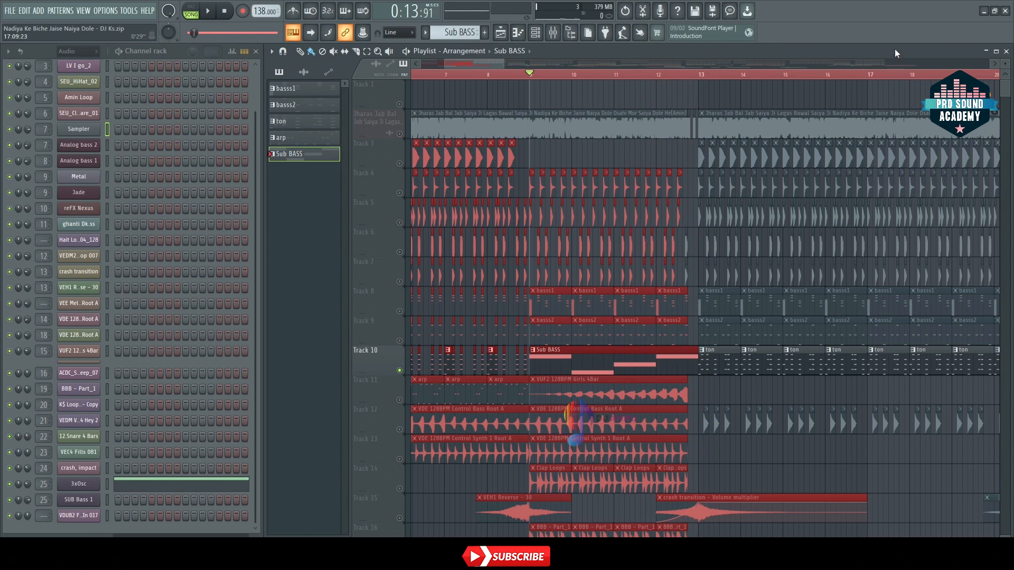
pyautogui.press('F6')
# Step: Solo Track 16 and audition its BBB - Part_1 loop from bar 9
pyautogui.scroll(-2, 406, 414)
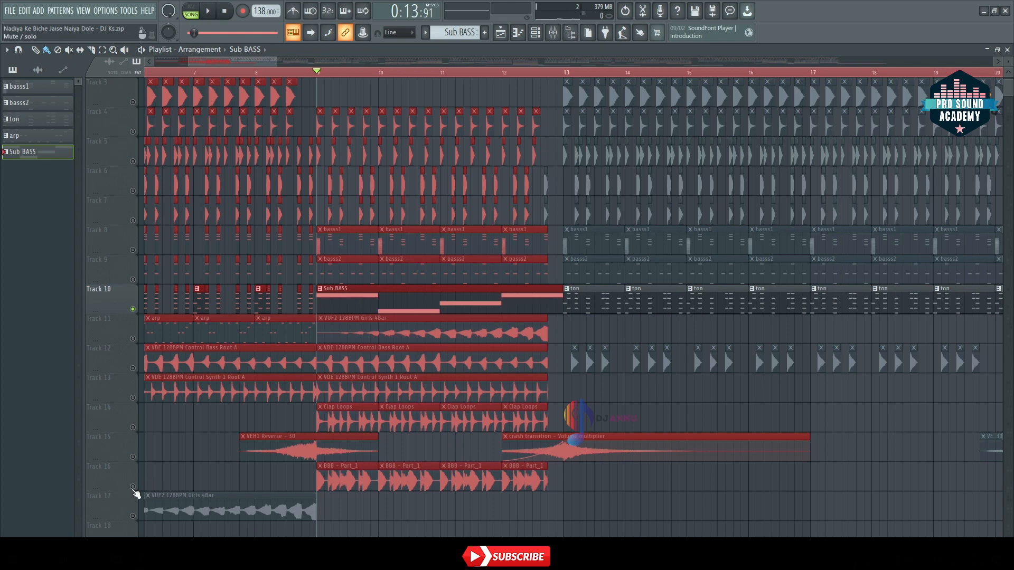
pyautogui.click(135, 490)
pyautogui.press('space')
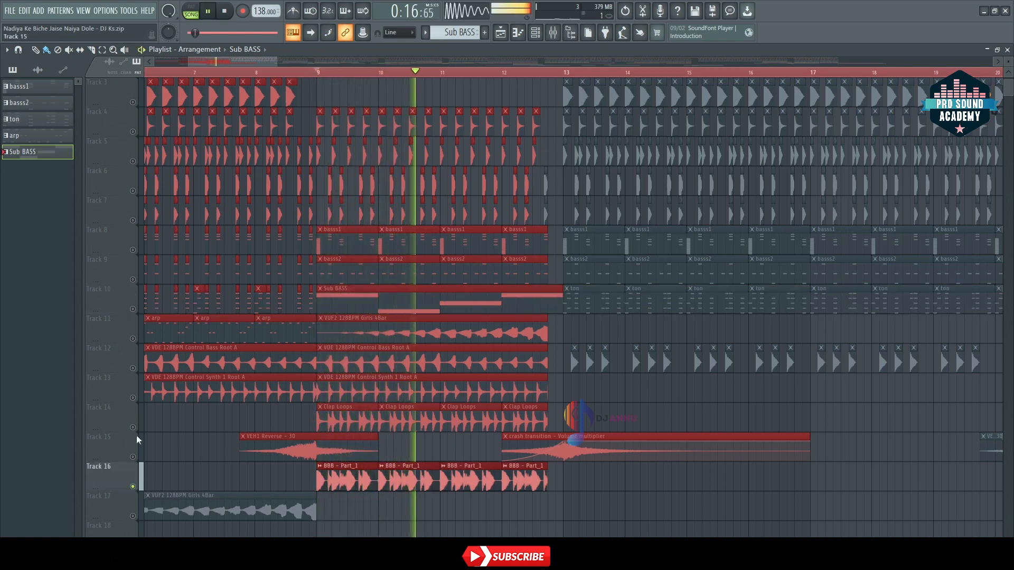
pyautogui.press('space')
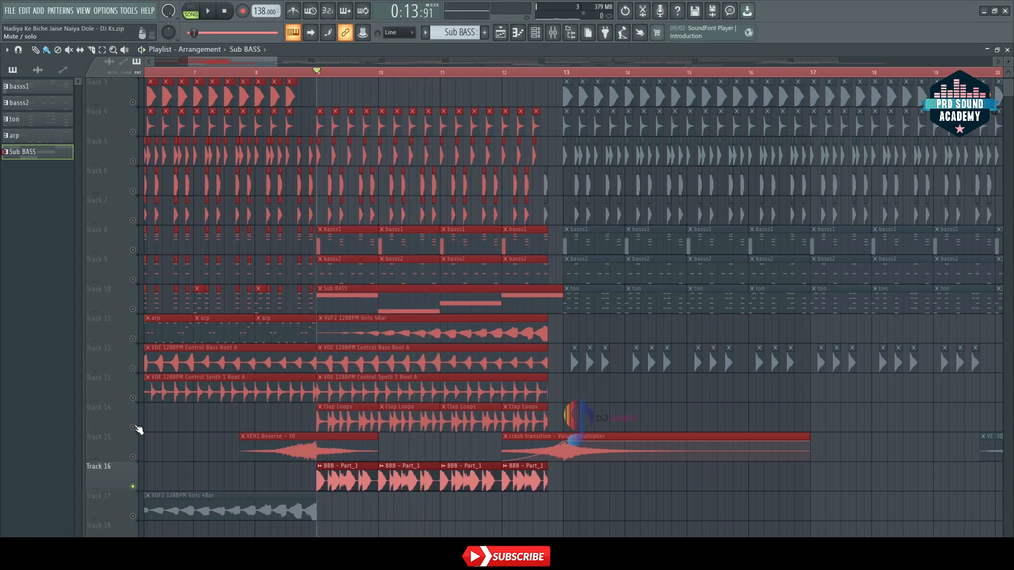
# Step: Unmute Track 14 and audition its Clap Loops together with Track 16
pyautogui.click(133, 428)
pyautogui.press('space')
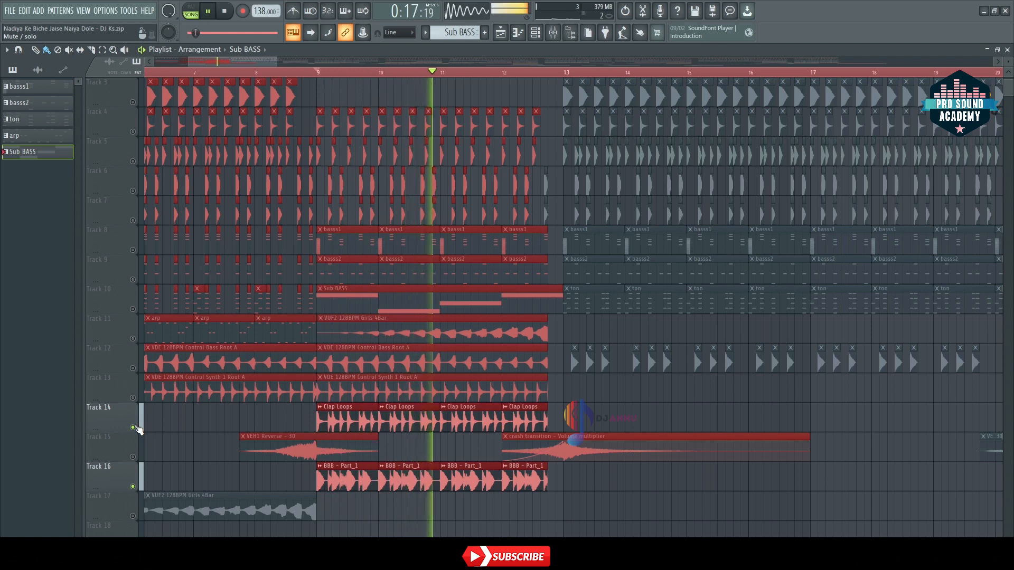
pyautogui.press('space')
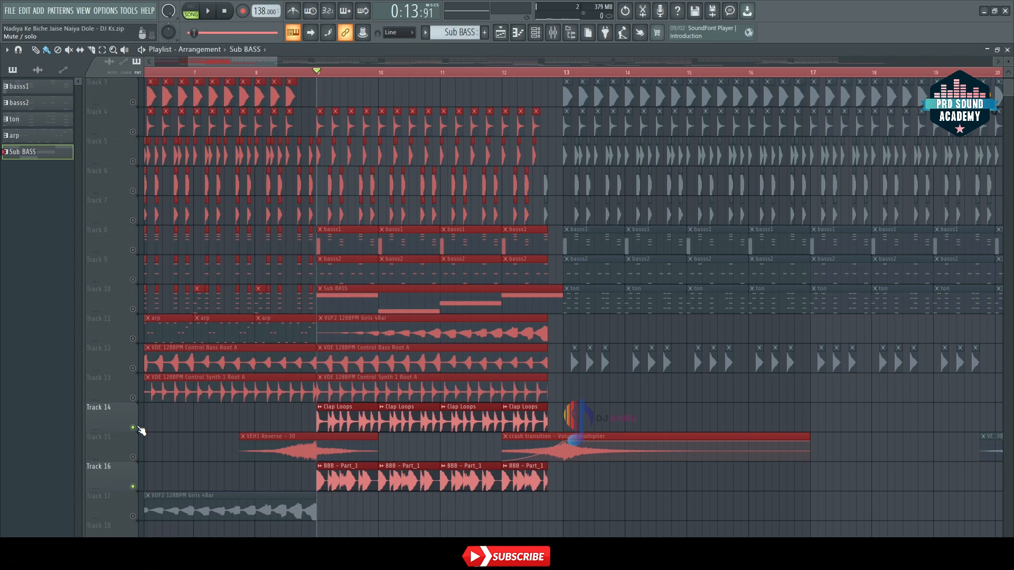
# Step: Unmute all tracks, including the vocal on Track 2, and play the full mix from bar 9
pyautogui.hotkey('ctrl', 's')
pyautogui.scroll(1, 199, 389)
pyautogui.press('space')
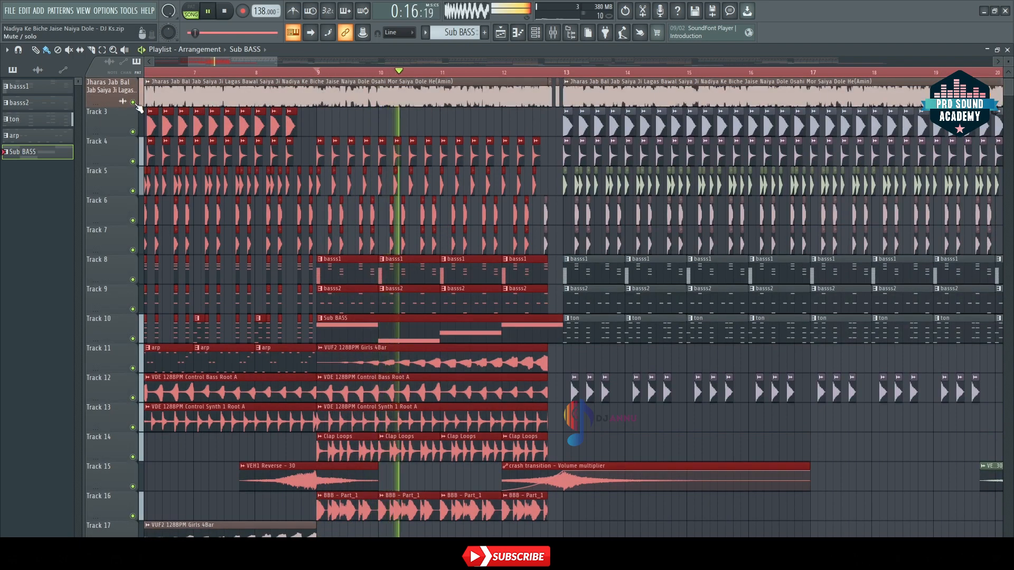
pyautogui.press('space')
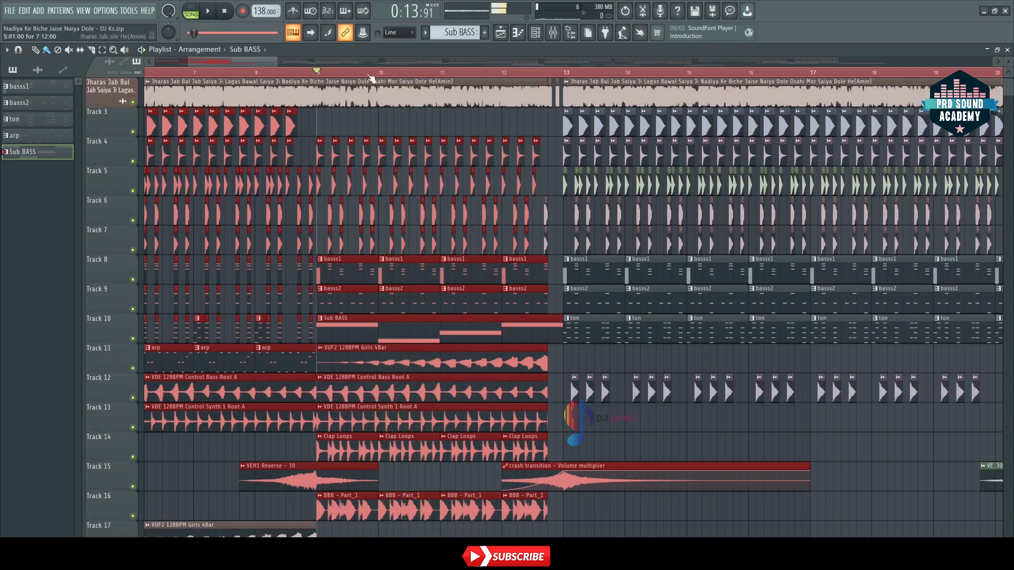
# Step: Play from late in bar 12 through the crash transition into bar 13, and mute the vocal on Track 2
pyautogui.click(310, 73)
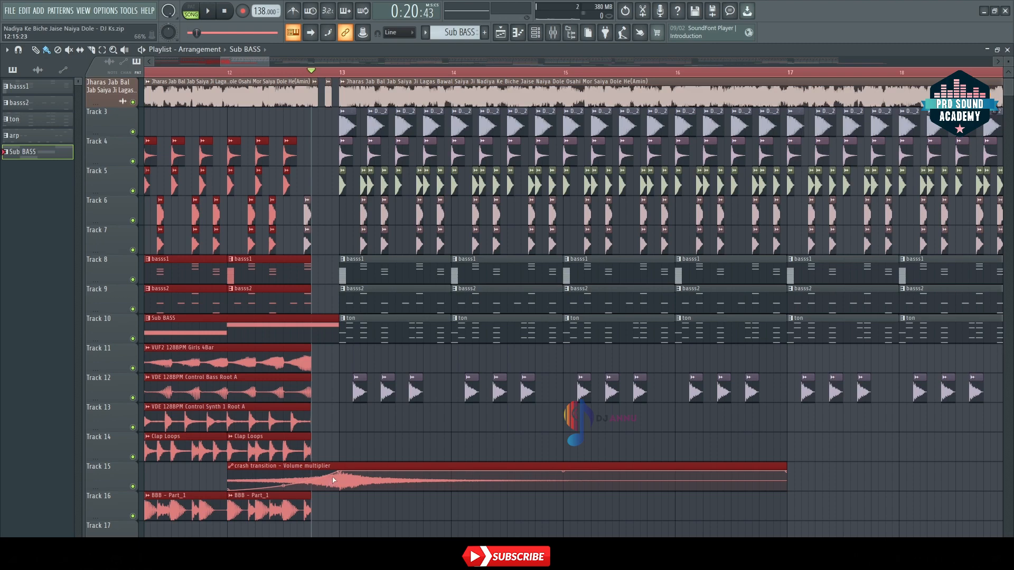
pyautogui.press('space')
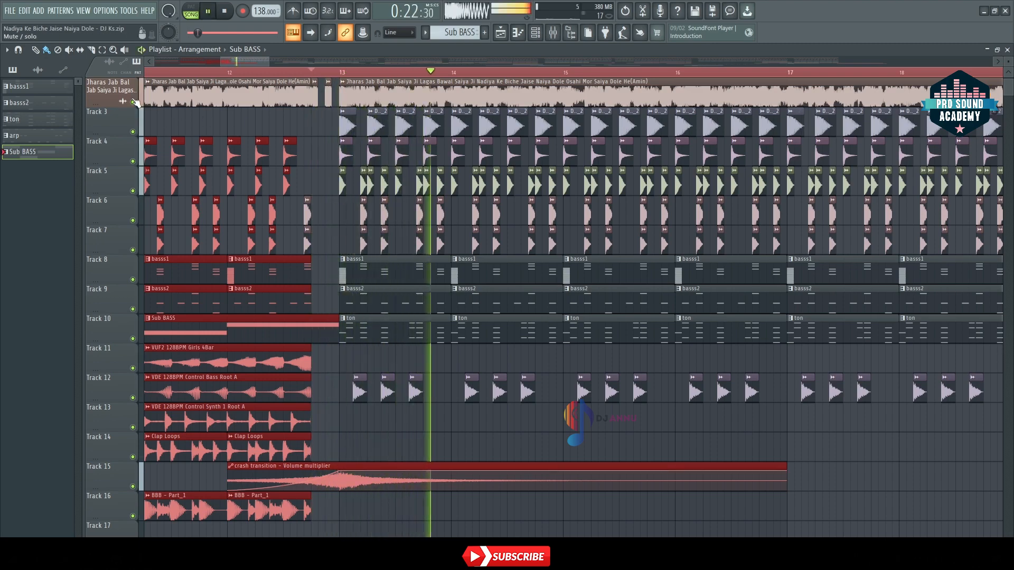
pyautogui.scroll(-6, 378, 78)
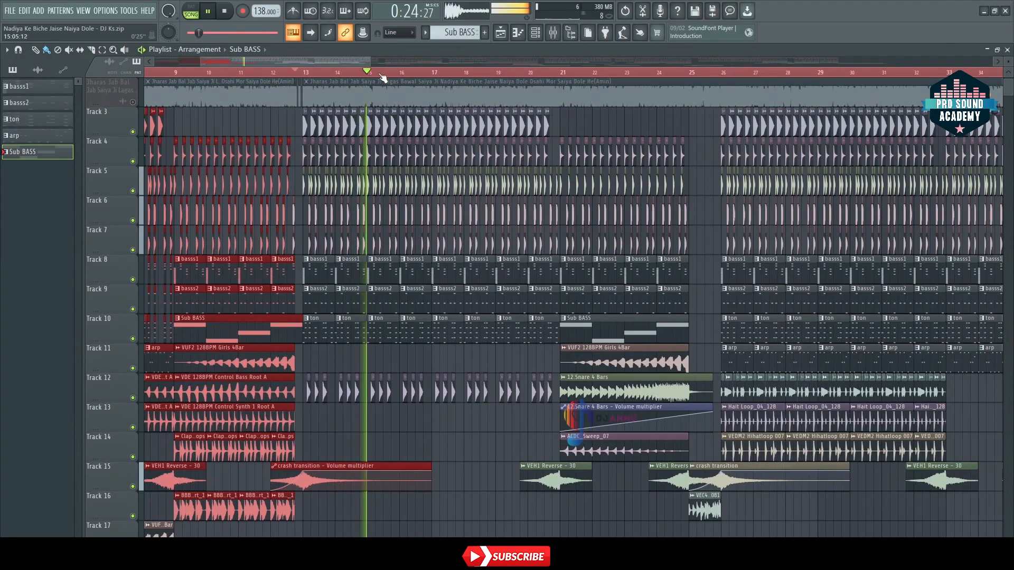
pyautogui.scroll(-3, 379, 78)
pyautogui.scroll(-4, 382, 78)
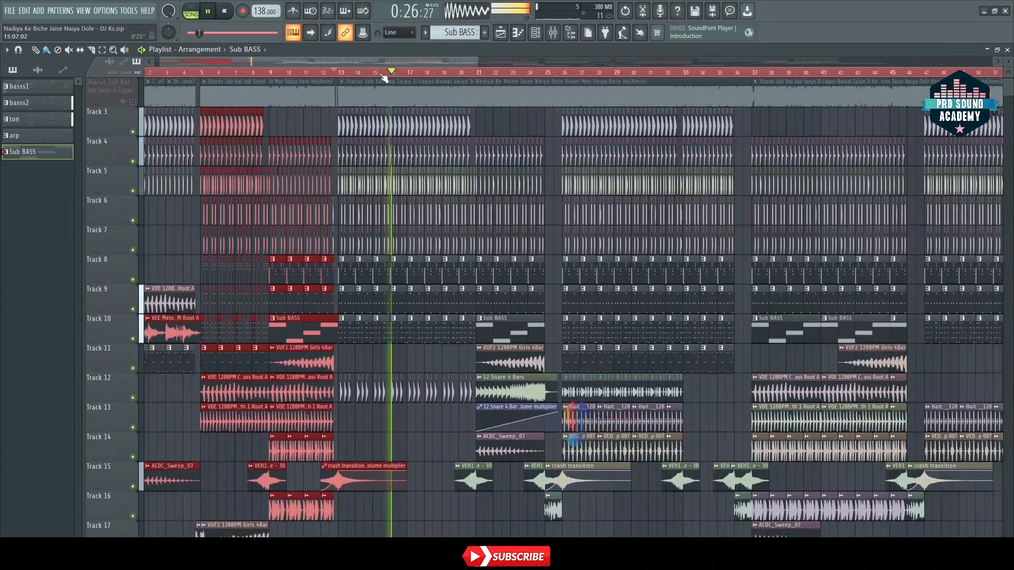
pyautogui.scroll(8, 384, 78)
pyautogui.press('space')
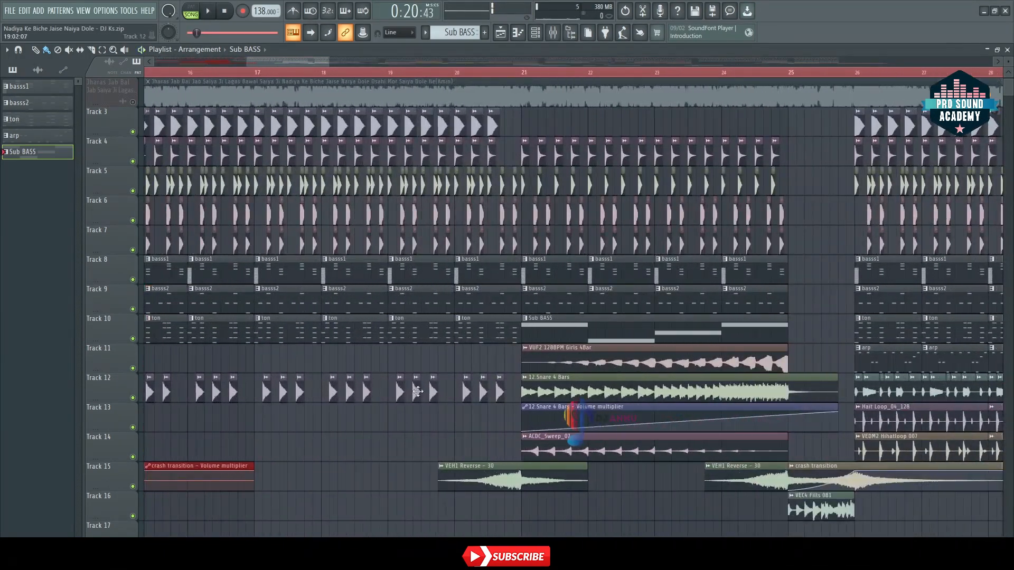
# Step: Replay the bar 12 to 13 transition without the vocal, then stop playback
pyautogui.press('space')
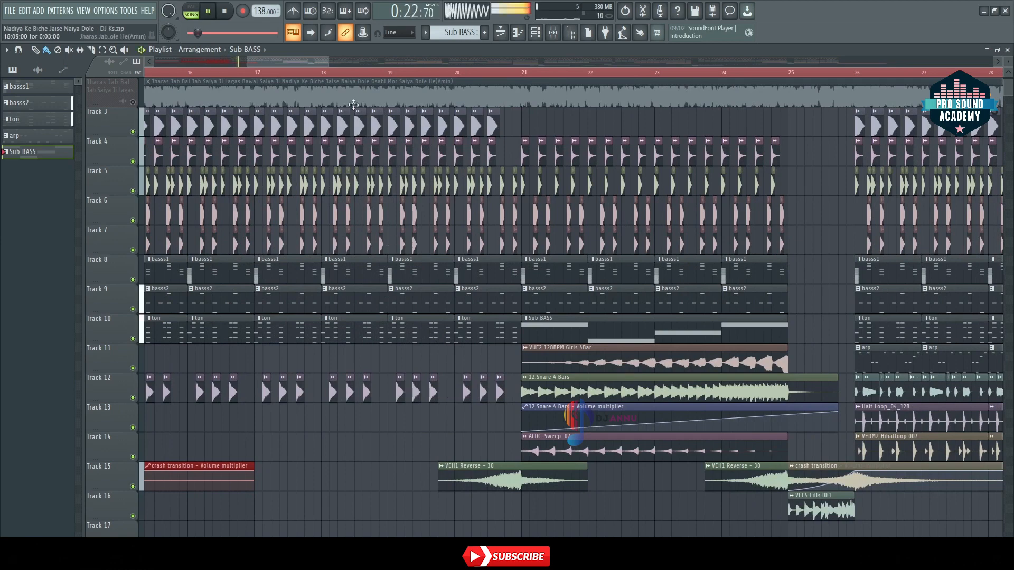
pyautogui.scroll(-2, 361, 70)
pyautogui.press('space')
# Step: Play the snare build-up from about bar 22 through the bar 25 fill into the next section
pyautogui.hscroll(3, 326, 61)
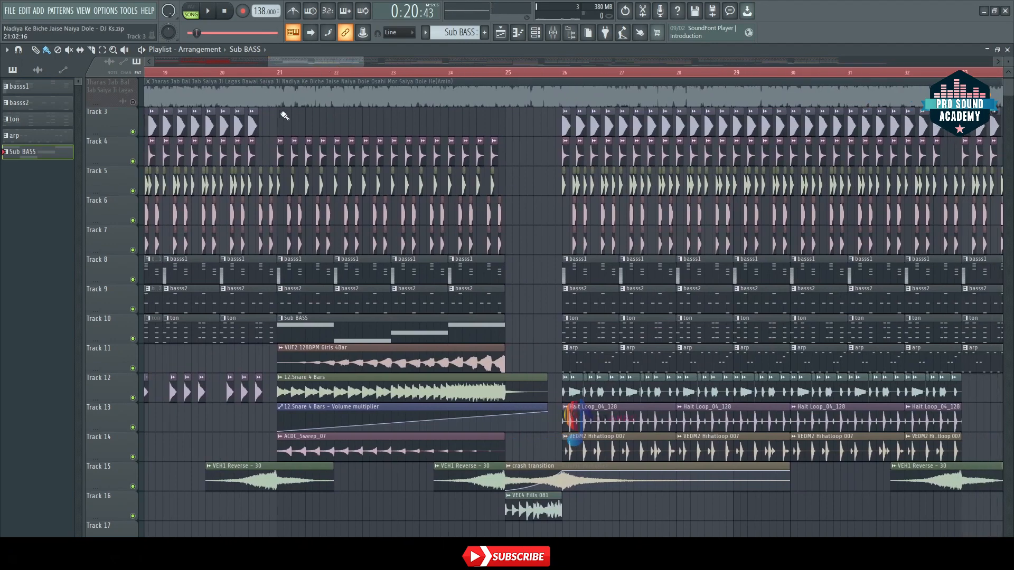
pyautogui.scroll(-5, 346, 79)
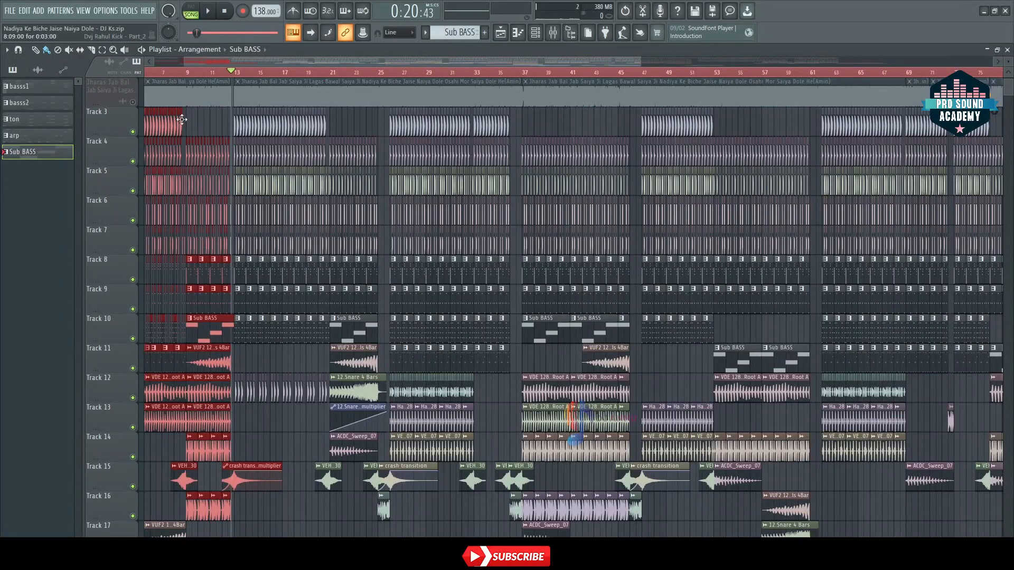
pyautogui.click(344, 74)
pyautogui.press('space')
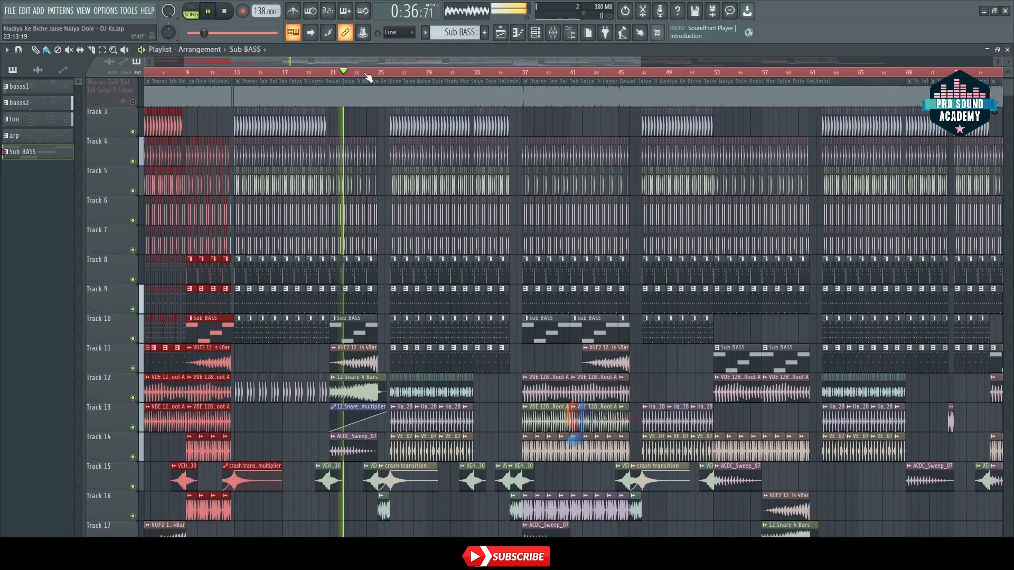
pyautogui.scroll(4, 365, 75)
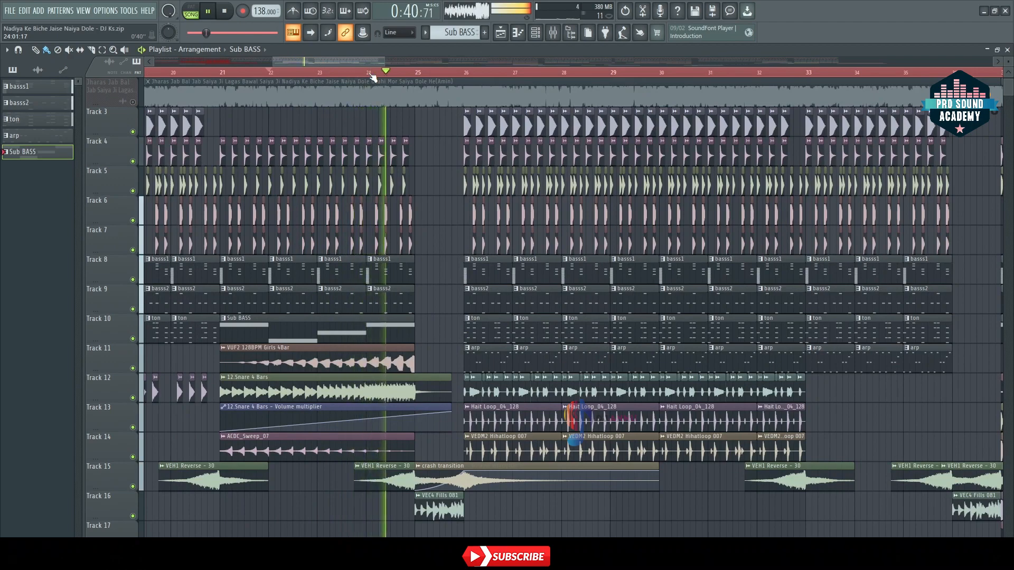
pyautogui.scroll(-3, 372, 78)
pyautogui.scroll(-2, 374, 77)
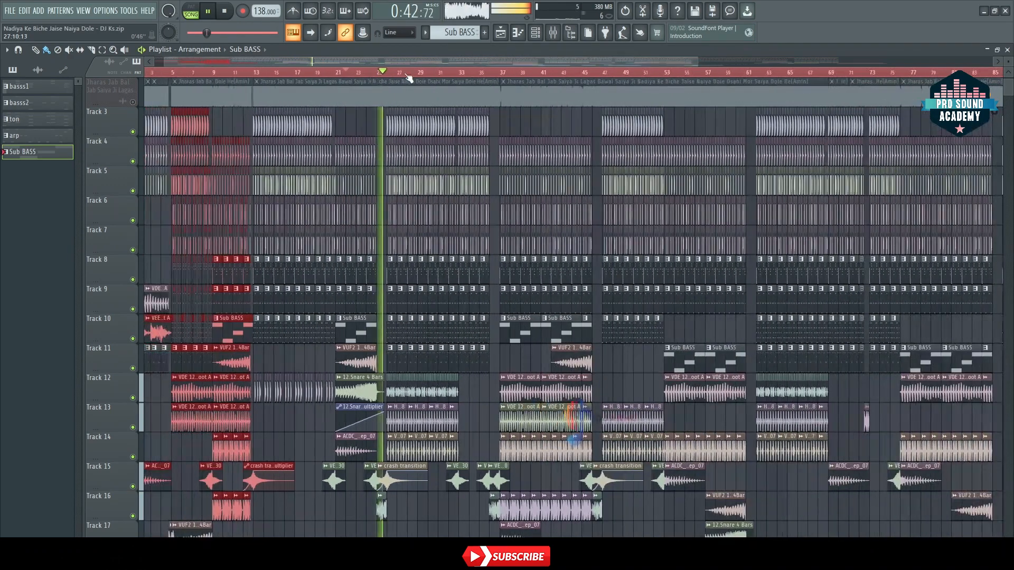
# Step: Move playback to about bar 32 and listen through the bar 36 fill into the section at bar 37
pyautogui.click(456, 77)
pyautogui.scroll(4, 465, 77)
pyautogui.scroll(-5, 405, 78)
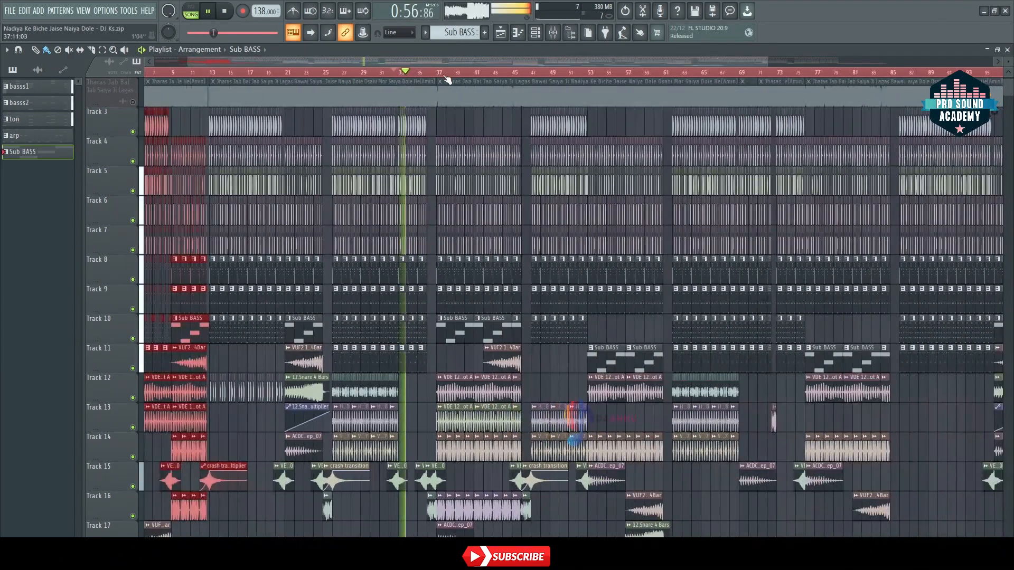
pyautogui.scroll(4, 450, 78)
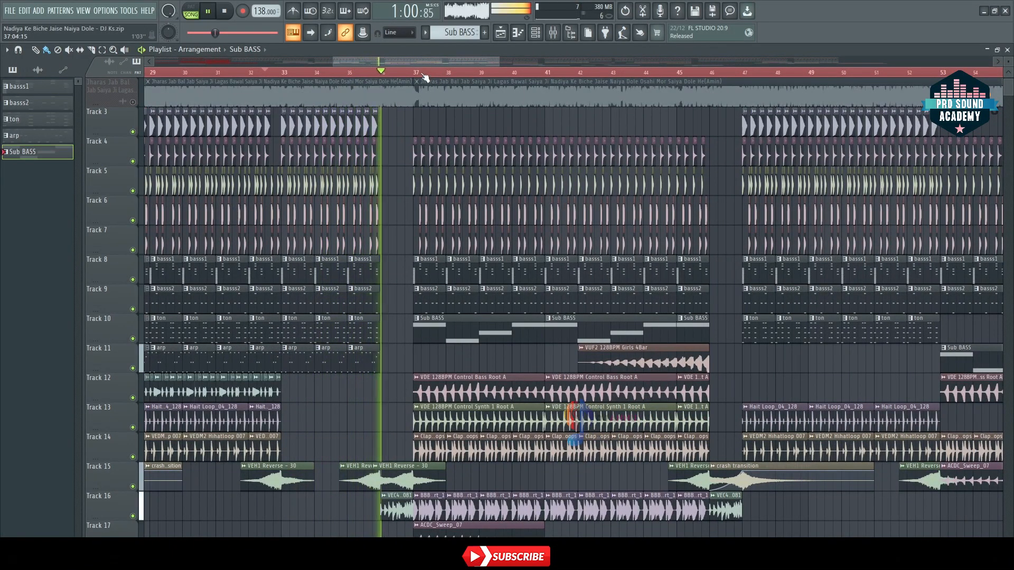
pyautogui.scroll(-5, 404, 79)
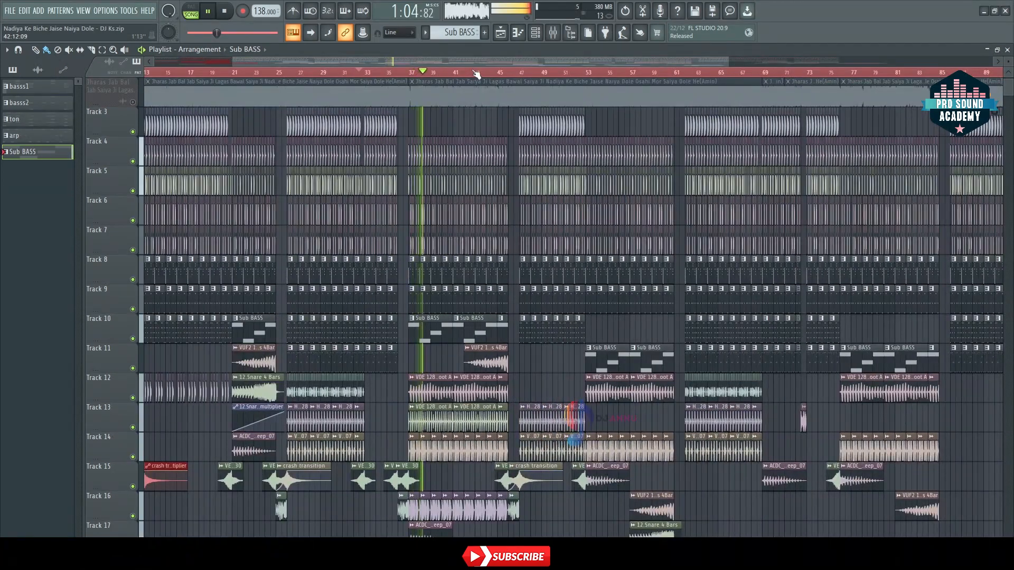
pyautogui.press('space')
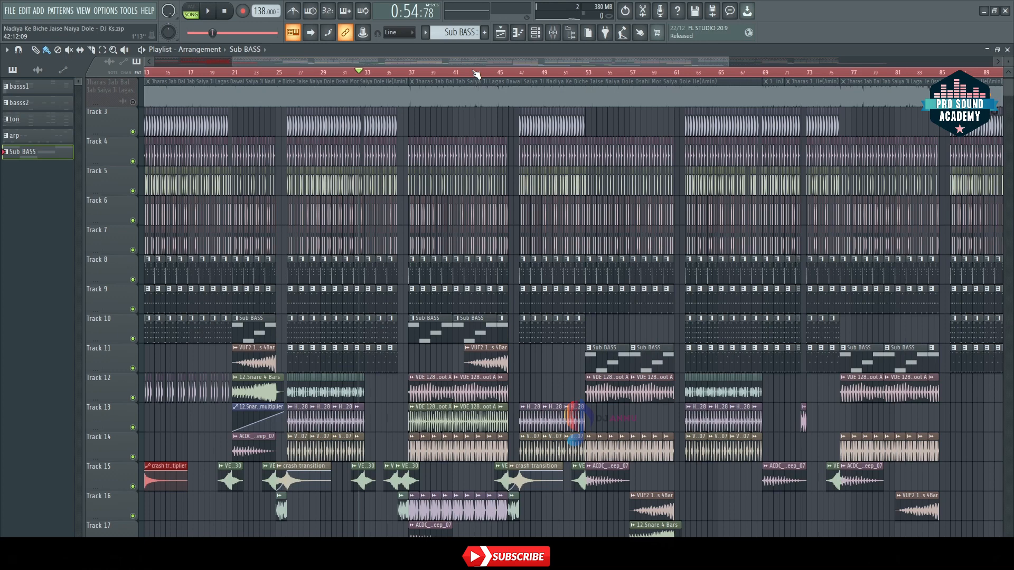
# Step: Select the clips across bars 37 to 45 on Tracks 4 to 17
pyautogui.hscroll(4, 434, 147)
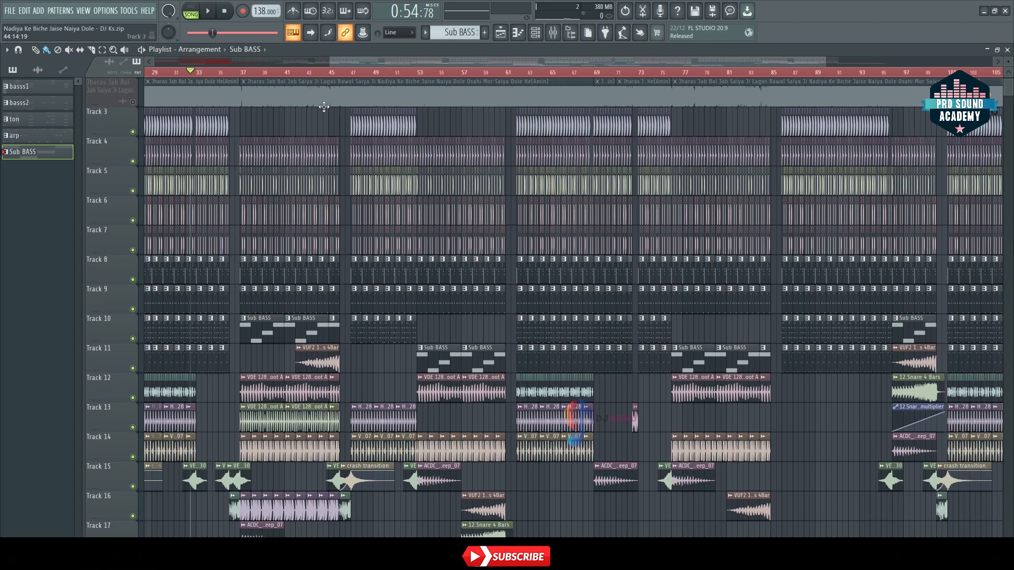
pyautogui.moveTo(244, 117); pyautogui.dragTo(362, 519)
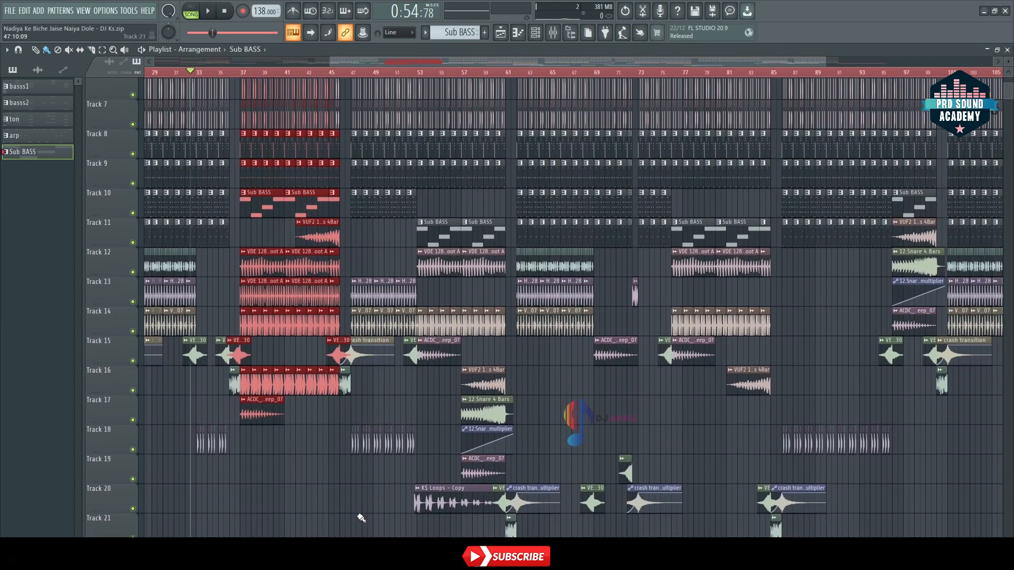
pyautogui.scroll(5, 361, 515)
# Step: Play the arrangement from about bar 62 and bring the whole song into view
pyautogui.moveTo(358, 62); pyautogui.dragTo(435, 67)
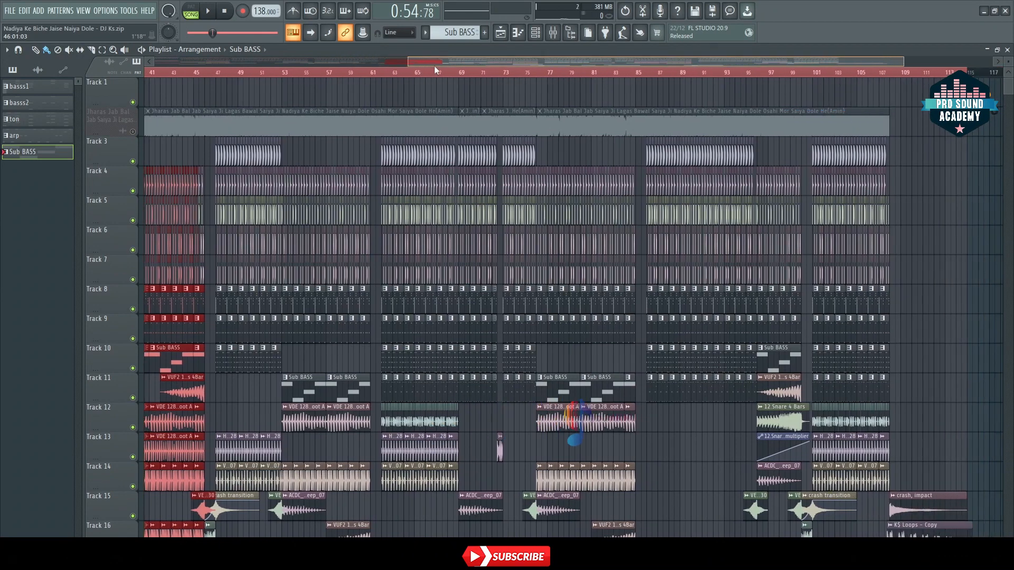
pyautogui.click(389, 74)
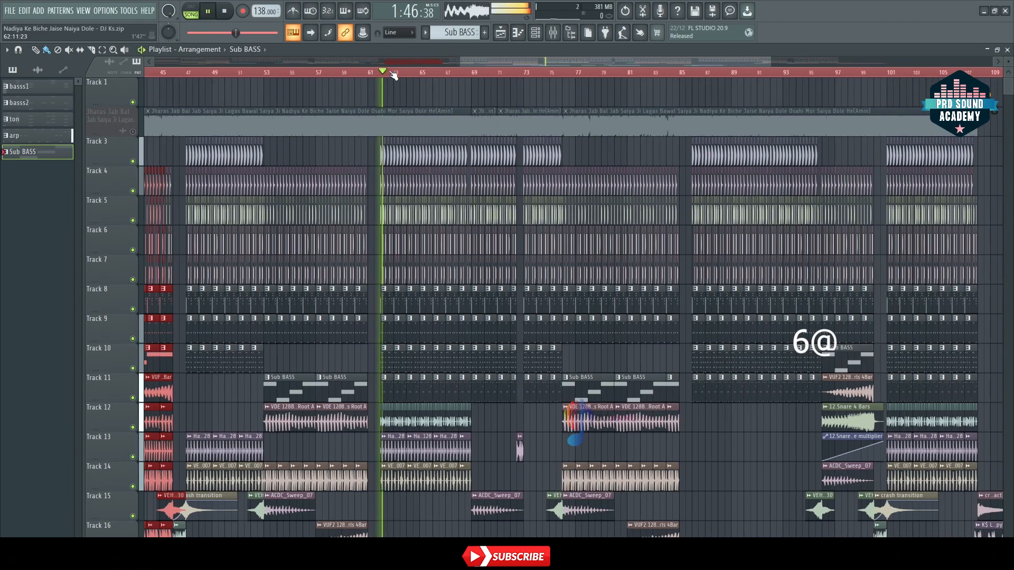
pyautogui.scroll(-3, 390, 74)
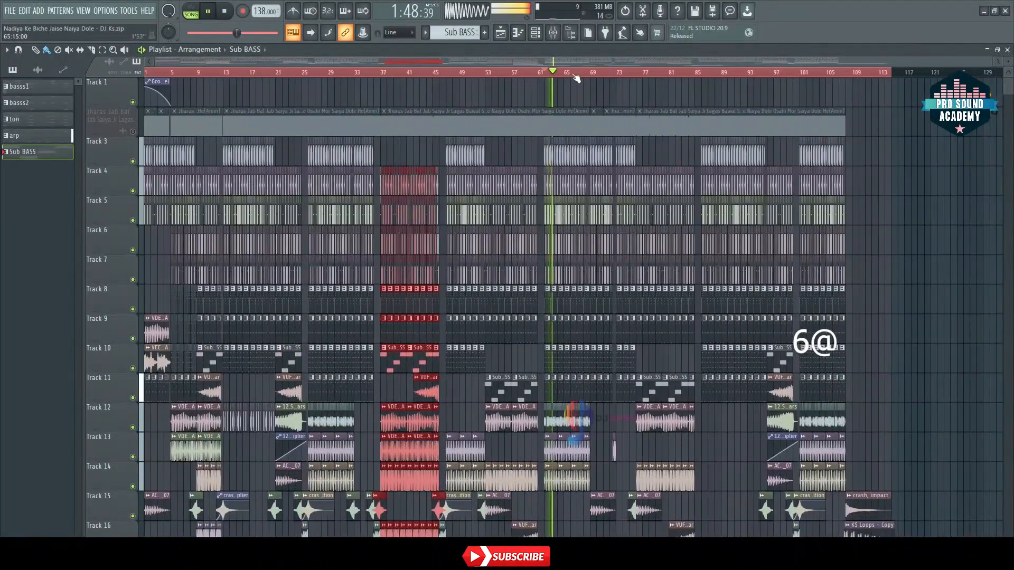
# Step: Solo Track 12 and audition its percussion clips from bar 62
pyautogui.scroll(5, 581, 78)
pyautogui.press('space')
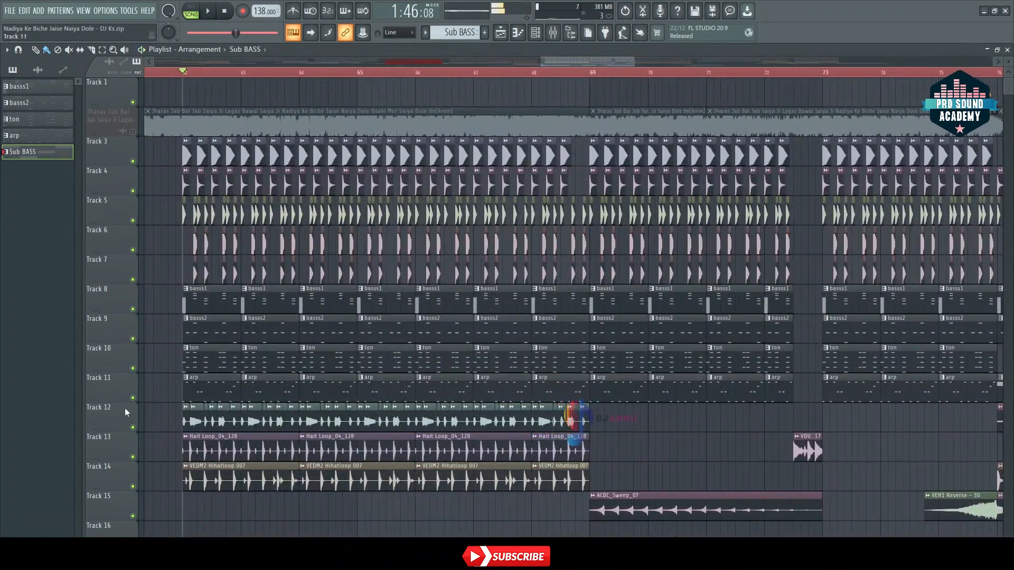
pyautogui.keyDown('ctrl'); pyautogui.click(132, 427); pyautogui.keyUp('ctrl')
pyautogui.scroll(2, 204, 75)
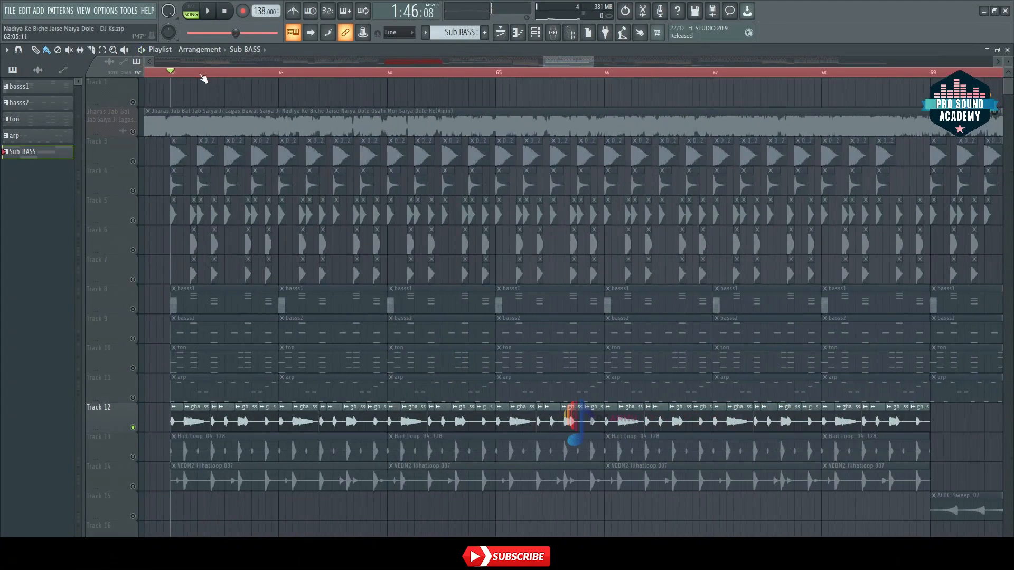
pyautogui.press('space')
pyautogui.scroll(2, 203, 78)
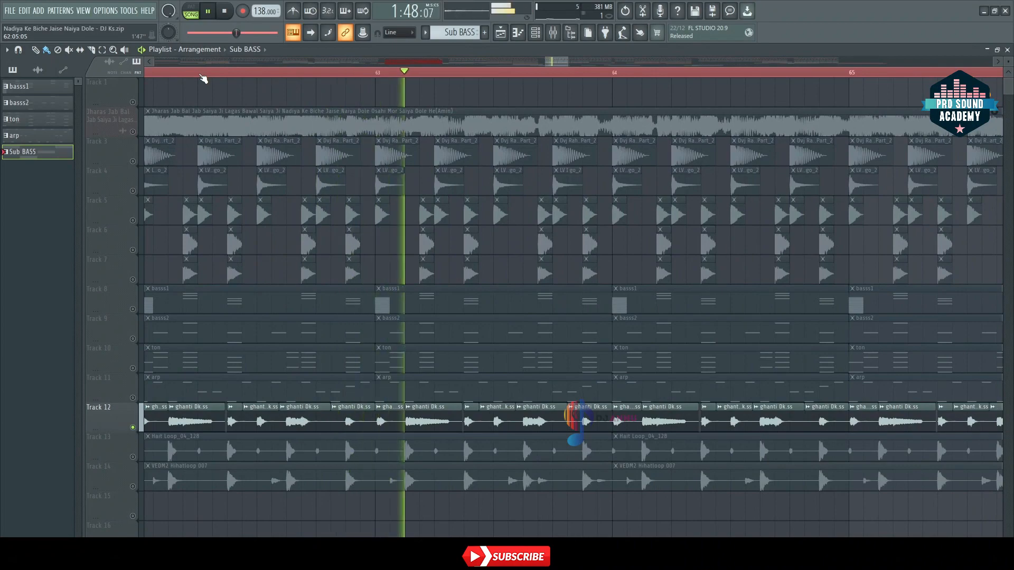
pyautogui.scroll(-4, 200, 80)
pyautogui.press('space')
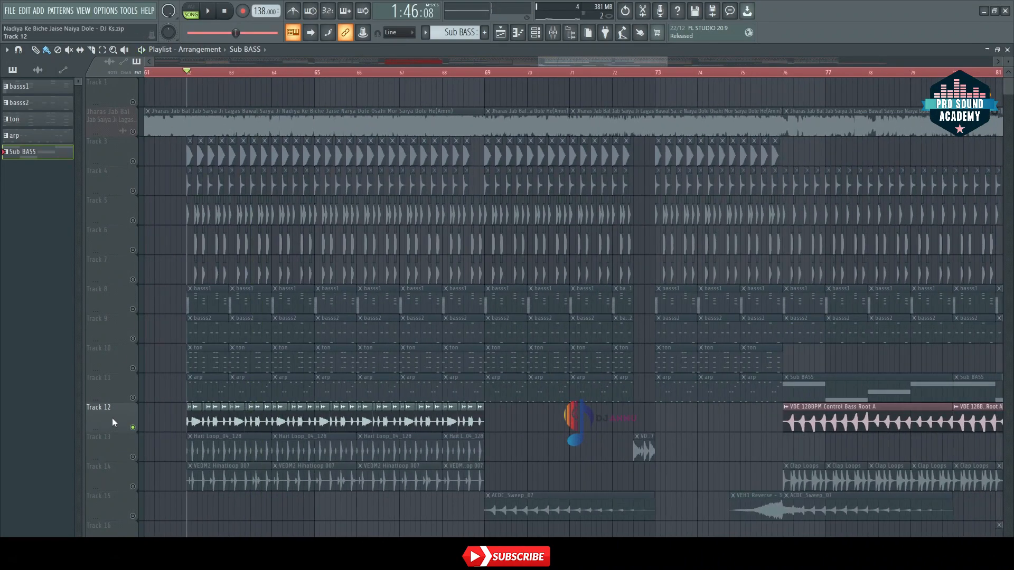
# Step: Audition Track 13 and Track 14 soloed one after the other from bar 62, and bring the other tracks back in
pyautogui.keyDown('ctrl'); pyautogui.click(133, 457); pyautogui.keyUp('ctrl')
pyautogui.press('space')
pyautogui.press('space')
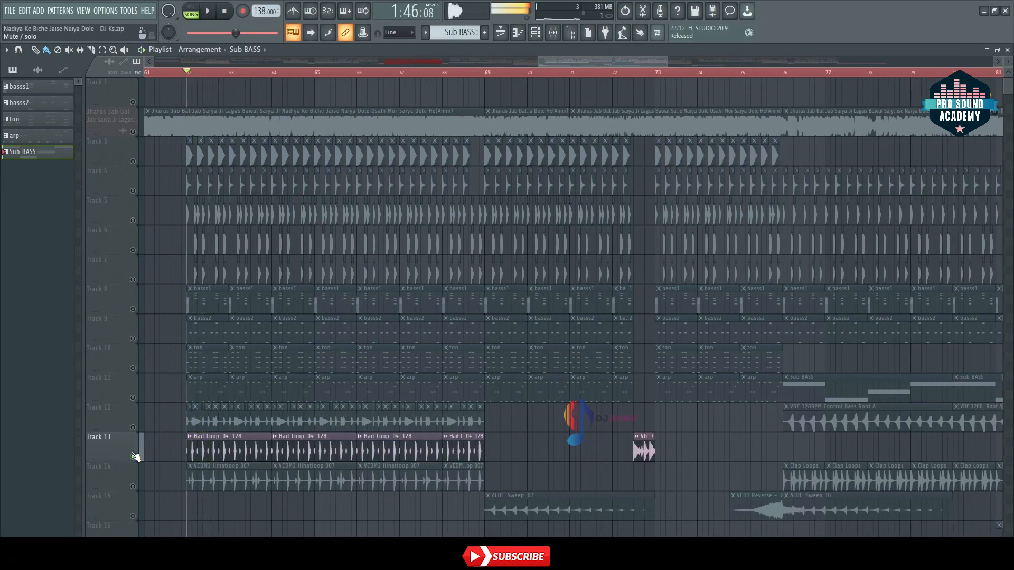
pyautogui.keyDown('ctrl'); pyautogui.click(133, 487); pyautogui.keyUp('ctrl')
pyautogui.press('space')
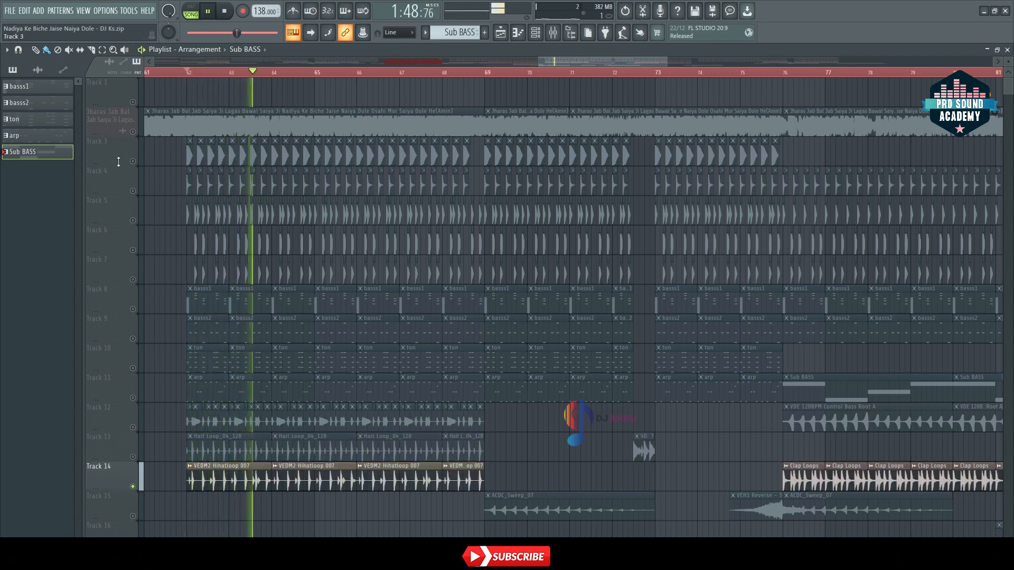
pyautogui.keyDown('ctrl'); pyautogui.click(133, 132); pyautogui.keyUp('ctrl')
pyautogui.keyDown('ctrl'); pyautogui.click(133, 132); pyautogui.keyUp('ctrl')
pyautogui.click(133, 132)
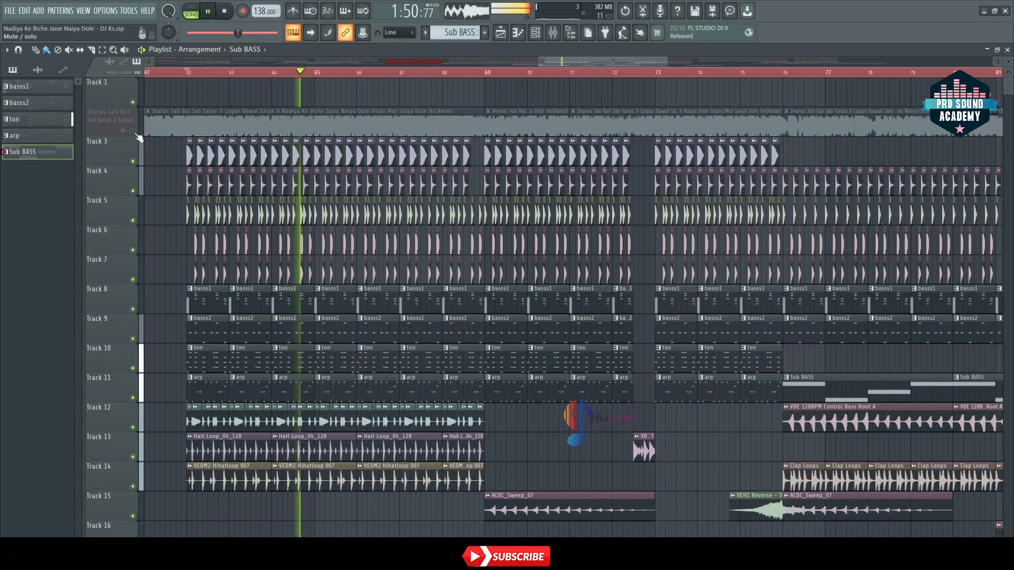
# Step: Solo Track 10 and Track 11 in turn to hear the ton and arp patterns on their own
pyautogui.scroll(-5, 280, 76)
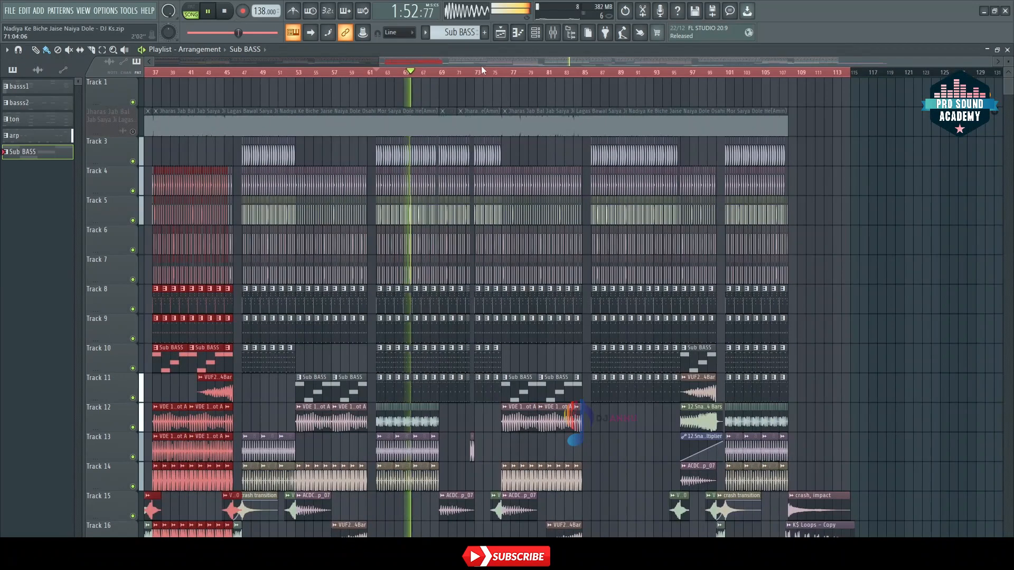
pyautogui.scroll(4, 491, 74)
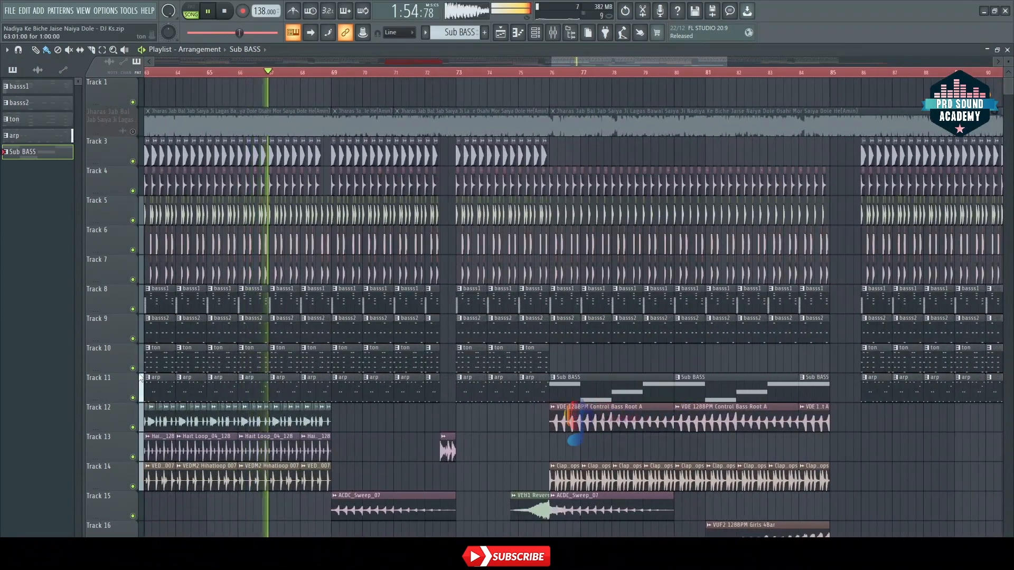
pyautogui.keyDown('ctrl'); pyautogui.click(133, 368); pyautogui.keyUp('ctrl')
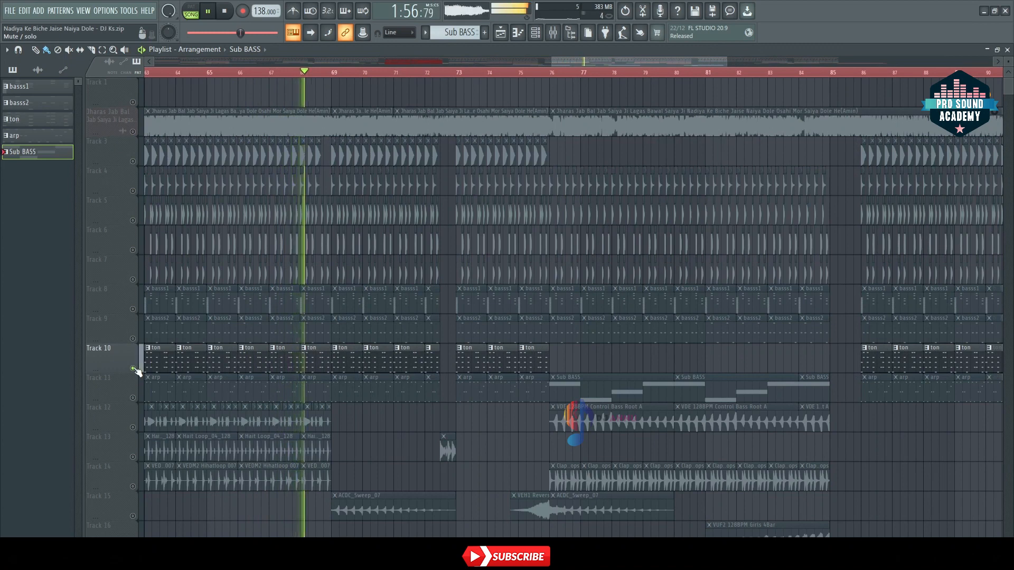
pyautogui.press('space')
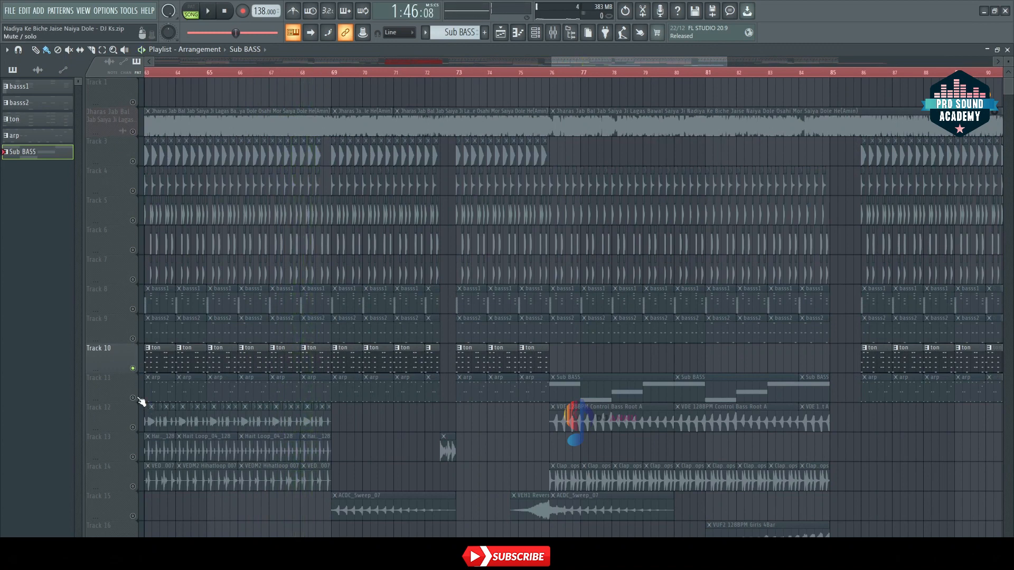
pyautogui.keyDown('ctrl'); pyautogui.click(133, 397); pyautogui.keyUp('ctrl')
pyautogui.press('space')
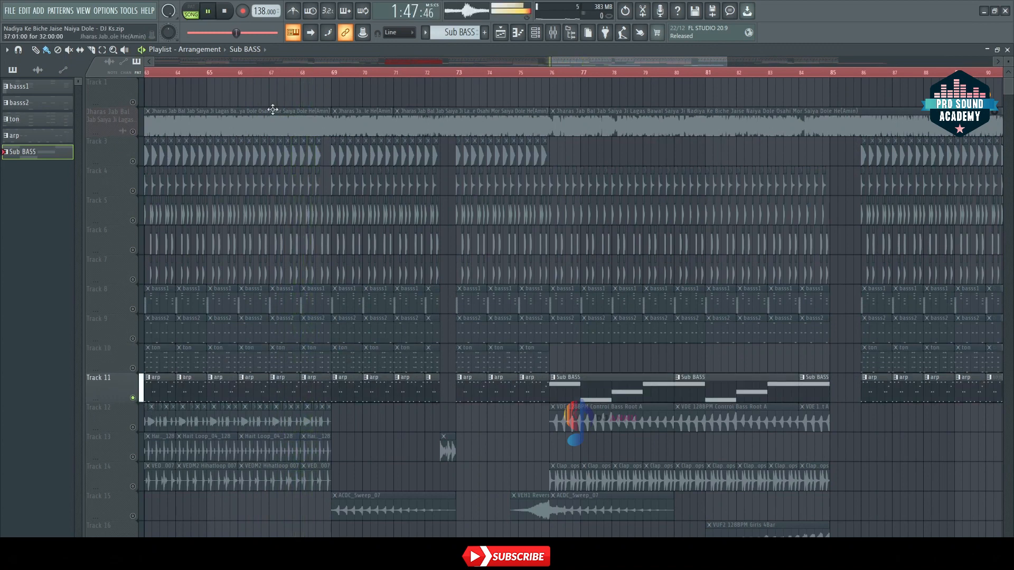
pyautogui.press('space')
# Step: Solo Track 9 and Track 8 in turn to hear the basss2 and basss1 patterns on their own
pyautogui.keyDown('ctrl'); pyautogui.click(133, 338); pyautogui.keyUp('ctrl')
pyautogui.press('space')
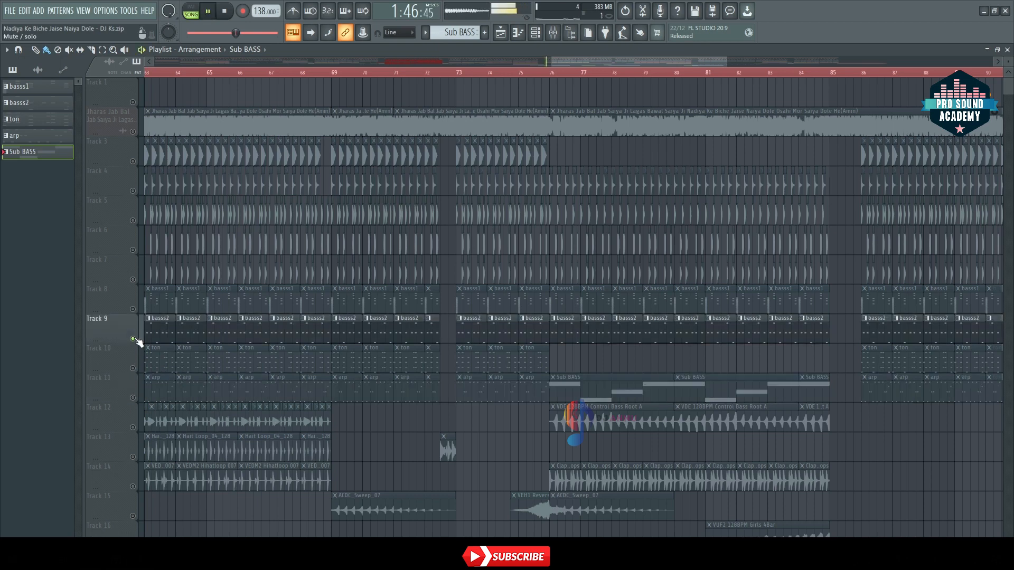
pyautogui.keyDown('ctrl'); pyautogui.click(133, 309); pyautogui.keyUp('ctrl')
pyautogui.press('space')
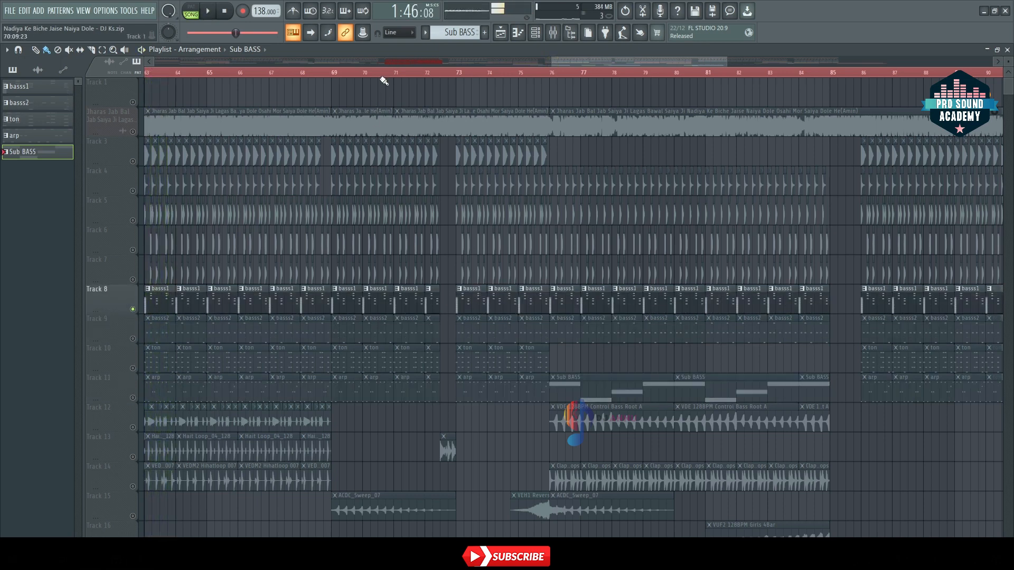
# Step: Clear the solo on Track 8 so that the other instrument tracks are enabled again
pyautogui.scroll(-5, 382, 75)
pyautogui.moveTo(542, 61); pyautogui.dragTo(731, 64)
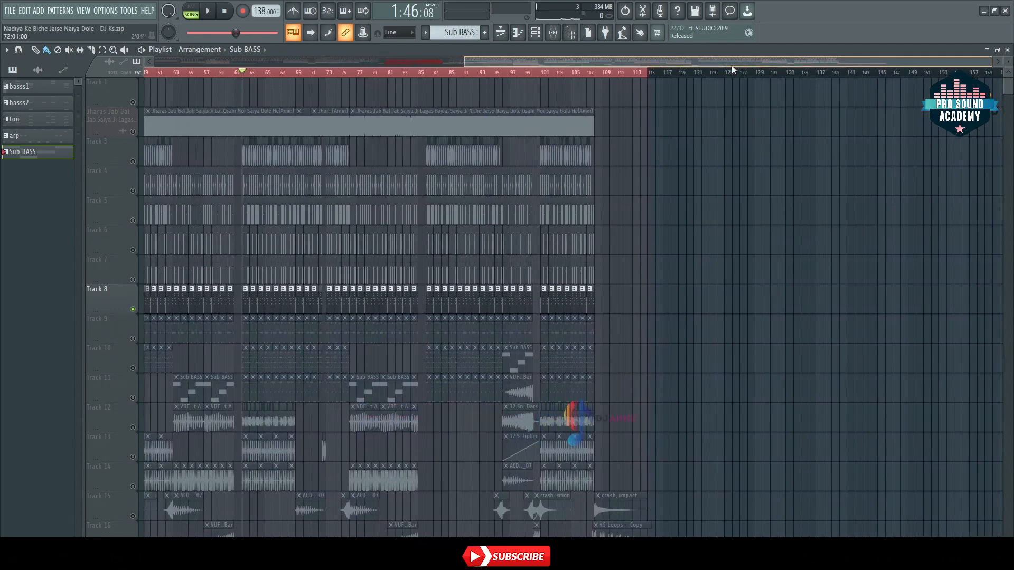
pyautogui.scroll(3, 452, 77)
pyautogui.keyDown('ctrl'); pyautogui.click(132, 102); pyautogui.keyUp('ctrl')
pyautogui.keyDown('ctrl'); pyautogui.click(133, 102); pyautogui.keyUp('ctrl')
# Step: Play the section that starts at bar 86 with all instrument tracks, beginning at about bar 87
pyautogui.moveTo(519, 62); pyautogui.dragTo(664, 53)
pyautogui.scroll(-3, 487, 292)
pyautogui.click(319, 74)
pyautogui.press('space')
pyautogui.scroll(4, 328, 75)
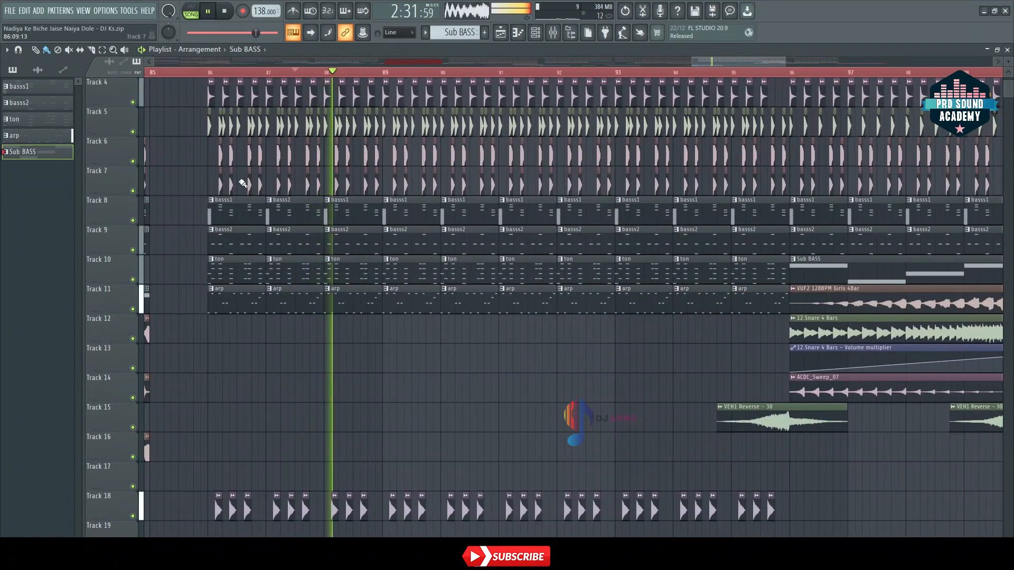
pyautogui.scroll(3, 243, 183)
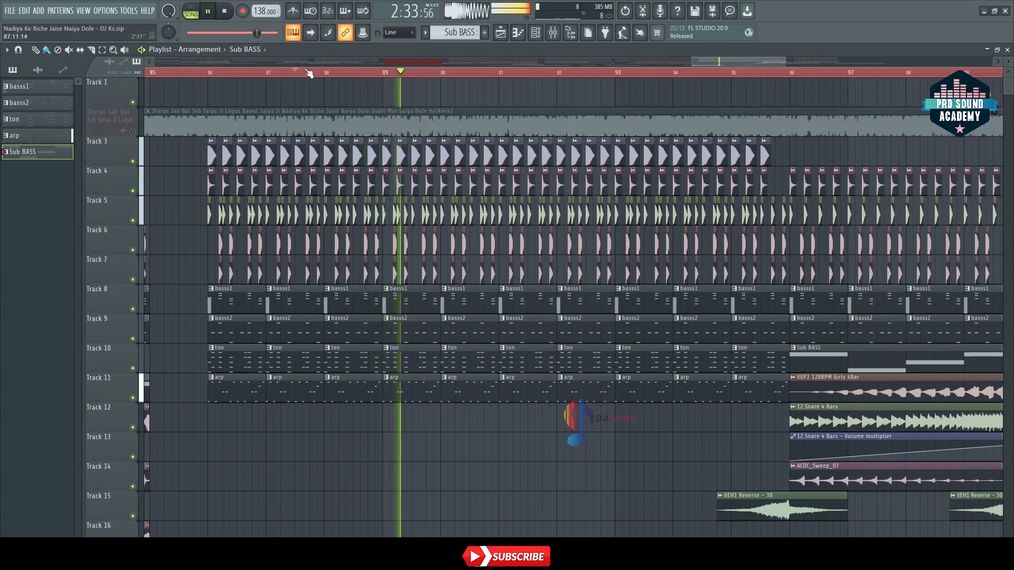
pyautogui.scroll(-5, 309, 73)
pyautogui.press('space')
# Step: Play the song's ending from about bar 106 through the crash impact and K$ Loops clip at bar 108
pyautogui.moveTo(690, 60); pyautogui.dragTo(779, 61)
pyautogui.scroll(-4, 762, 196)
pyautogui.click(520, 72)
pyautogui.scroll(3, 562, 73)
pyautogui.moveTo(788, 61); pyautogui.dragTo(828, 59)
pyautogui.press('space')
pyautogui.scroll(2, 425, 77)
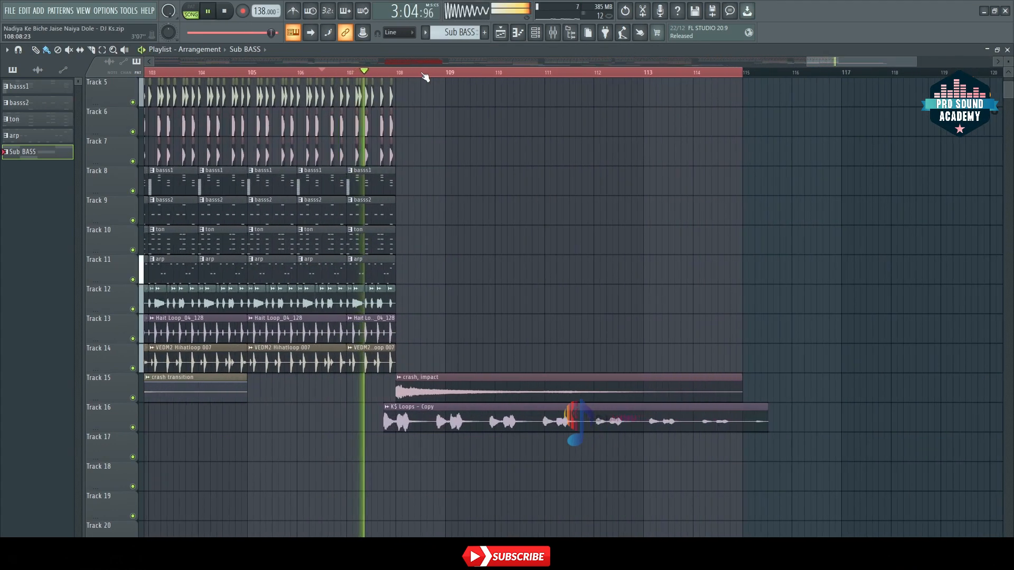
pyautogui.scroll(2, 425, 77)
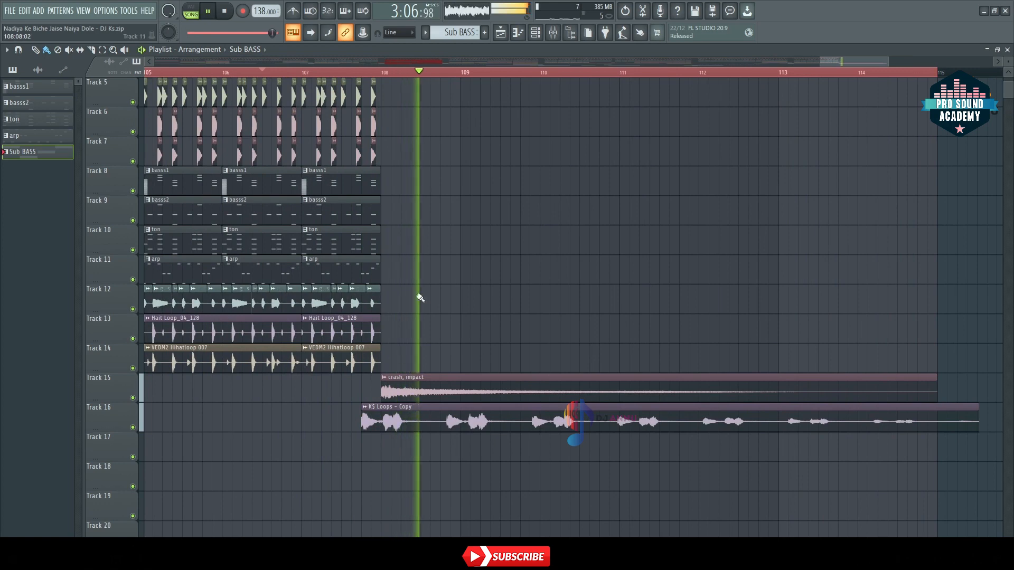
pyautogui.scroll(4, 420, 271)
pyautogui.press('space')
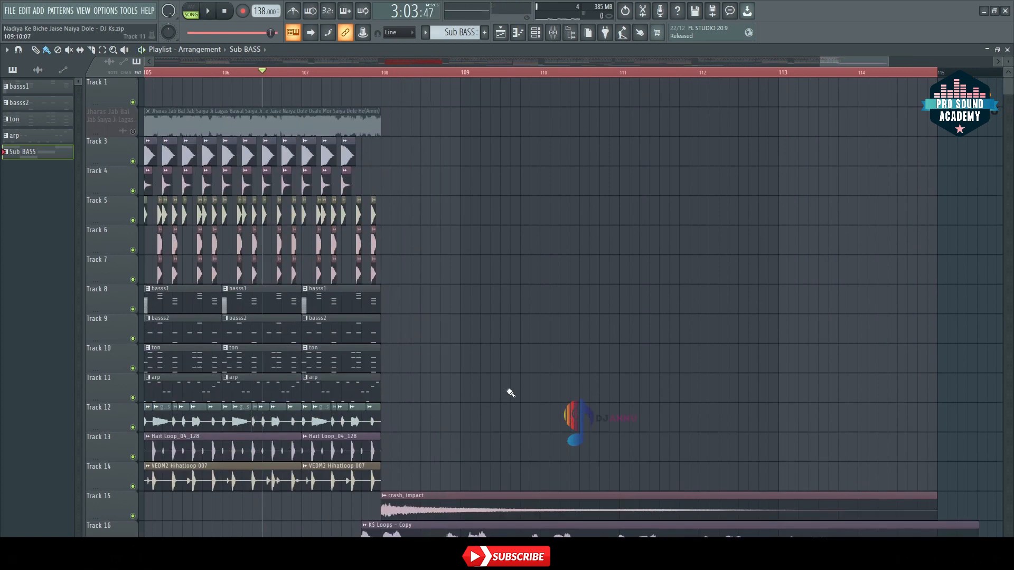
# Step: Bring the whole arrangement into view and unmute the vocal track below Track 1
pyautogui.scroll(-6, 461, 77)
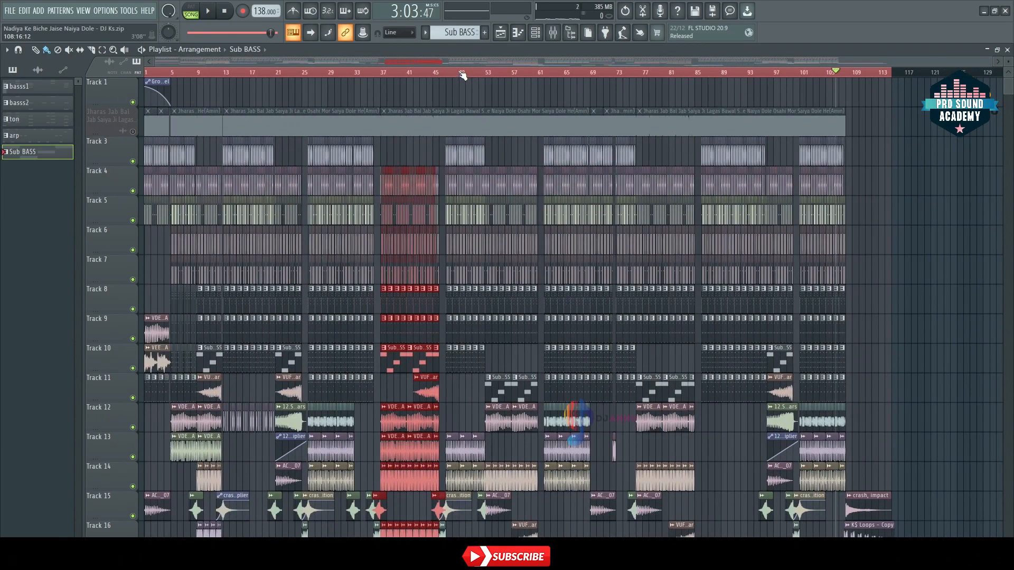
pyautogui.click(132, 132)
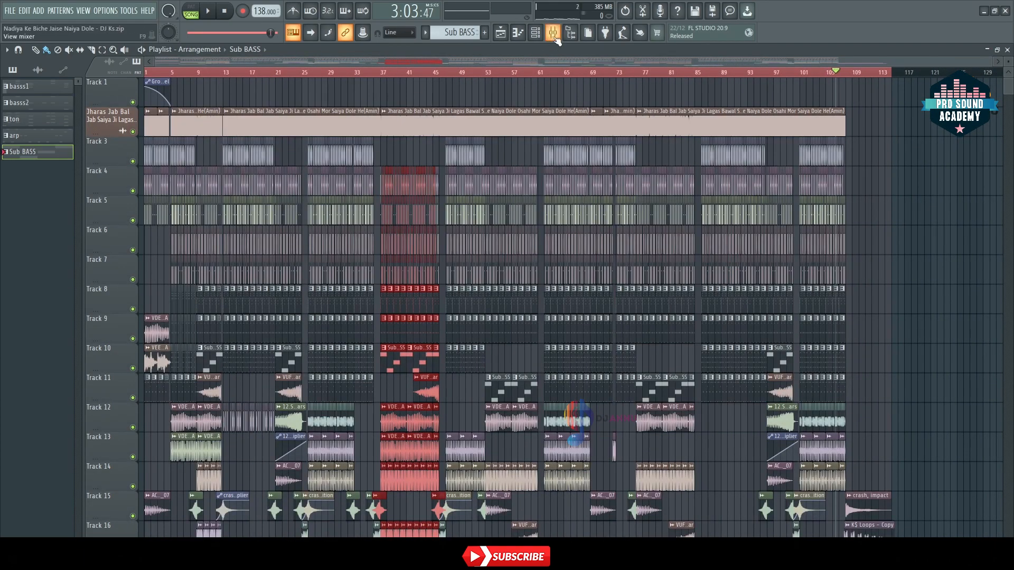
# Step: Open the mixer, place it over the upper part of the playlist, and select the SEU_HiHat_02 insert
pyautogui.click(552, 32)
pyautogui.moveTo(315, 150); pyautogui.dragTo(459, 119)
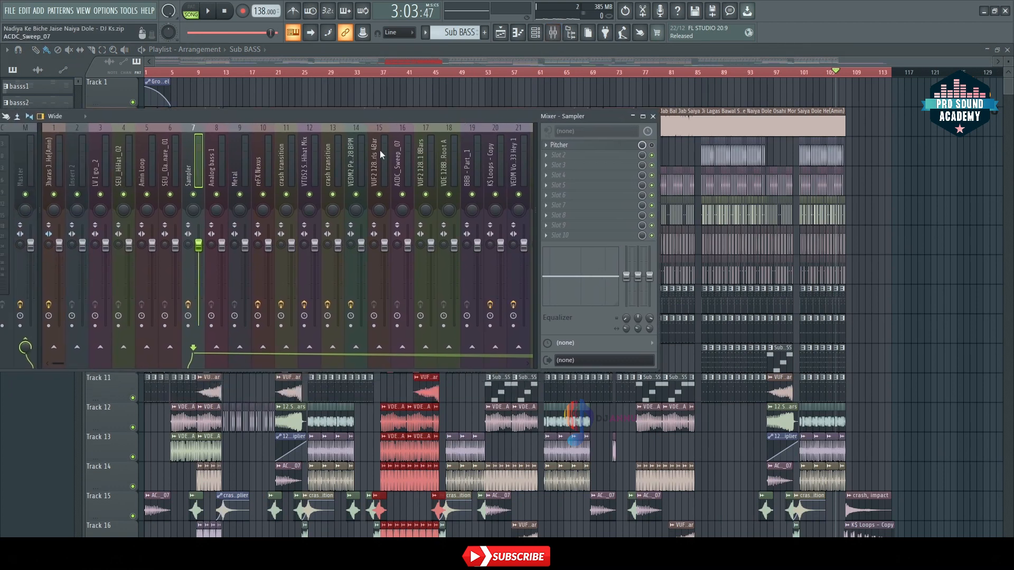
pyautogui.click(122, 177)
pyautogui.moveTo(328, 118); pyautogui.dragTo(287, 62)
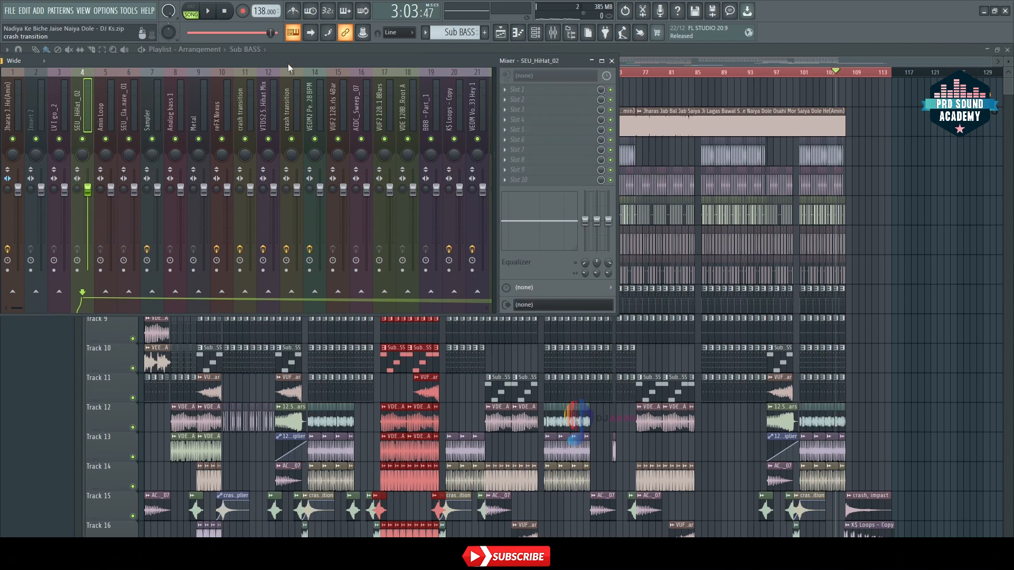
# Step: Go through the mixer inserts from SEU_HiHat_02 up to Insert 27, examining the effects loaded on each
pyautogui.press('Right')
pyautogui.press('Right')
pyautogui.press('Right')
pyautogui.press('Right')
pyautogui.press('Right')
pyautogui.press('Left')
pyautogui.press('Left')
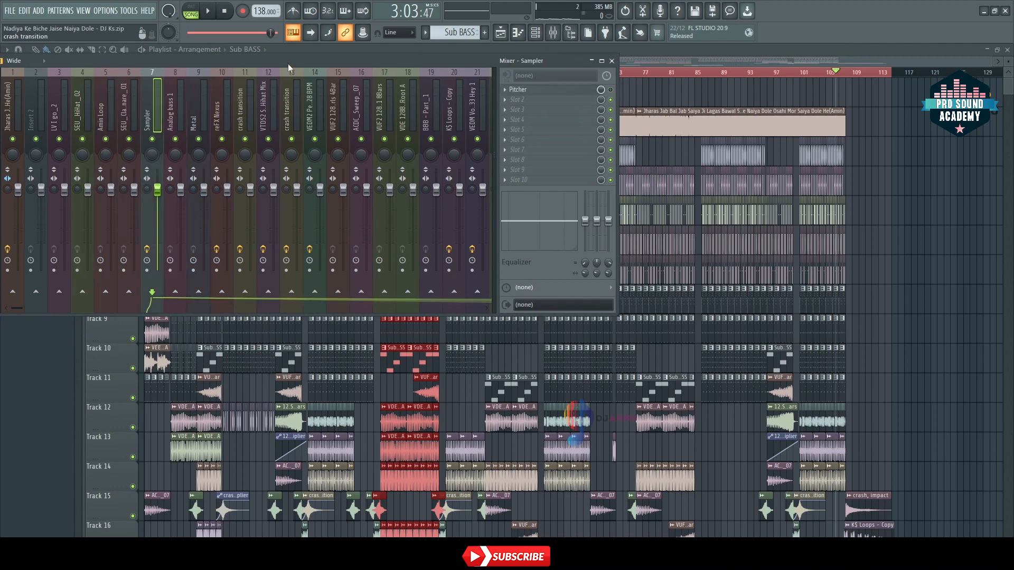
pyautogui.press('Right')
pyautogui.press('Right')
pyautogui.press('Right')
pyautogui.press('Right')
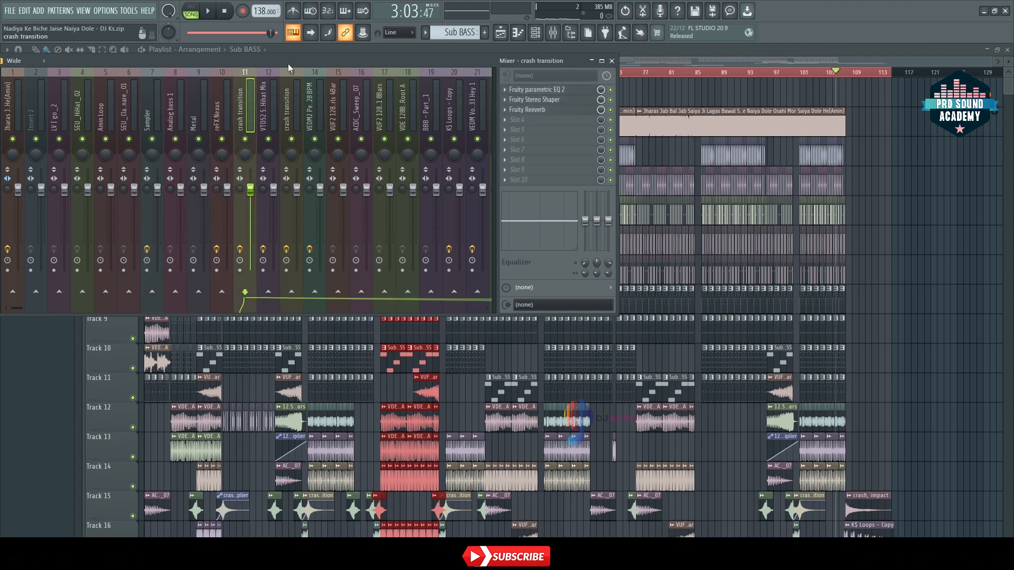
pyautogui.press('Right')
pyautogui.press('Right')
pyautogui.press('Right')
pyautogui.press('Right')
pyautogui.press('Right')
pyautogui.press('Right')
pyautogui.press('Left')
pyautogui.press('Right')
pyautogui.press('Right')
pyautogui.press('Right')
pyautogui.press('Right')
pyautogui.press('Right')
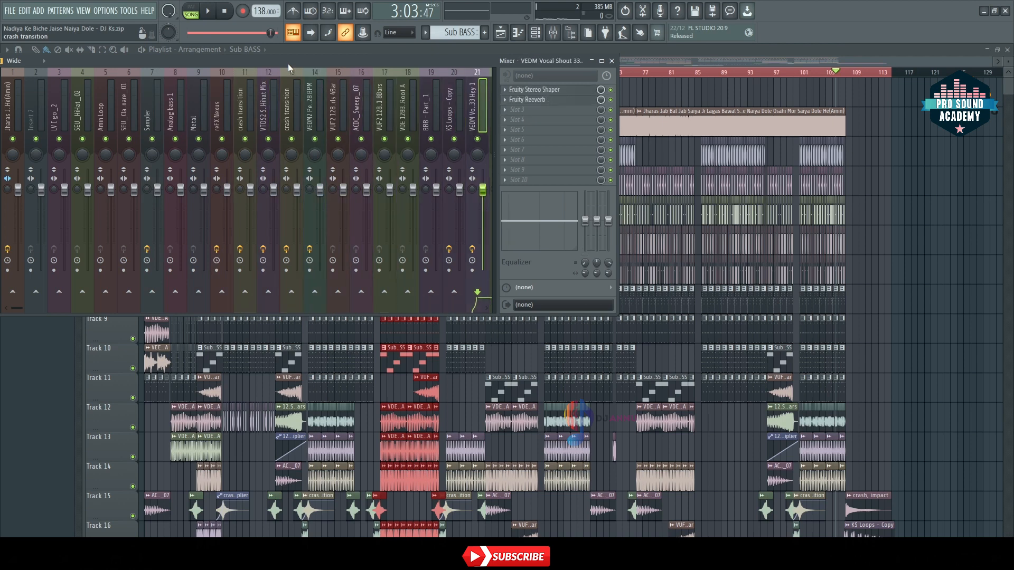
pyautogui.press('Right')
pyautogui.press('Right')
pyautogui.press('Right')
pyautogui.press('Right')
pyautogui.press('Right')
pyautogui.press('Right')
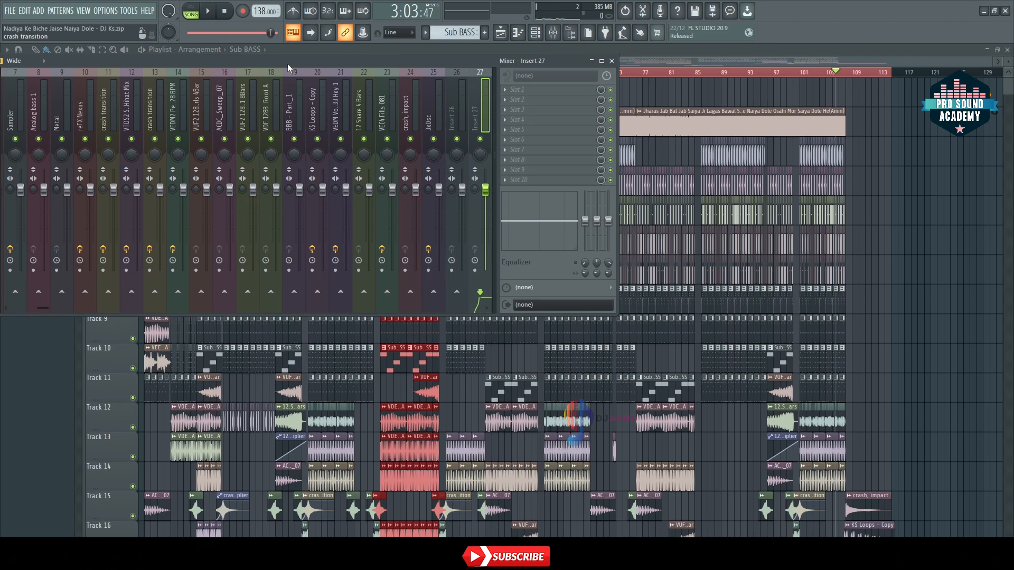
# Step: Select the Master track in the mixer and open its Fruity Limiter
pyautogui.scroll(4, 306, 148)
pyautogui.moveTo(173, 65); pyautogui.dragTo(122, 58)
pyautogui.click(78, 104)
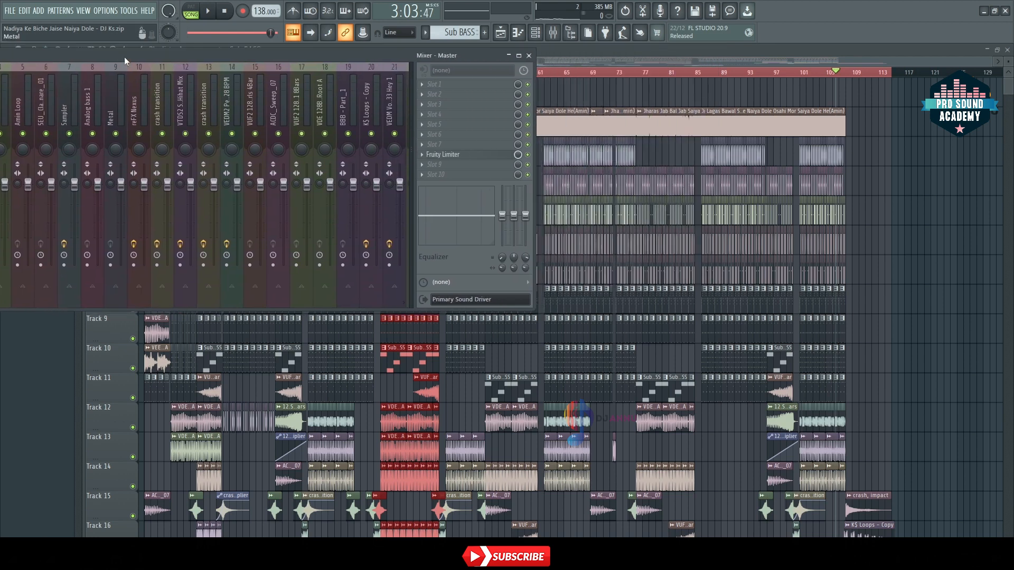
pyautogui.click(470, 154)
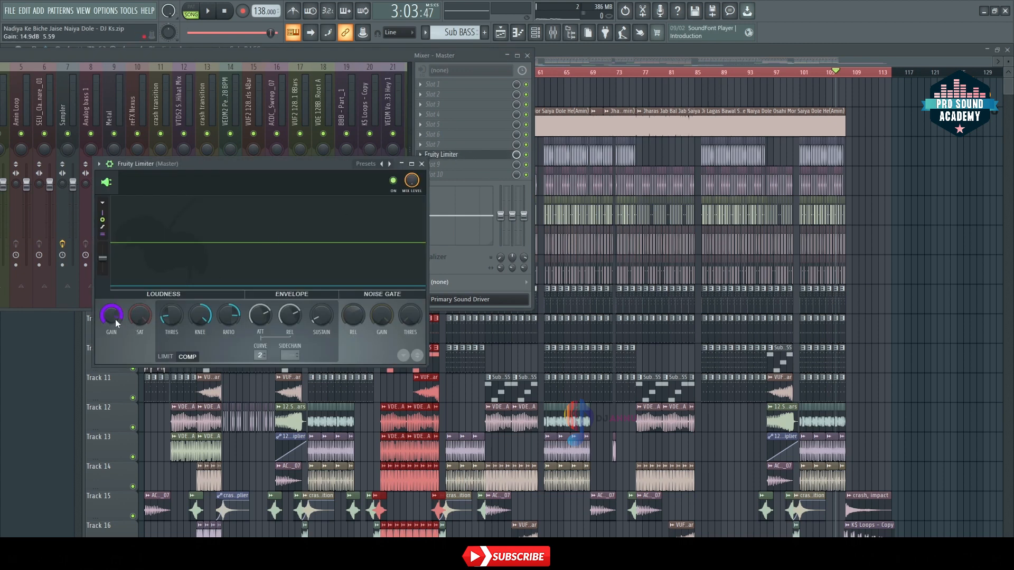
# Step: Try out the Fruity Limiter's gain and compare its limiter and compressor settings
pyautogui.moveTo(112, 315)
pyautogui.mouseDown()
pyautogui.moveTo(112, 324)
pyautogui.moveTo(112, 300)
pyautogui.mouseUp()
pyautogui.click(168, 359)
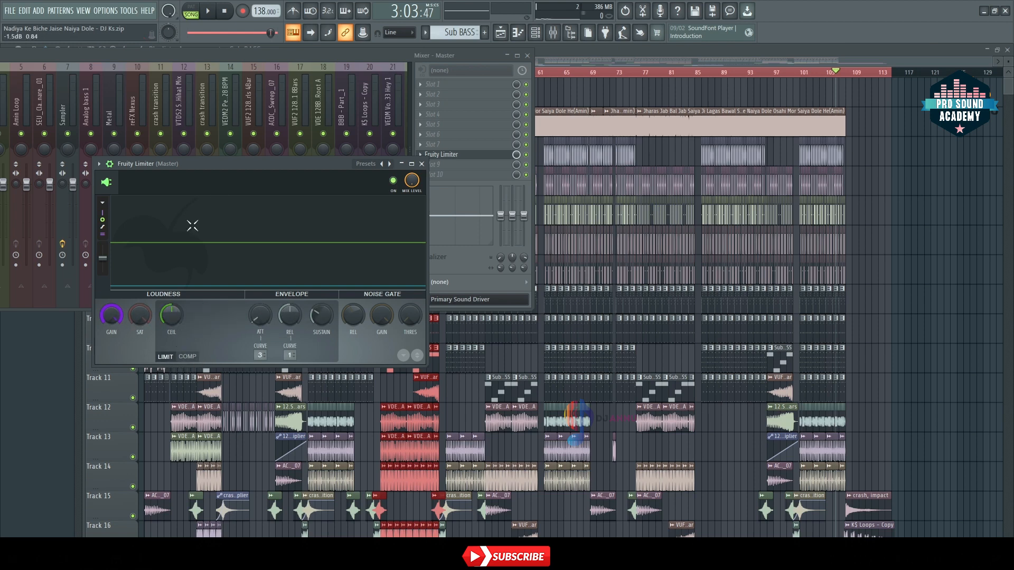
pyautogui.click(189, 357)
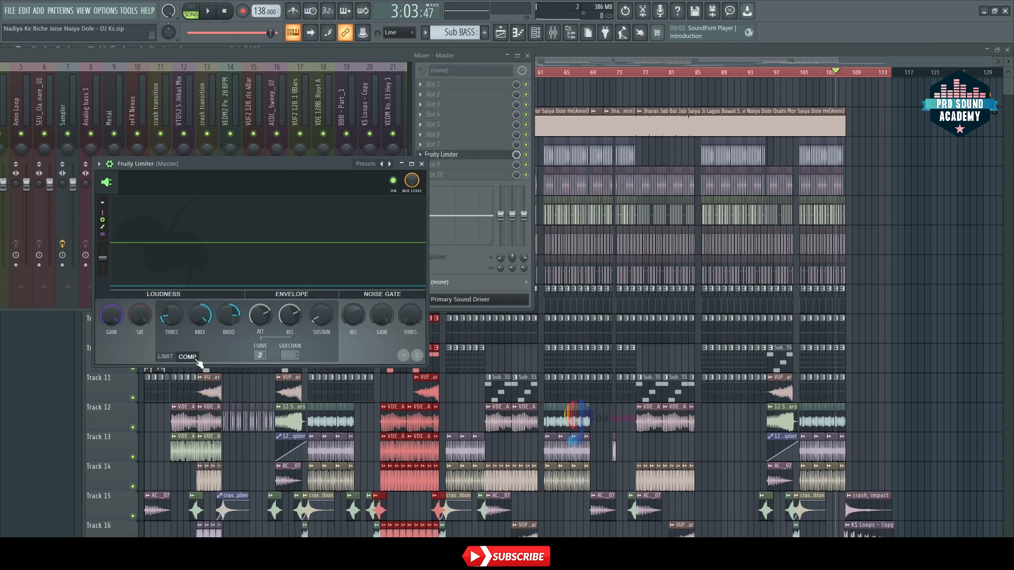
# Step: Close the Fruity Limiter and the mixer to return to the full playlist
pyautogui.click(422, 163)
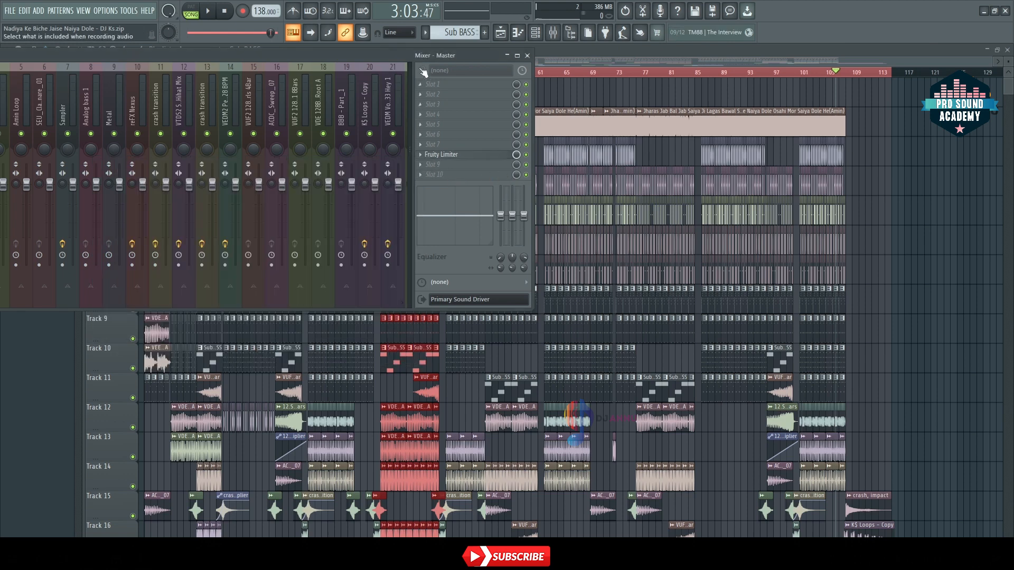
pyautogui.moveTo(404, 60); pyautogui.dragTo(398, 101)
pyautogui.click(527, 97)
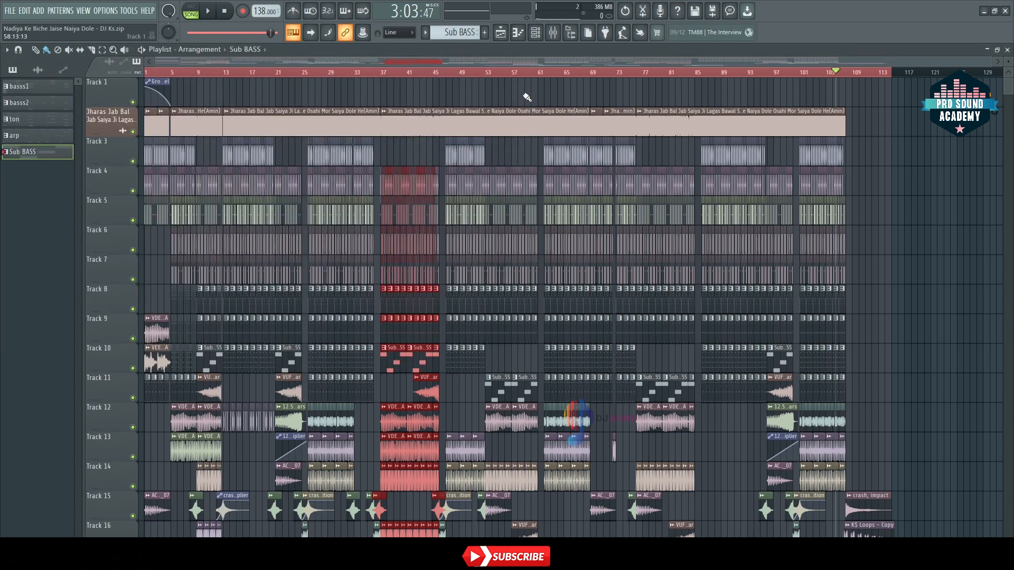